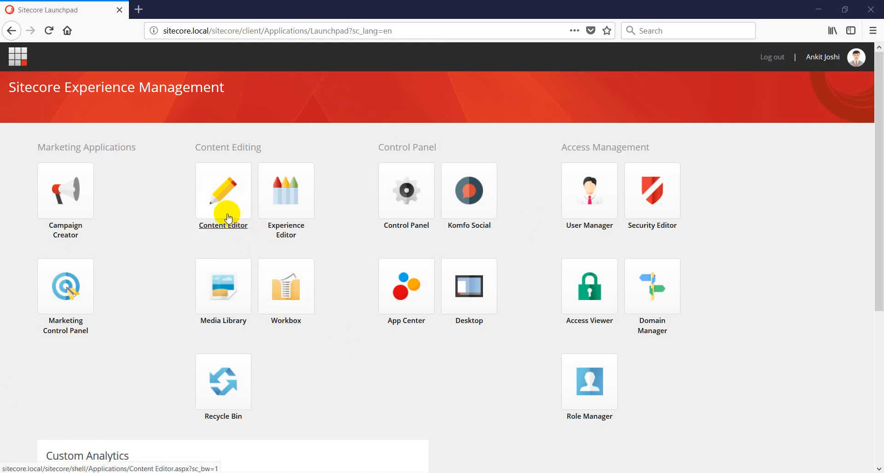
# Reload the stalled Launchpad and launch the Content Editor showing the Home item
pyautogui.click(270, 28)
pyautogui.press('Return')
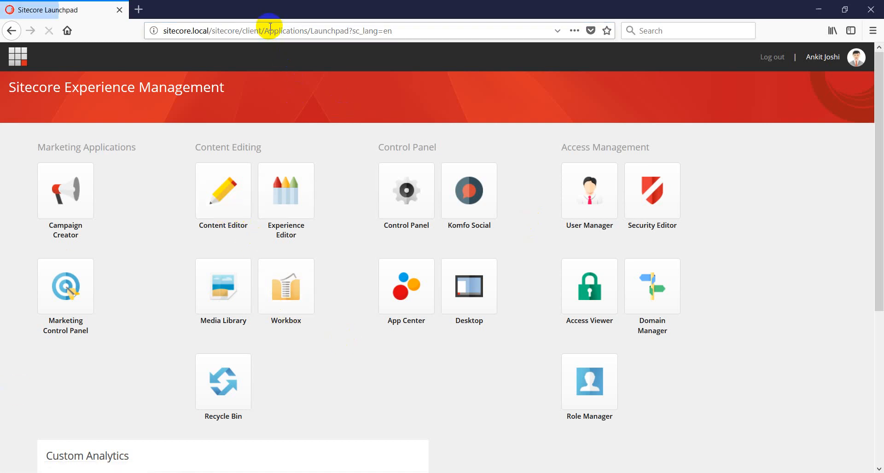
pyautogui.click(210, 209)
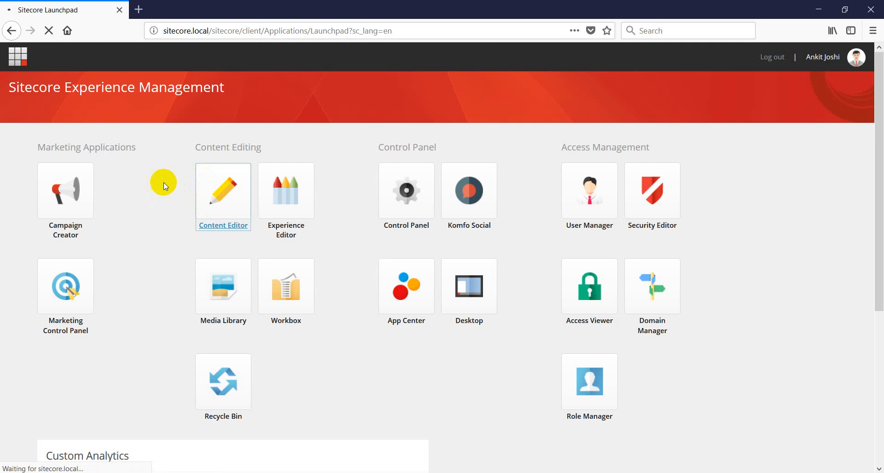
pyautogui.click(283, 33)
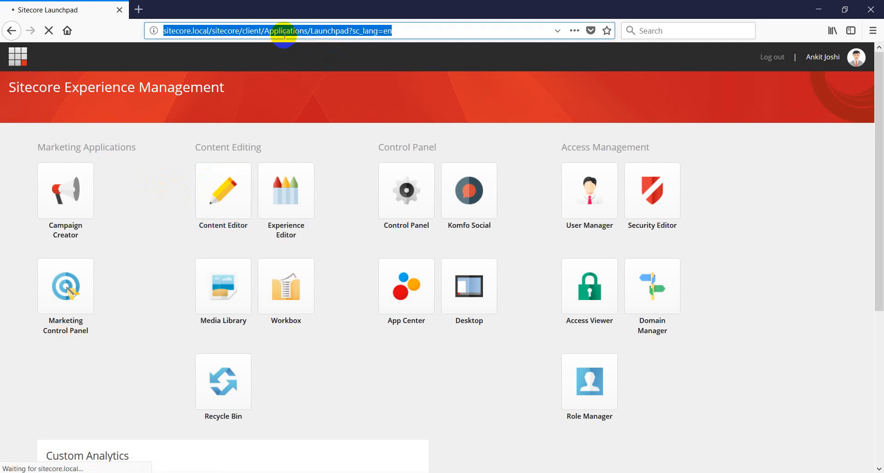
pyautogui.click(284, 33)
pyautogui.press('Return')
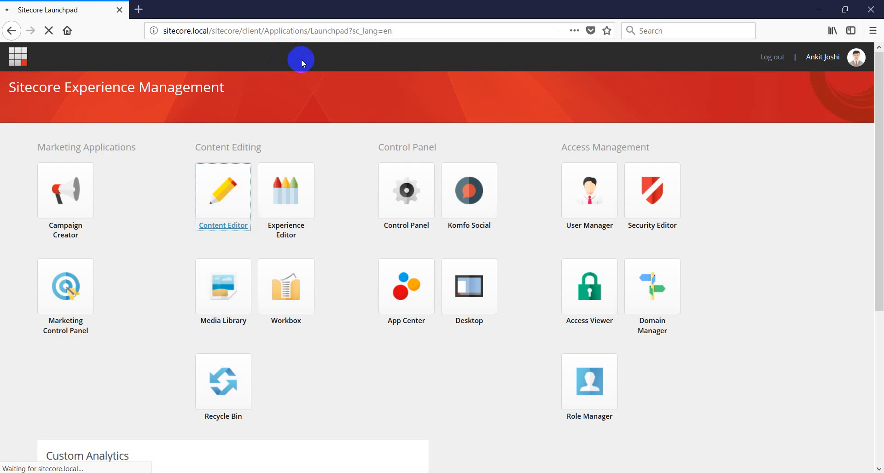
pyautogui.click(227, 203)
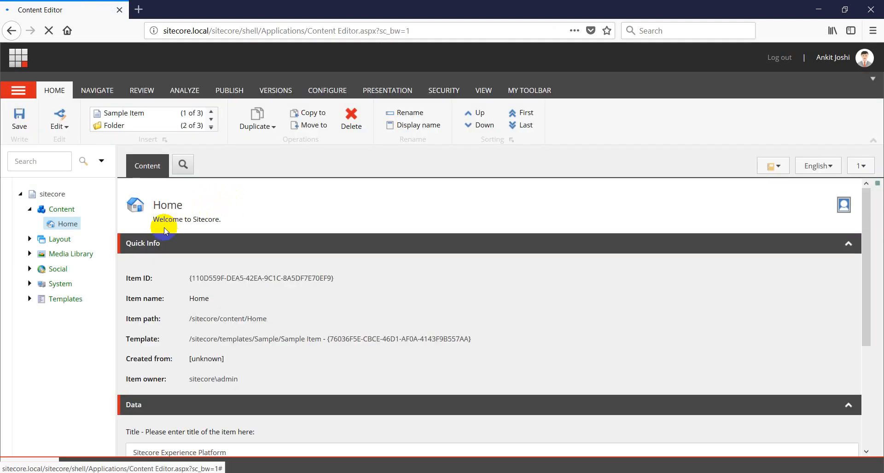
# Insert a Common/Folder item named 'Site 1' under the Content node
pyautogui.moveTo(116, 221); pyautogui.dragTo(177, 225)
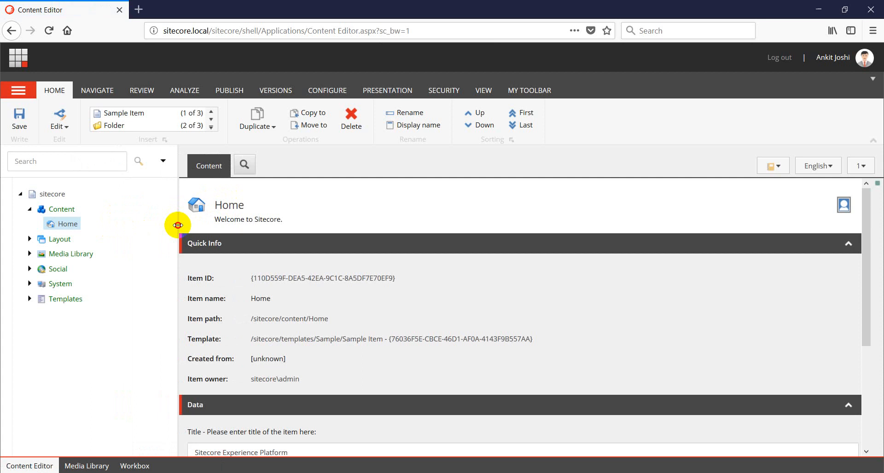
pyautogui.rightClick(63, 210)
pyautogui.moveTo(74, 217)
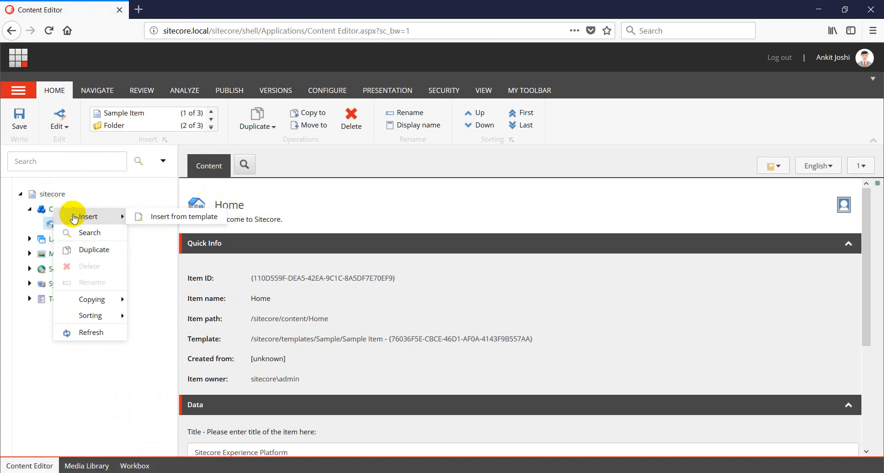
pyautogui.click(182, 217)
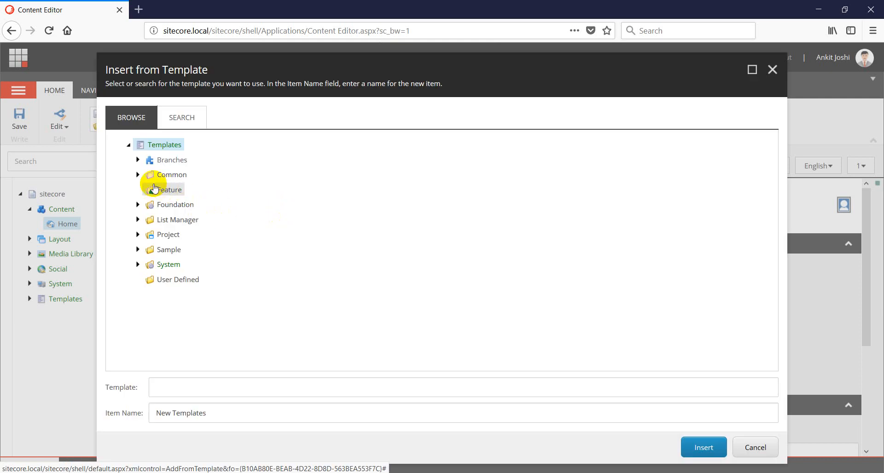
pyautogui.click(139, 176)
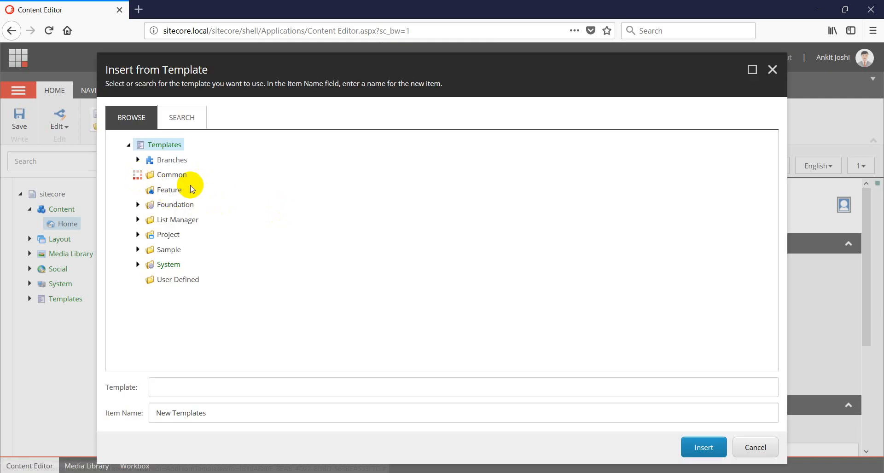
pyautogui.click(175, 190)
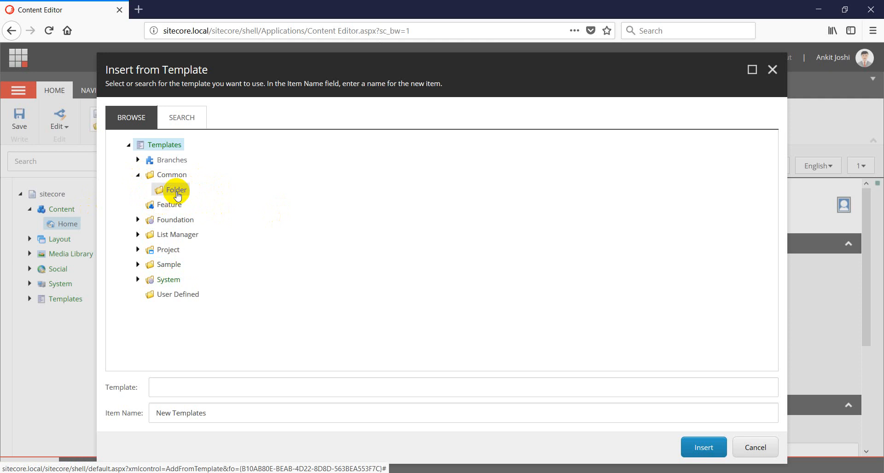
pyautogui.click(195, 416)
pyautogui.hotkey('ctrl', 'a')
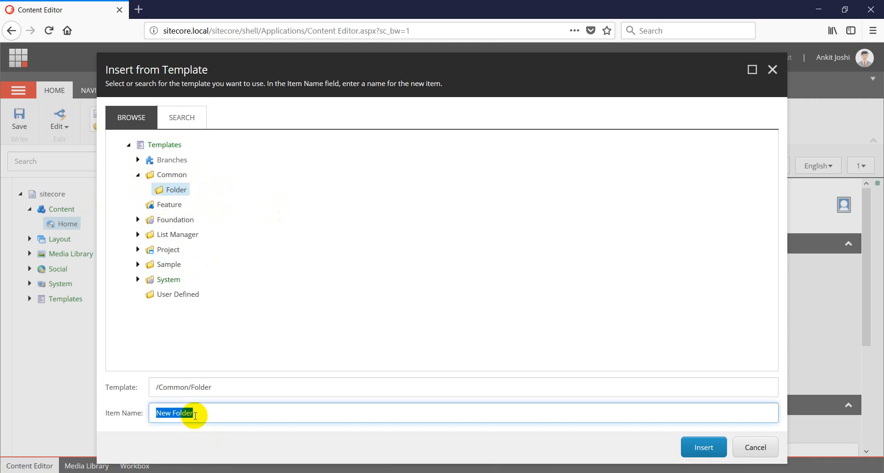
pyautogui.write('Site 1')
pyautogui.click(703, 448)
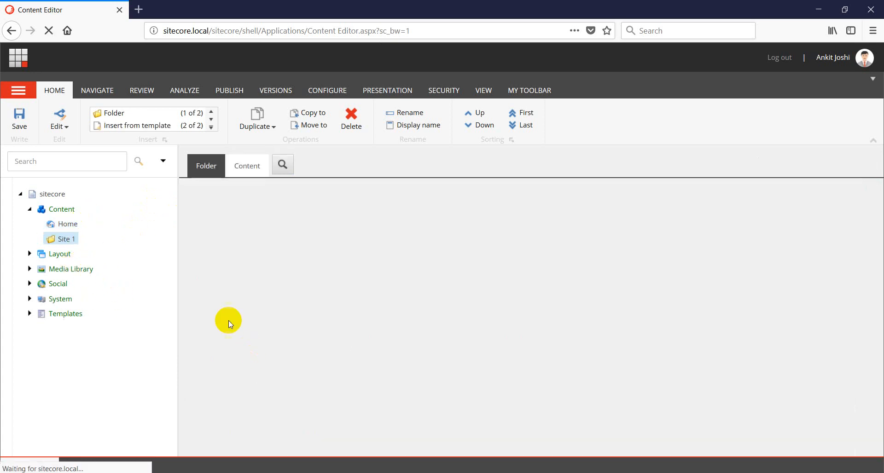
# Duplicate the Site 1 folder as 'Site 2'
pyautogui.rightClick(62, 244)
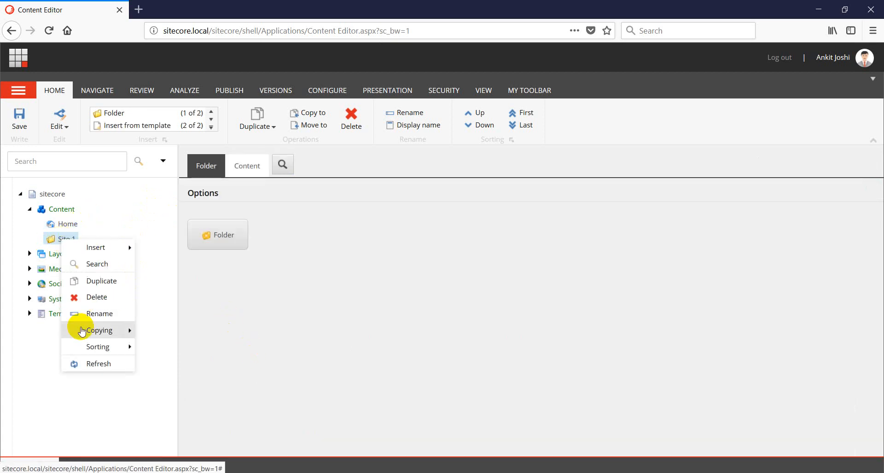
pyautogui.click(101, 279)
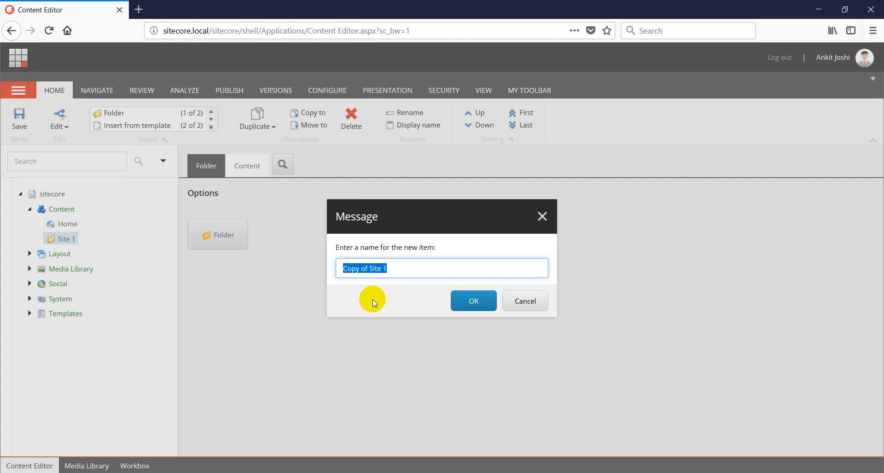
pyautogui.write('Site 2')
pyautogui.press('Return')
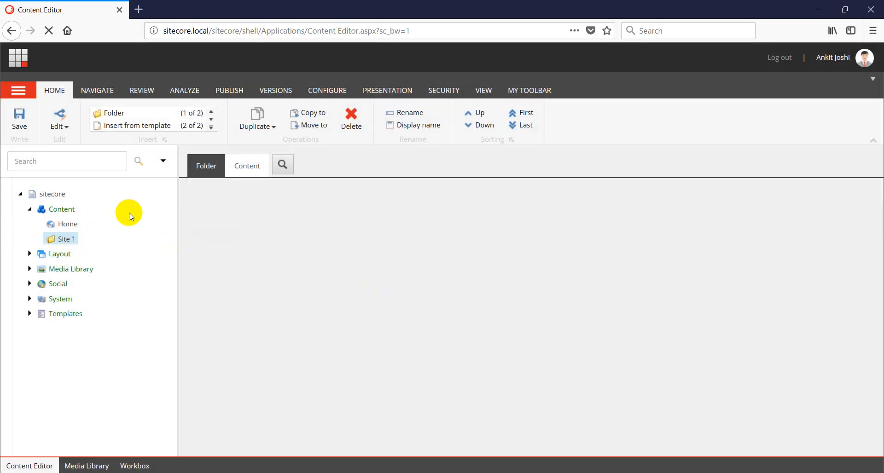
# Copy the Home item into Site 1
pyautogui.rightClick(65, 224)
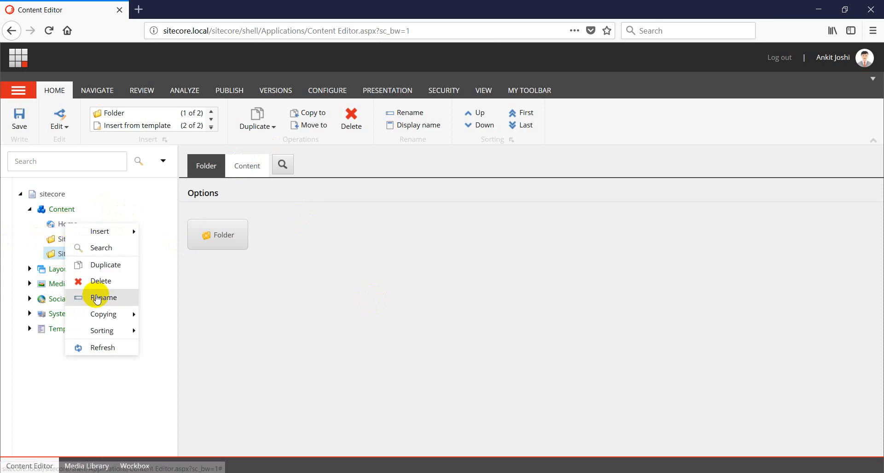
pyautogui.moveTo(131, 323)
pyautogui.click(172, 315)
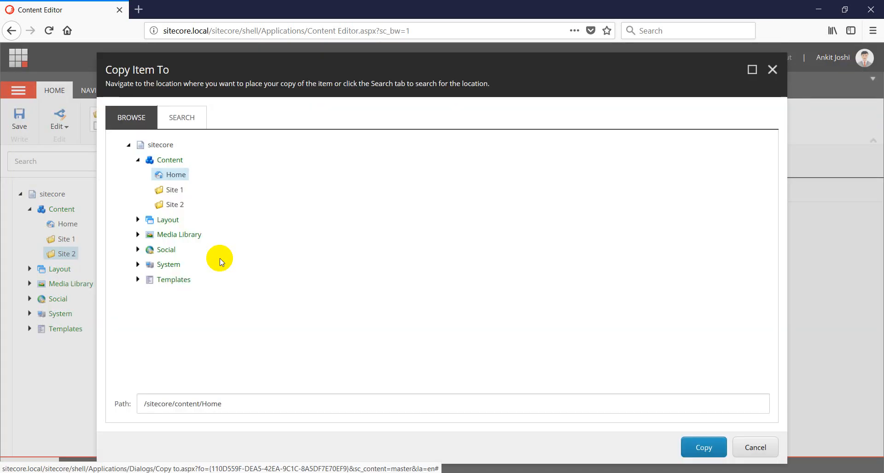
pyautogui.click(172, 190)
pyautogui.click(695, 449)
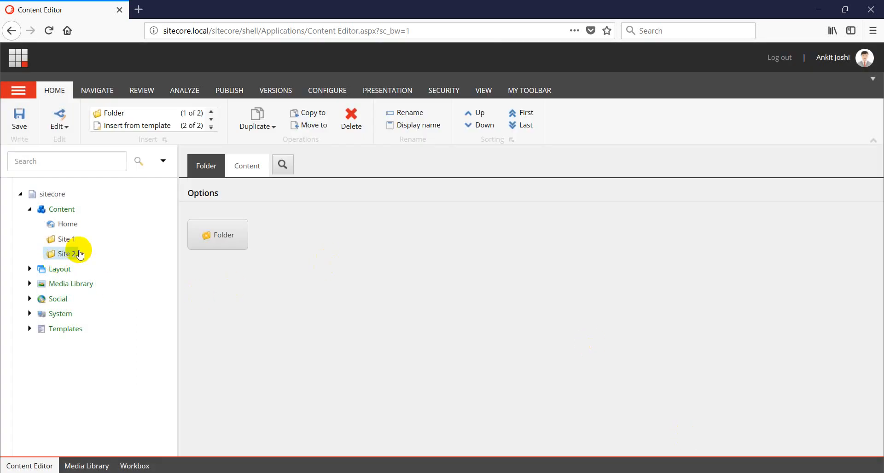
# Copy the original Home item into Site 2
pyautogui.rightClick(69, 225)
pyautogui.moveTo(115, 315)
pyautogui.click(167, 322)
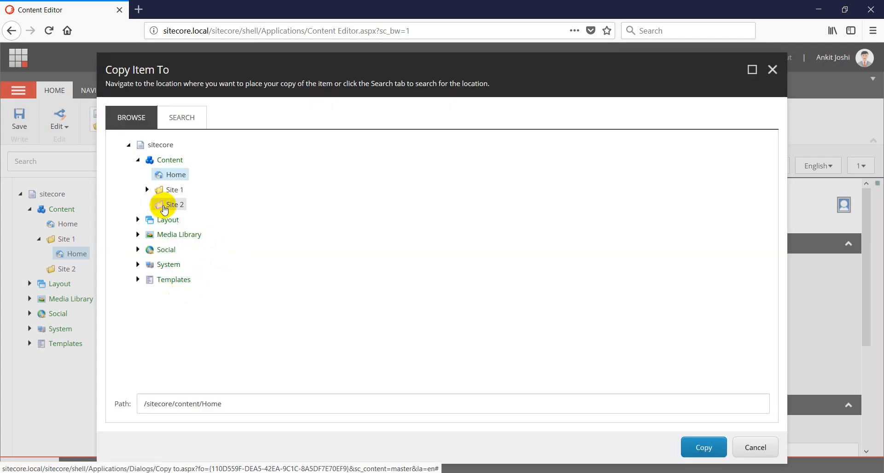
pyautogui.click(165, 207)
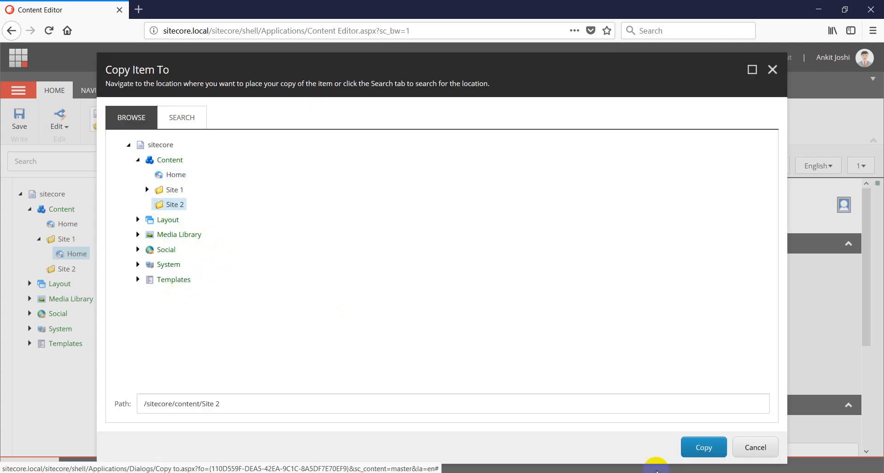
pyautogui.click(700, 448)
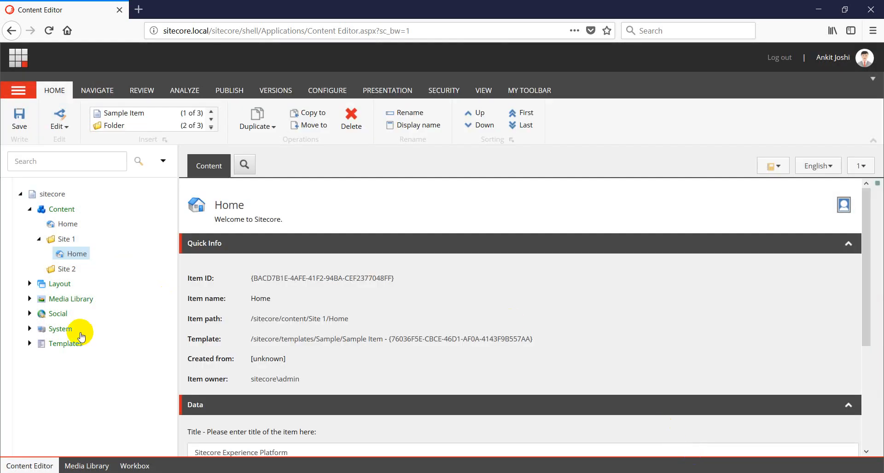
# Insert a Sample Item named 'Sample 1' under Site 1
pyautogui.rightClick(65, 239)
pyautogui.moveTo(89, 247)
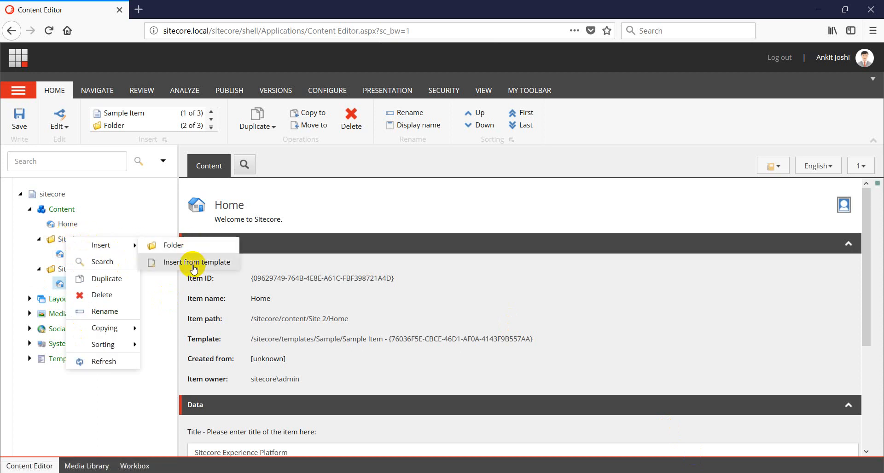
pyautogui.click(191, 262)
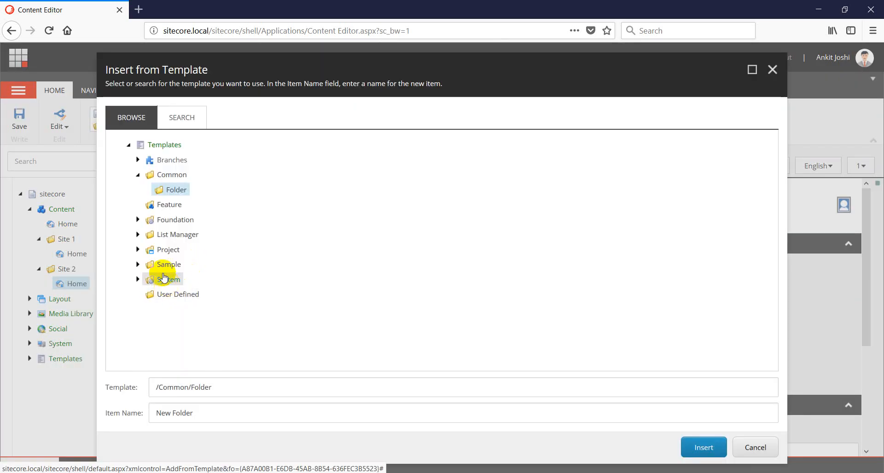
pyautogui.click(137, 264)
pyautogui.click(186, 280)
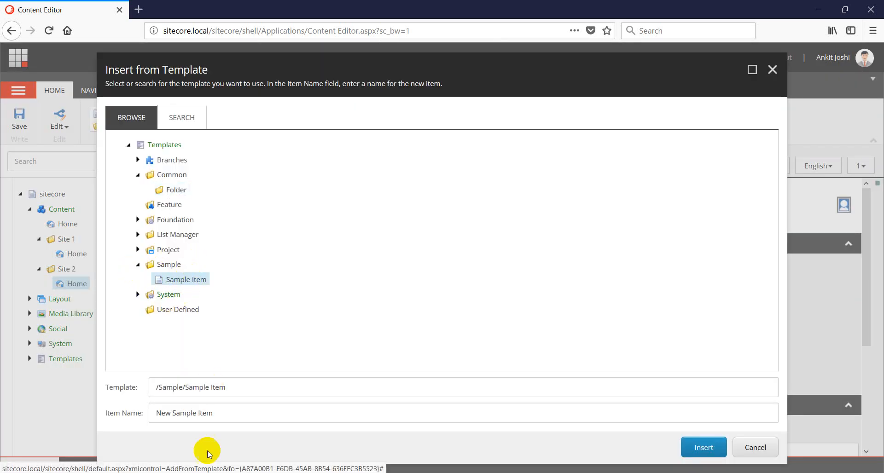
pyautogui.click(227, 416)
pyautogui.hotkey('ctrl', 'a')
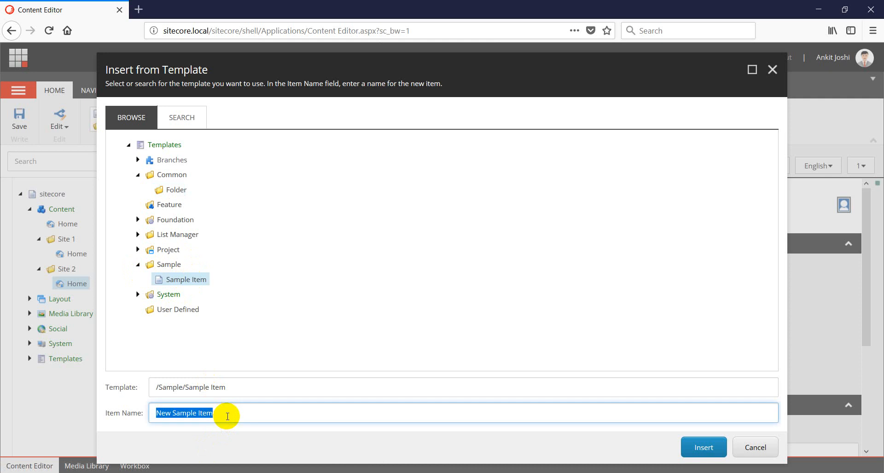
pyautogui.write('Sam')
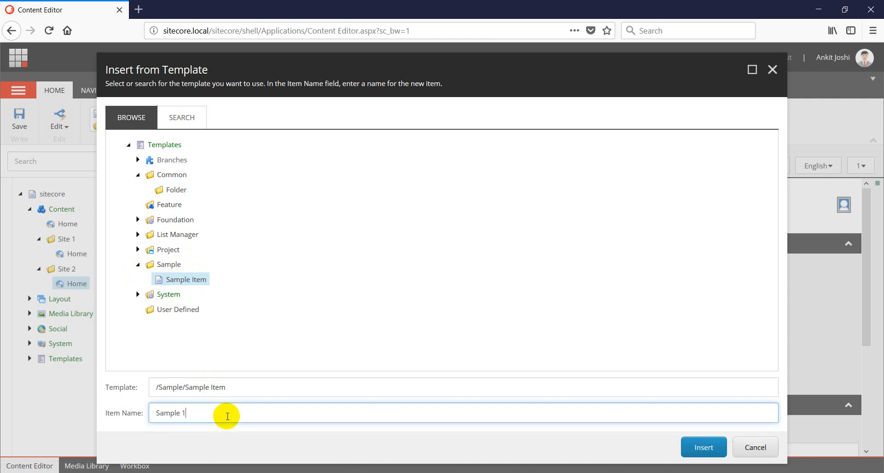
pyautogui.write('ple 1')
pyautogui.press('Return')
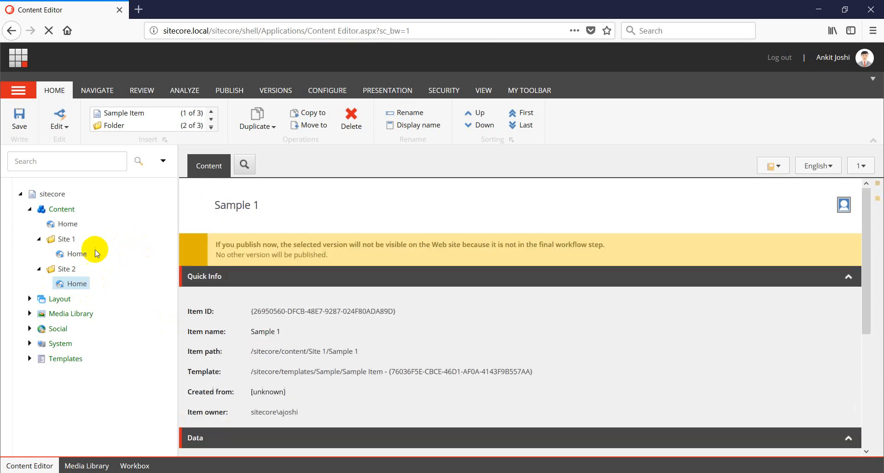
# Duplicate Sample 1 as 'Sample 2'
pyautogui.rightClick(87, 271)
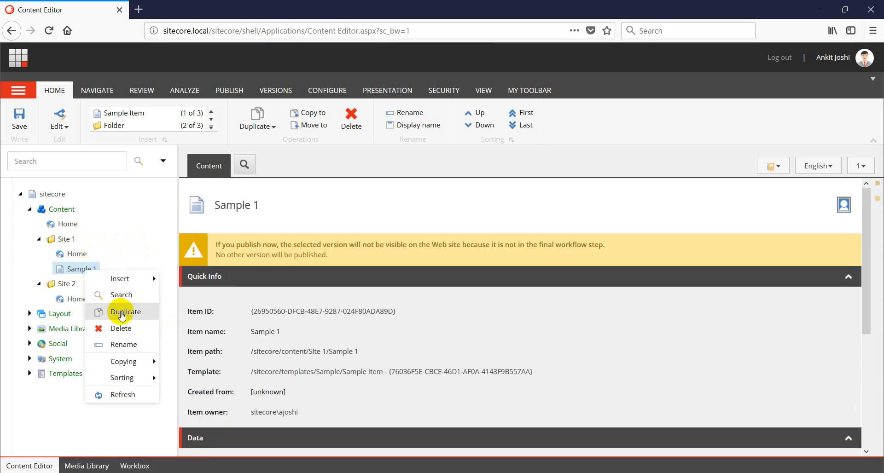
pyautogui.click(122, 313)
pyautogui.write('Sample')
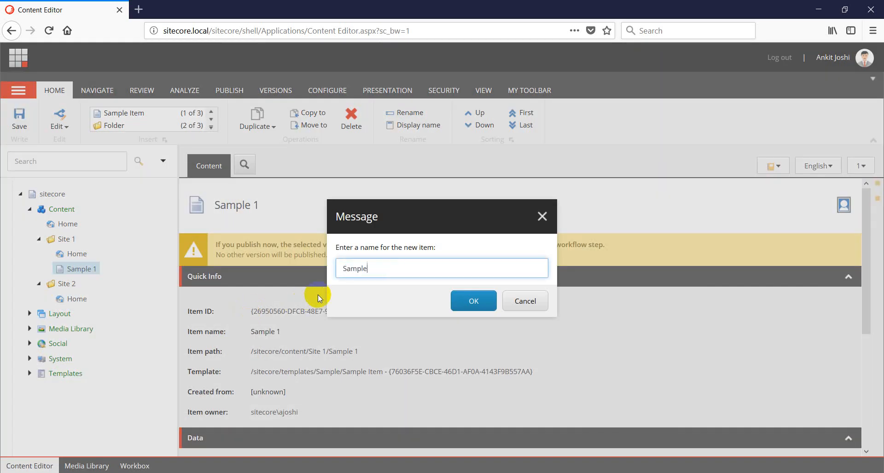
pyautogui.write(' 2')
pyautogui.press('Return')
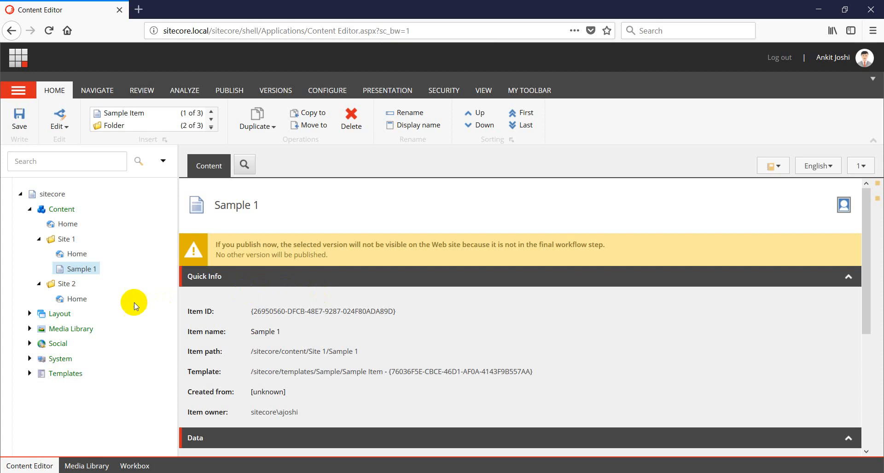
# Insert a Sample Item named 'Sample 3' under Site 2
pyautogui.rightClick(67, 303)
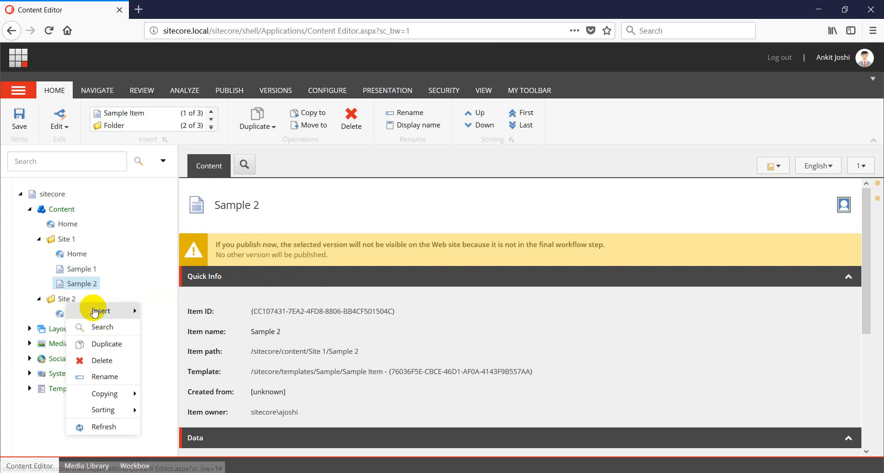
pyautogui.moveTo(134, 311)
pyautogui.click(170, 327)
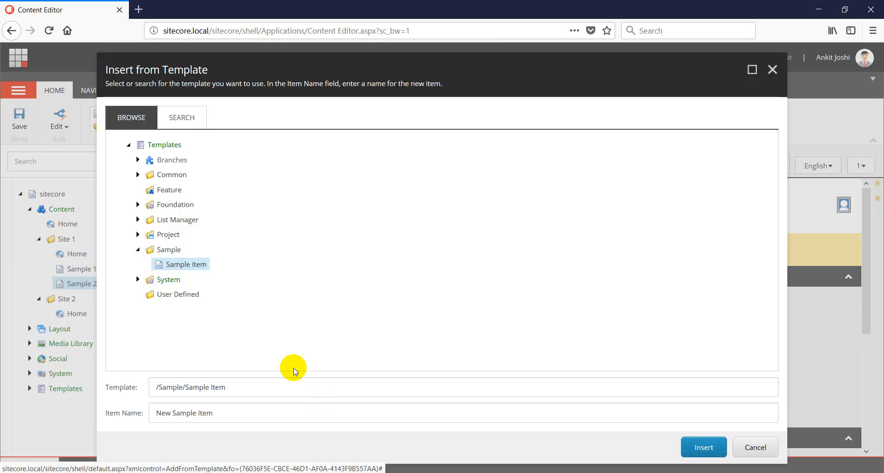
pyautogui.click(248, 414)
pyautogui.hotkey('ctrl', 'a')
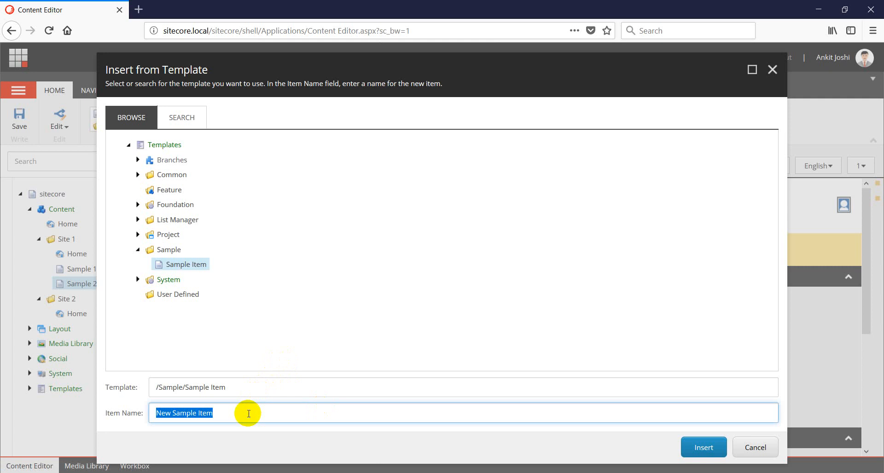
pyautogui.write('Sample 3')
pyautogui.press('Return')
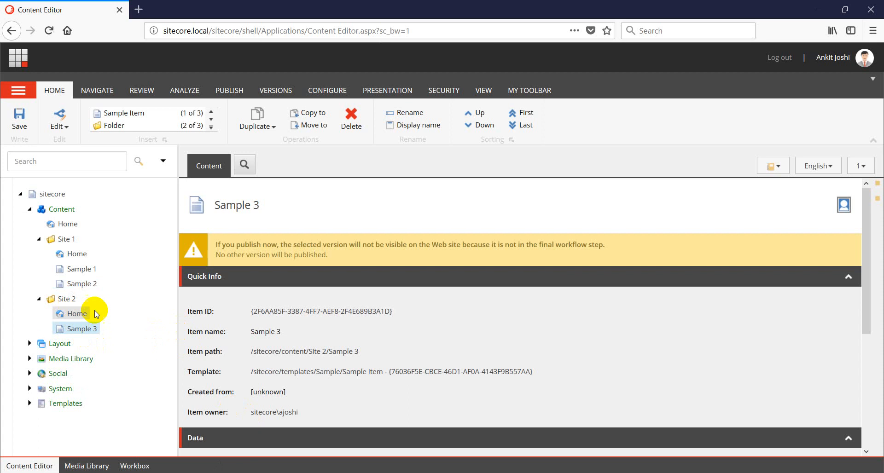
pyautogui.rightClick(81, 335)
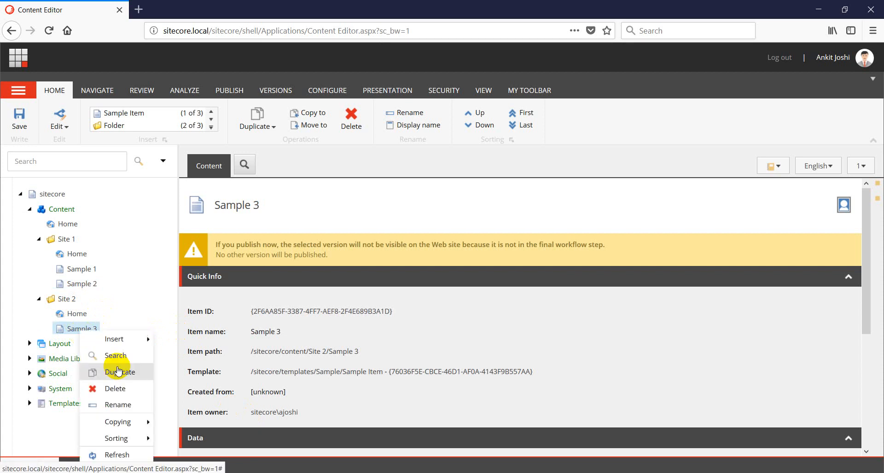
# Duplicate Sample 3, naming the copy 'Sample 4'
pyautogui.click(119, 370)
pyautogui.write('Sample 4')
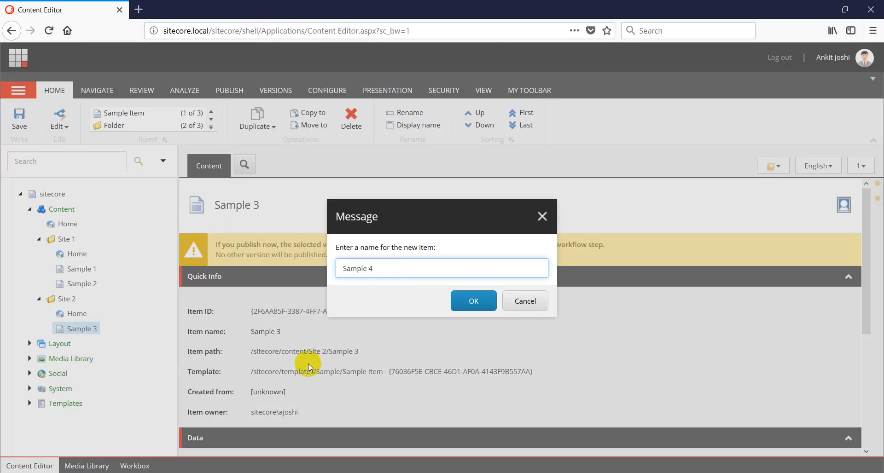
pyautogui.press('Return')
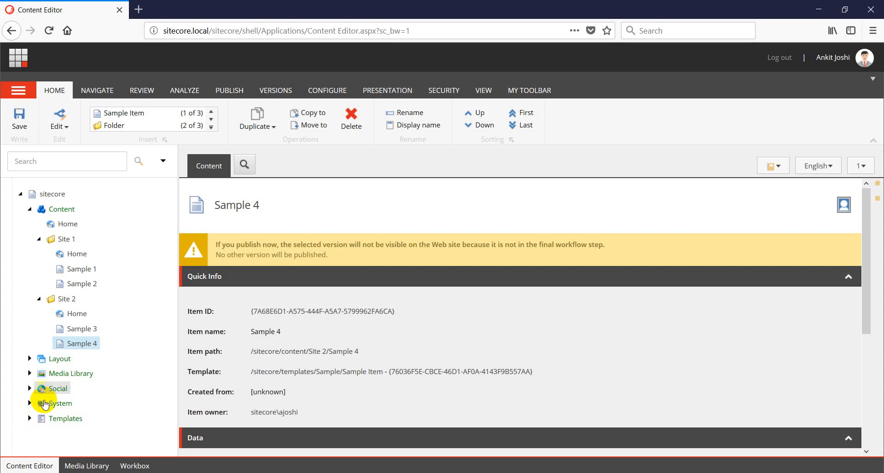
pyautogui.click(30, 418)
# Add a template folder named 'Event' under Templates/Feature
pyautogui.scroll(-2, 131, 359)
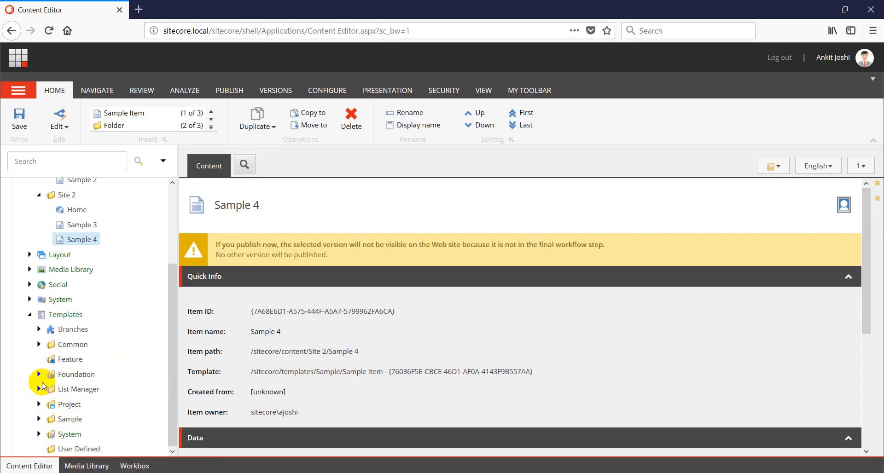
pyautogui.rightClick(80, 358)
pyautogui.moveTo(119, 350)
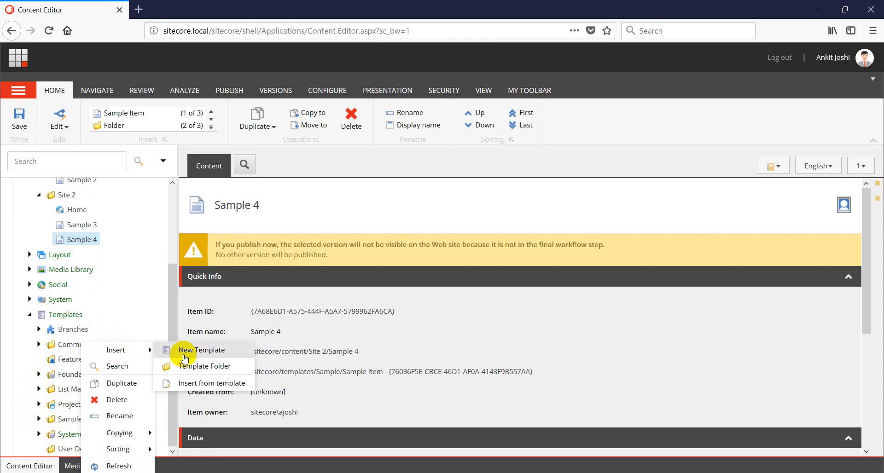
pyautogui.click(199, 366)
pyautogui.write('Event')
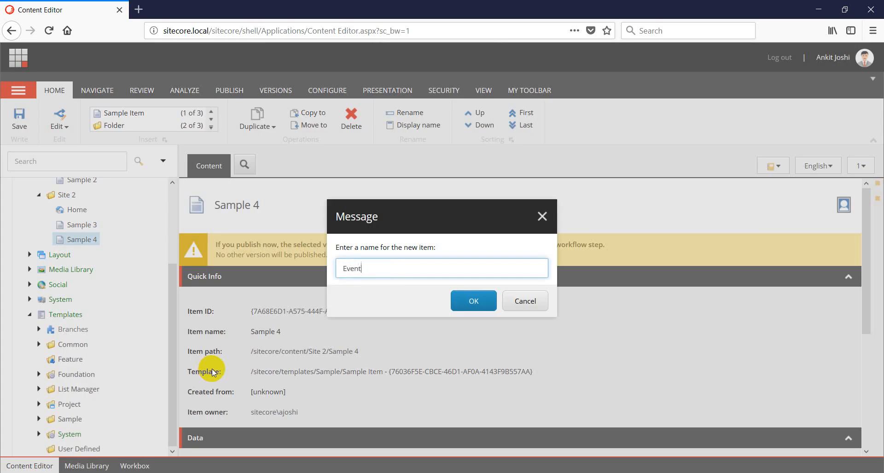
pyautogui.press('Return')
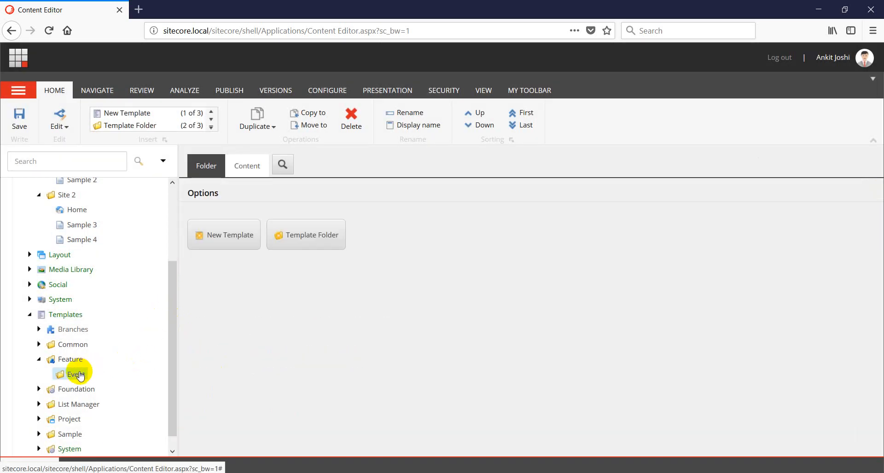
# Create a new template named '_Event' inside the Feature/Event folder
pyautogui.rightClick(79, 374)
pyautogui.moveTo(115, 350)
pyautogui.click(186, 354)
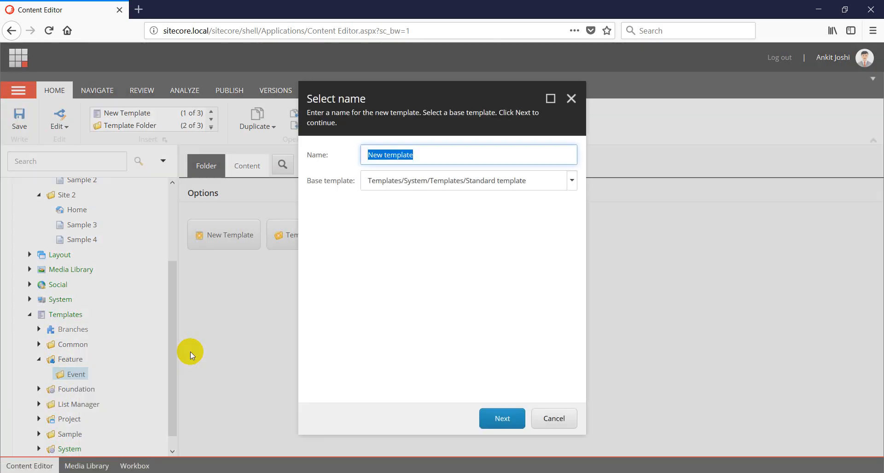
pyautogui.write('_Event')
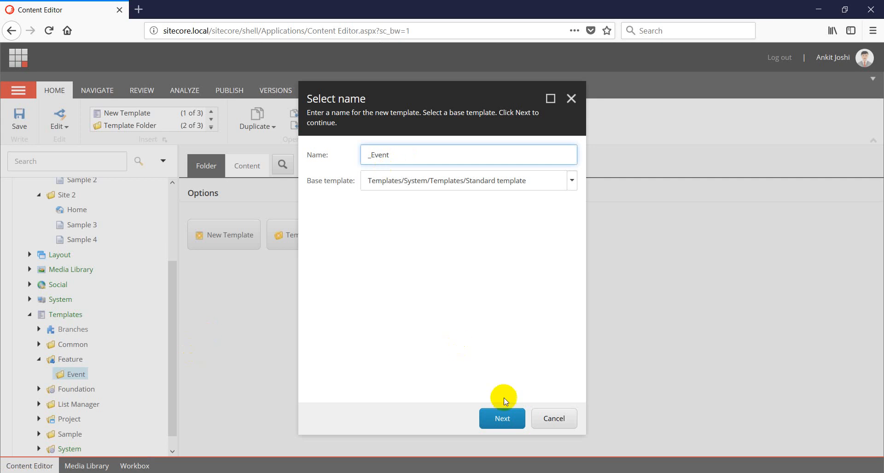
pyautogui.click(503, 419)
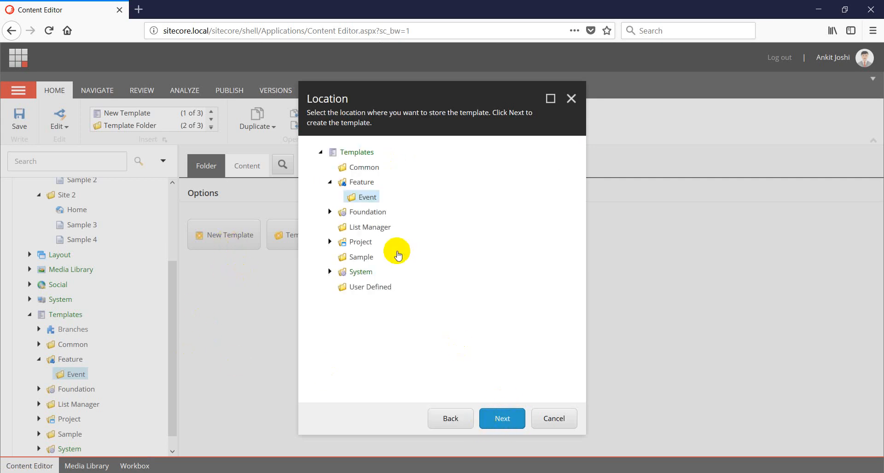
pyautogui.click(501, 422)
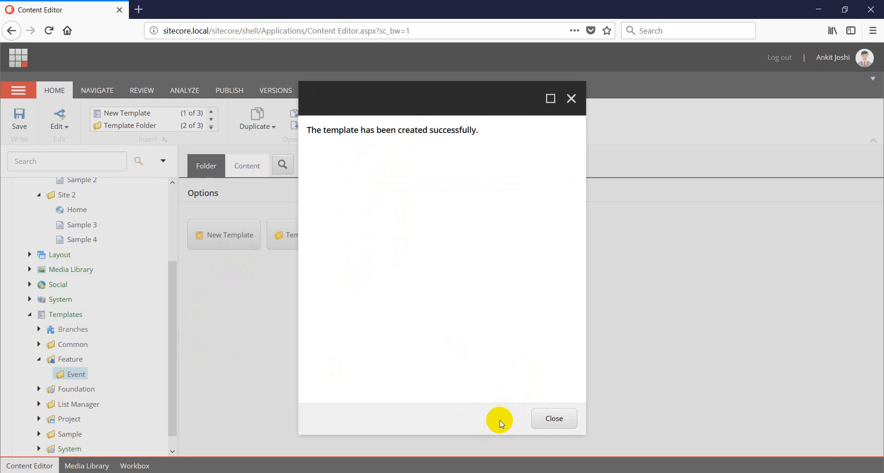
pyautogui.click(539, 420)
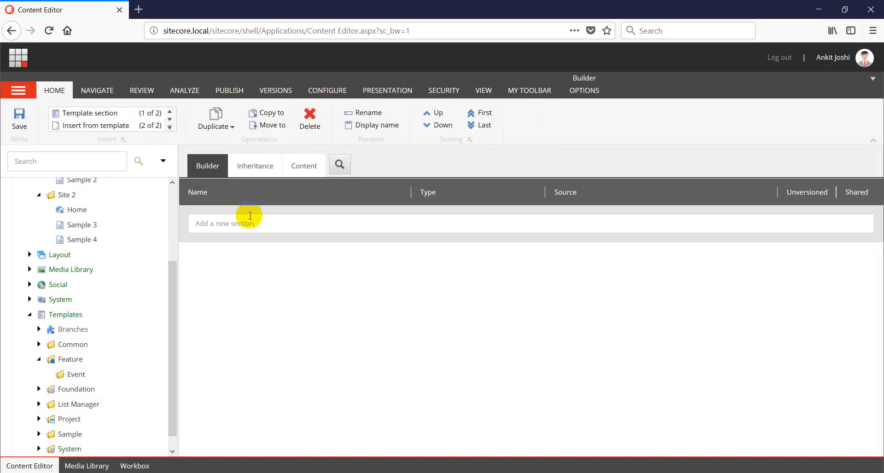
# Add an 'Event Section' with an 'Event Name' field to the _Event template
pyautogui.click(249, 223)
pyautogui.write('Ebe')
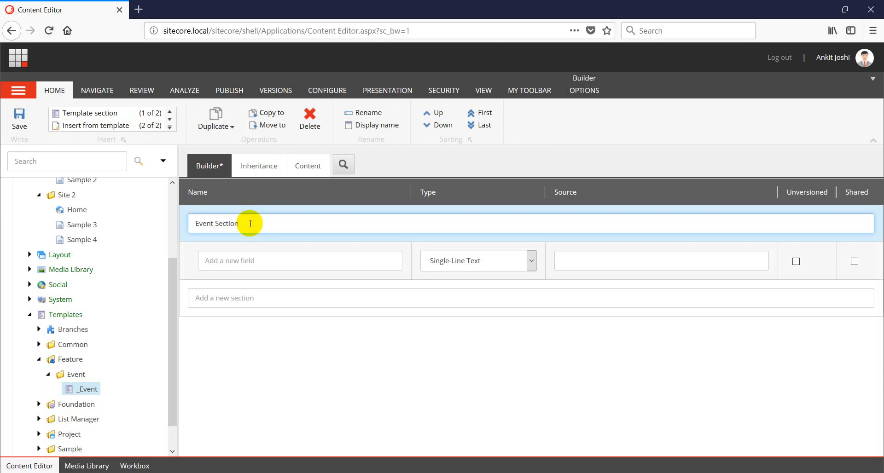
pyautogui.click(246, 263)
pyautogui.write('Event Name')
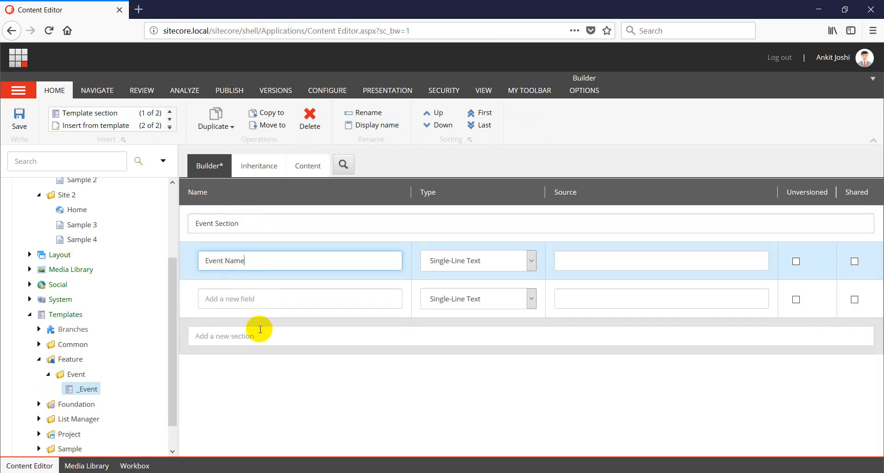
# Add Rich Text 'Event Description' and Datetime 'Event Date' fields, then save
pyautogui.click(233, 300)
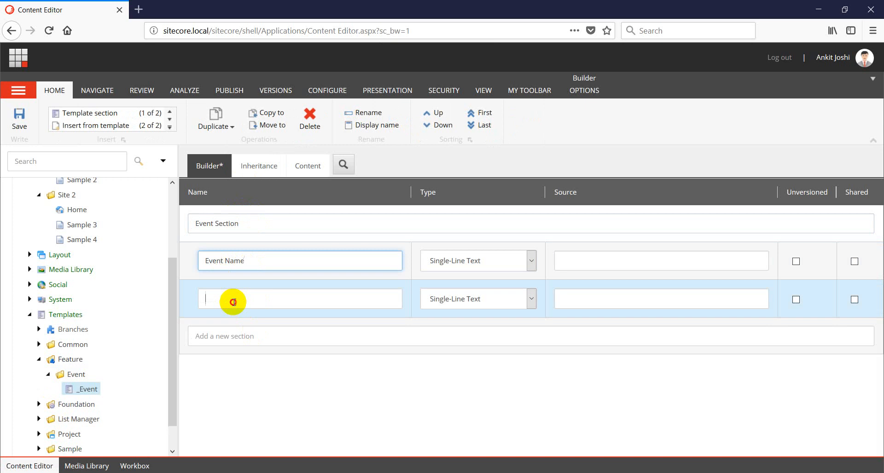
pyautogui.write('Event Description')
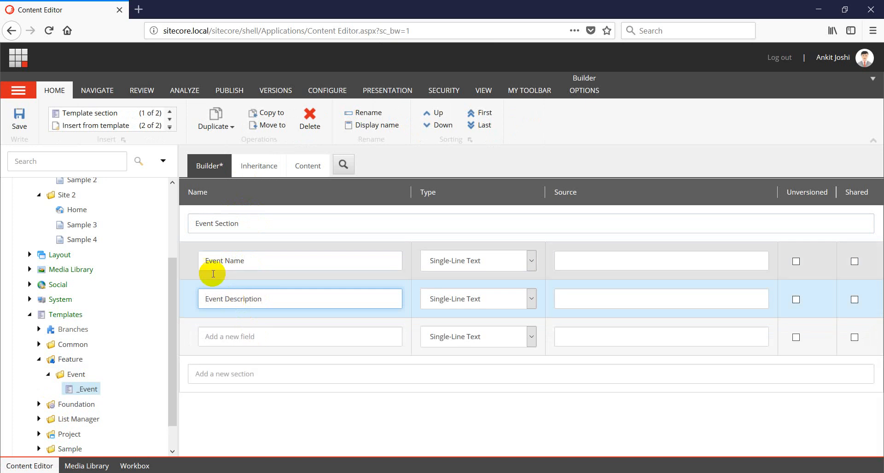
pyautogui.click(531, 299)
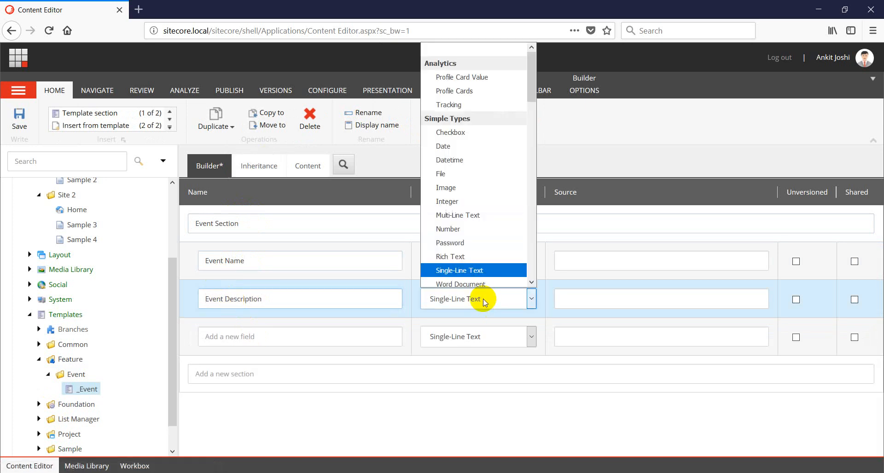
pyautogui.click(450, 256)
pyautogui.click(250, 335)
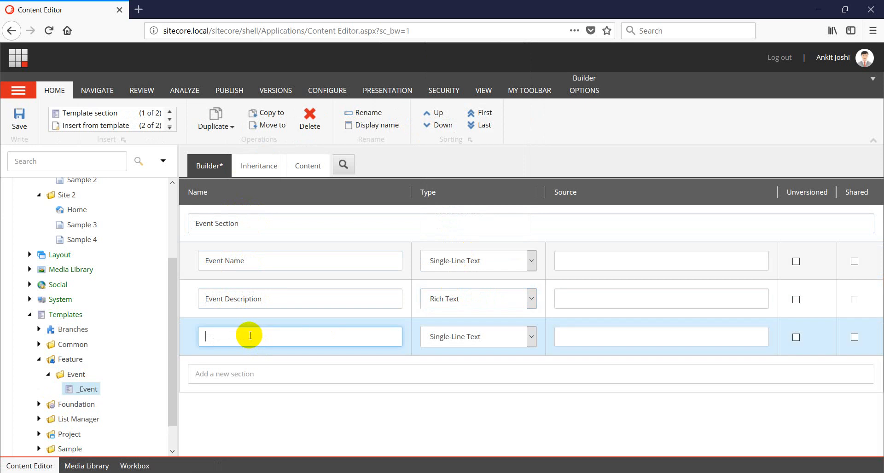
pyautogui.write('Event Date')
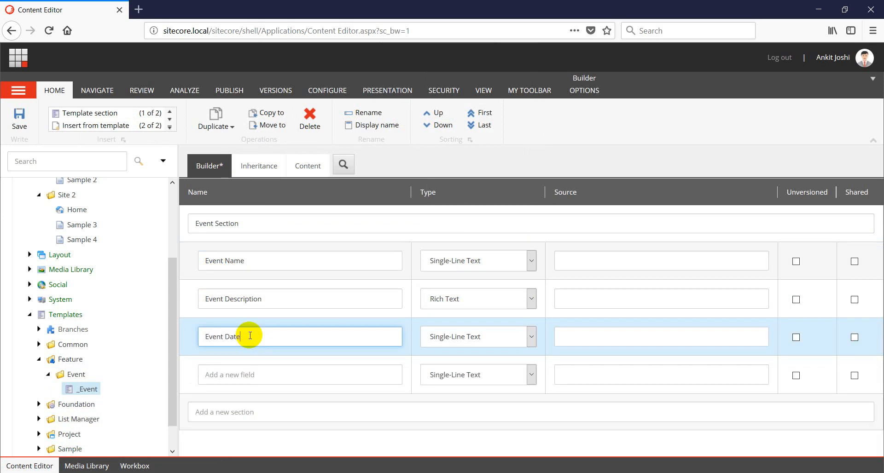
pyautogui.click(487, 338)
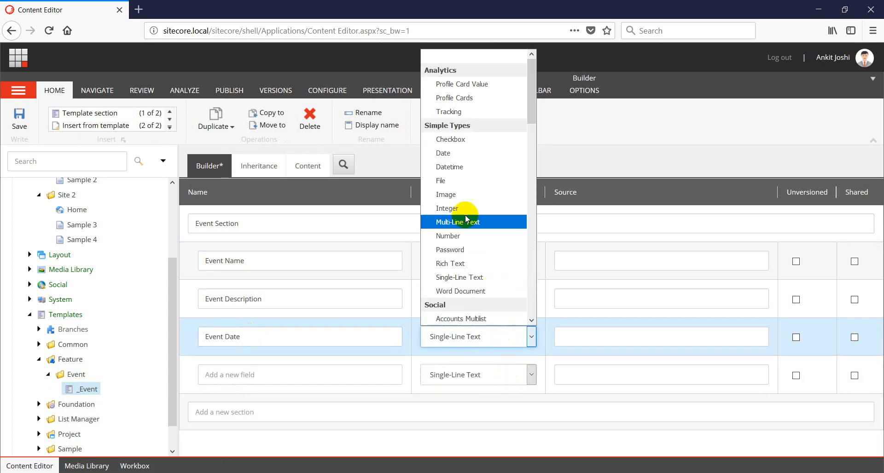
pyautogui.click(460, 166)
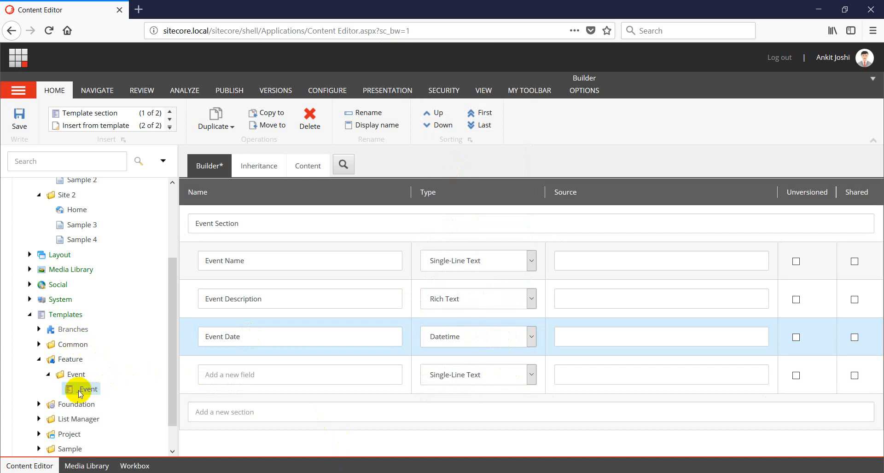
pyautogui.scroll(-1, 116, 385)
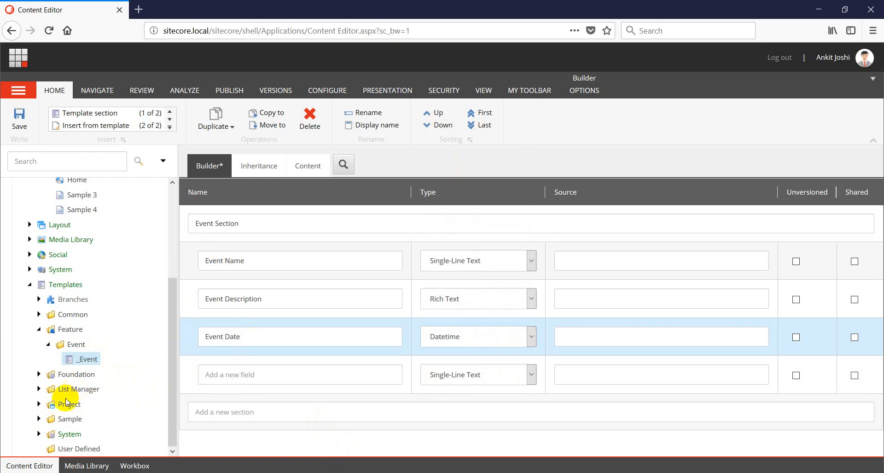
pyautogui.hotkey('ctrl', 's')
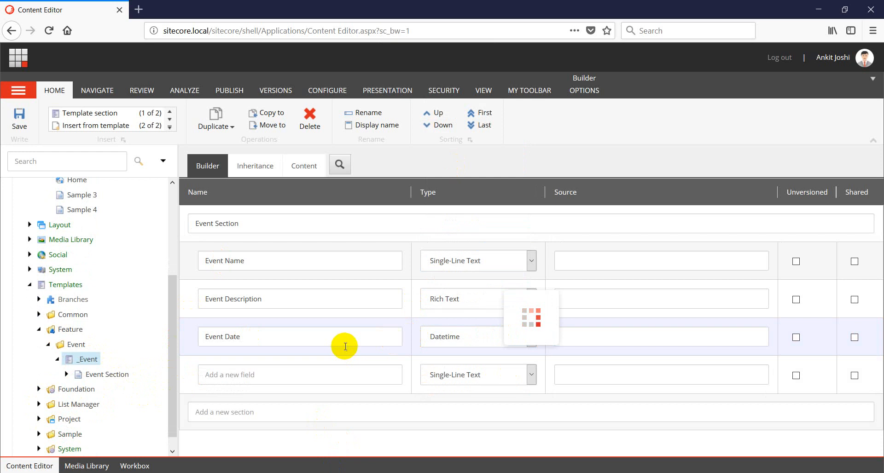
# Add a template folder named 'Event' under Templates/Project/Sandbox
pyautogui.click(39, 419)
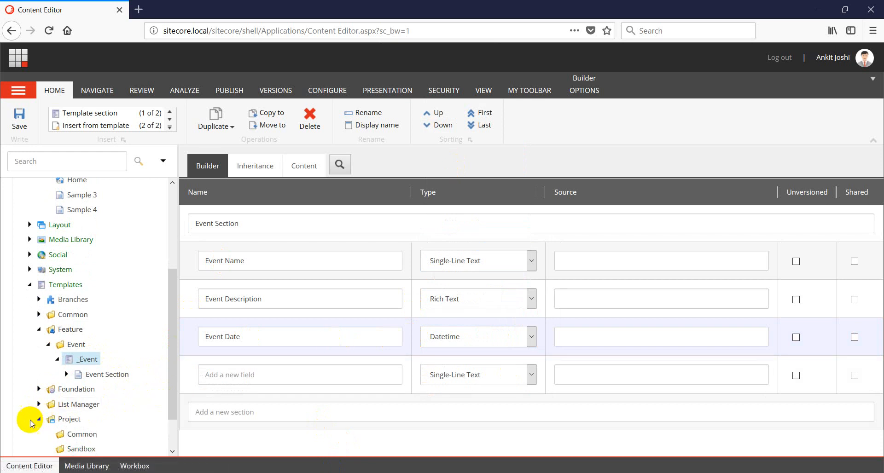
pyautogui.scroll(-2, 69, 428)
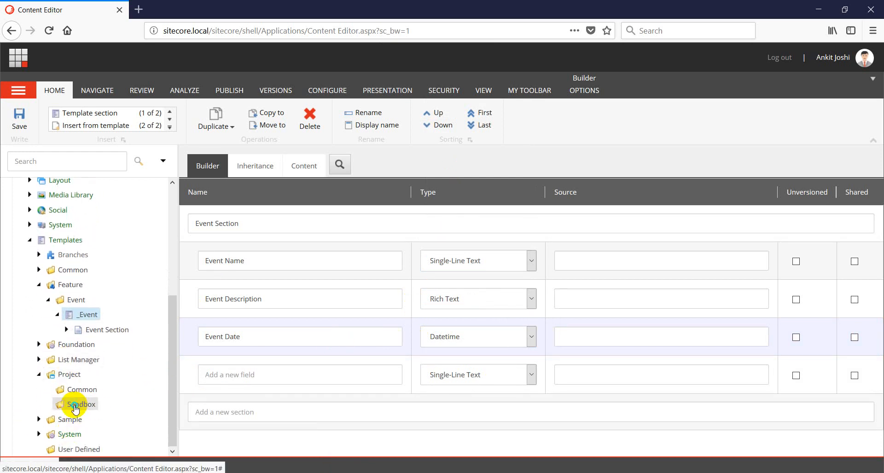
pyautogui.rightClick(75, 404)
pyautogui.moveTo(111, 351)
pyautogui.click(200, 366)
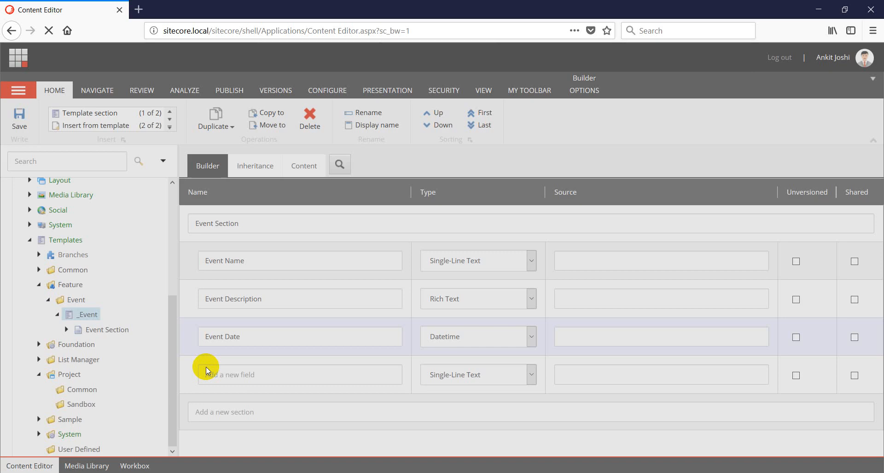
pyautogui.write('Event')
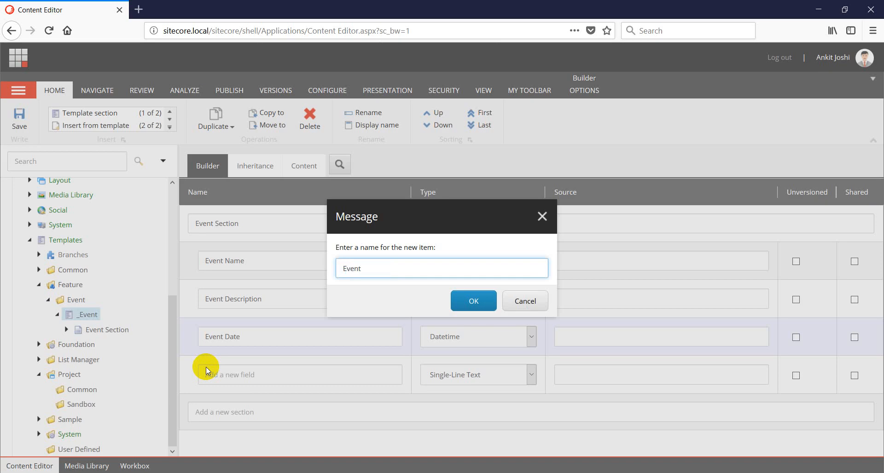
pyautogui.press('Return')
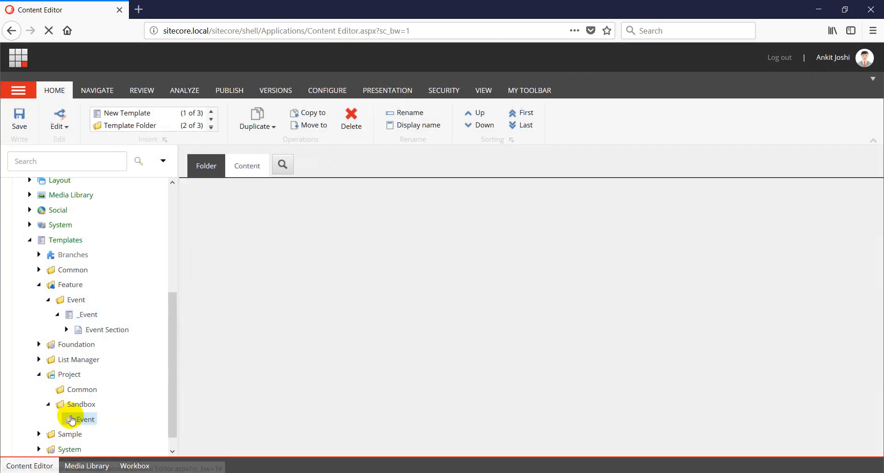
# Create a new template named 'Event' inside the Sandbox/Event folder
pyautogui.rightClick(74, 420)
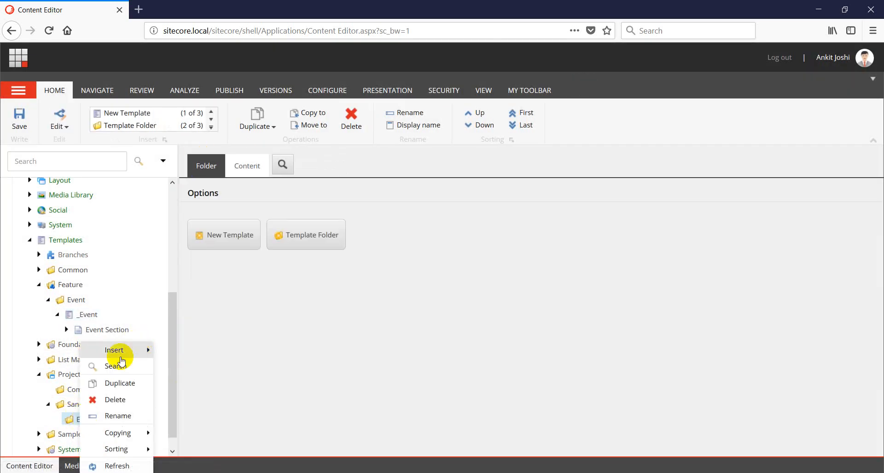
pyautogui.moveTo(140, 350)
pyautogui.click(191, 349)
pyautogui.write('Event')
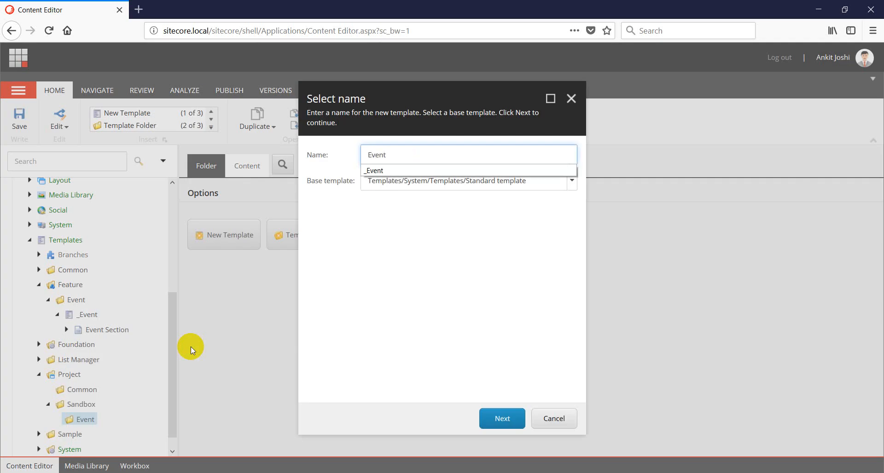
pyautogui.press('Escape')
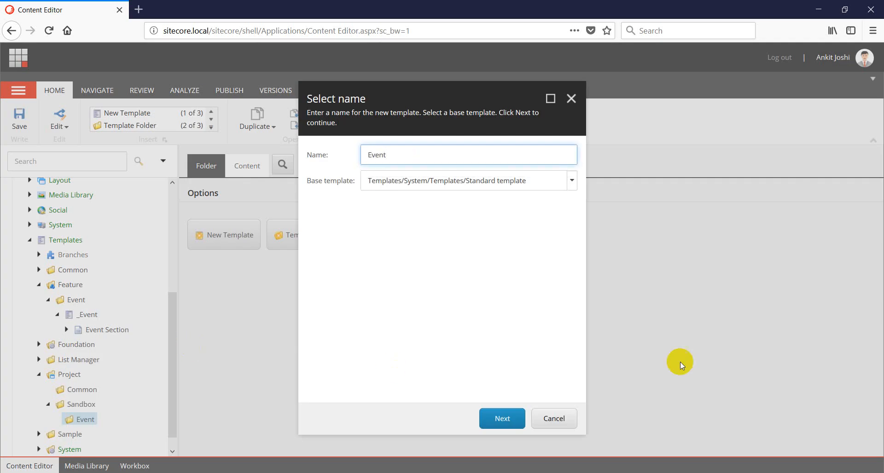
pyautogui.click(503, 419)
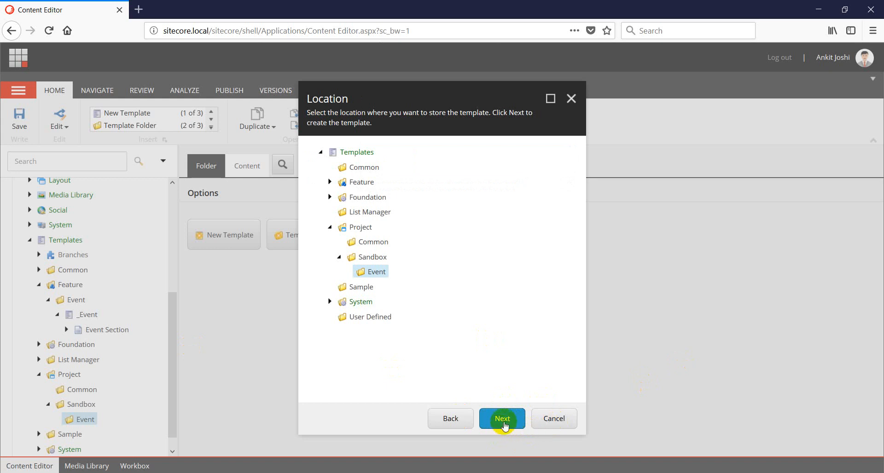
pyautogui.click(503, 421)
pyautogui.click(548, 430)
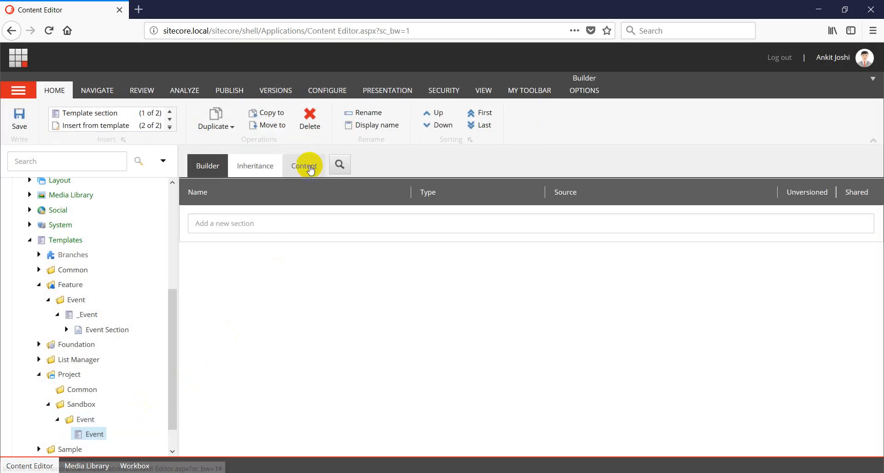
# Add Feature/Event/_Event to the Sandbox Event template's base templates and save
pyautogui.click(306, 165)
pyautogui.scroll(-4, 504, 354)
pyautogui.scroll(-2, 263, 408)
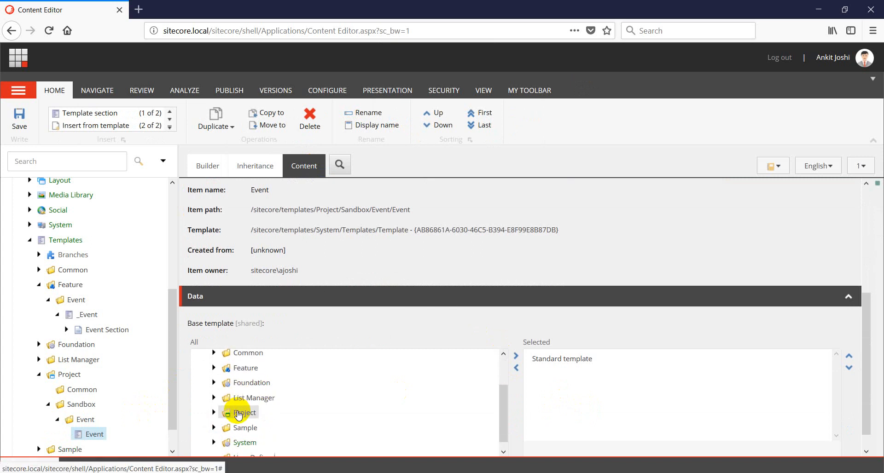
pyautogui.click(214, 360)
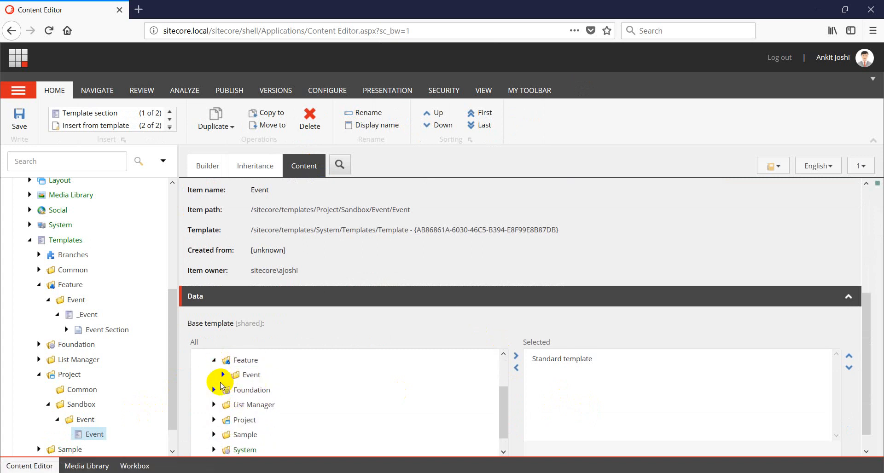
pyautogui.doubleClick(262, 391)
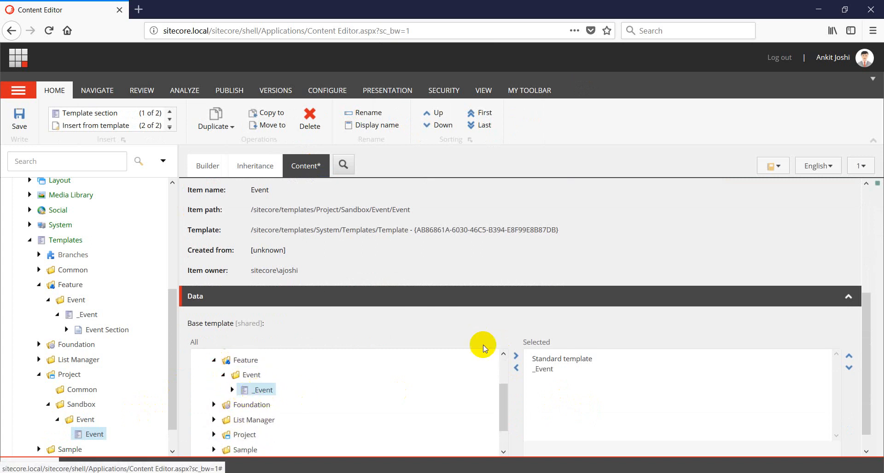
pyautogui.hotkey('ctrl', 's')
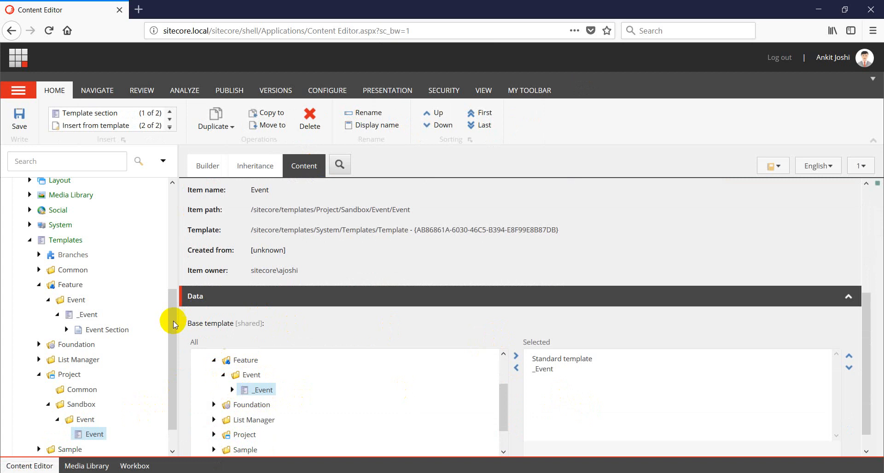
pyautogui.moveTo(173, 324); pyautogui.dragTo(171, 188)
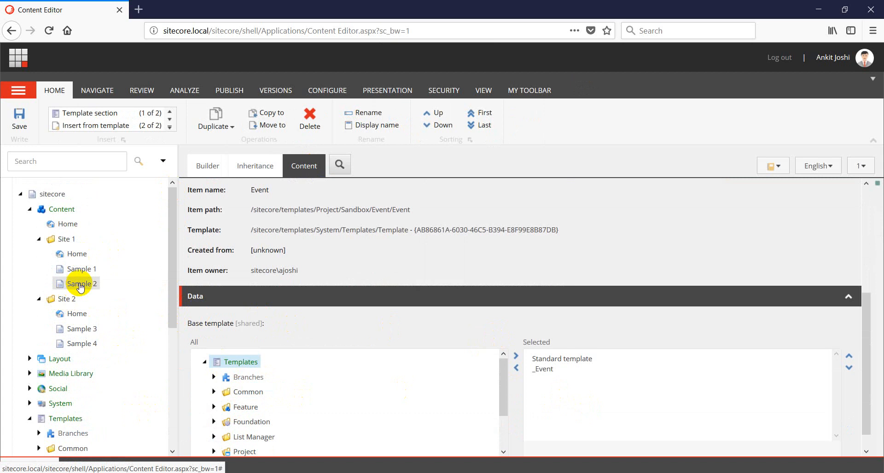
# Move Sample 1 and Sample 2 under Site 1's Home item
pyautogui.moveTo(81, 270); pyautogui.dragTo(81, 254)
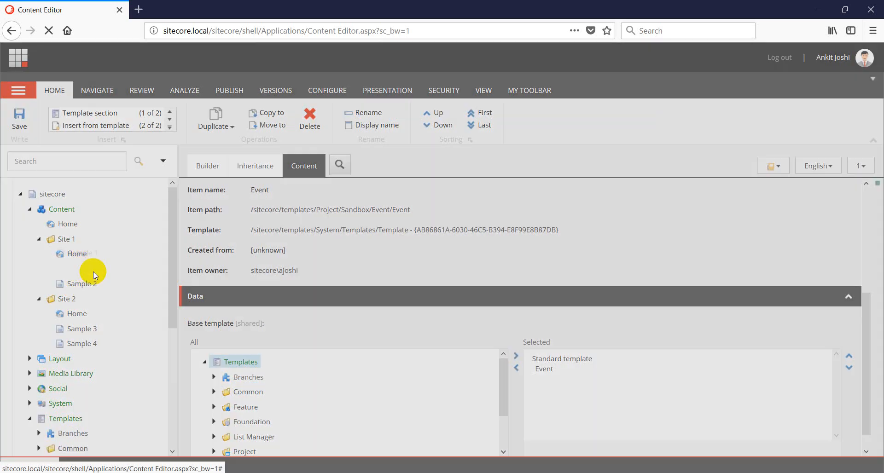
pyautogui.click(487, 296)
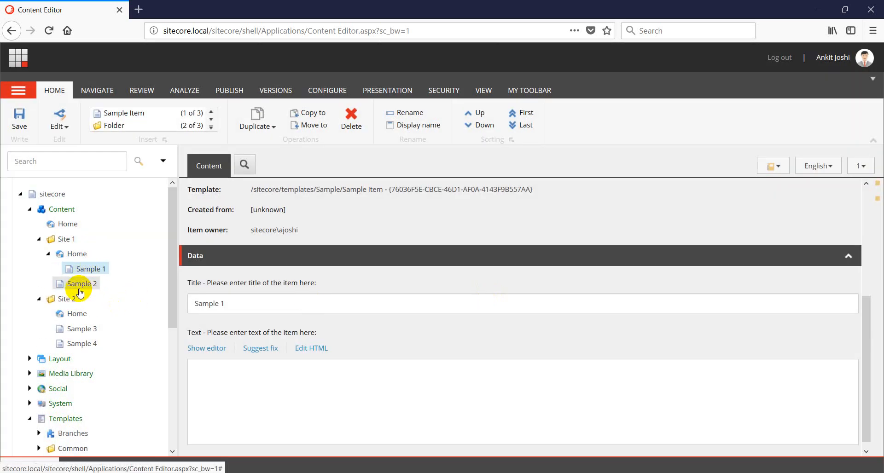
pyautogui.moveTo(76, 284); pyautogui.dragTo(75, 257)
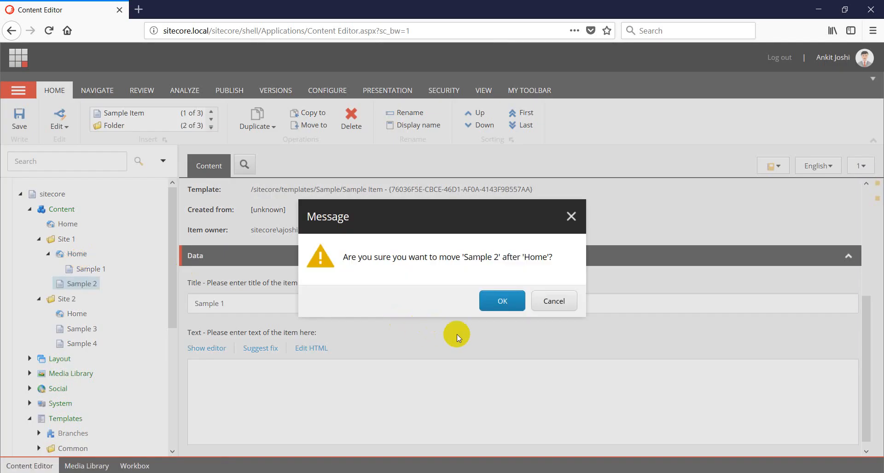
pyautogui.click(502, 308)
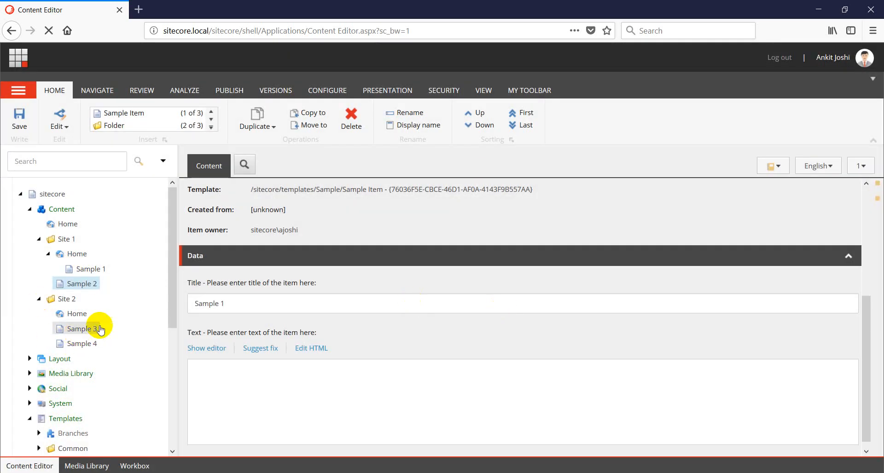
pyautogui.click(49, 253)
pyautogui.moveTo(79, 283); pyautogui.dragTo(79, 253)
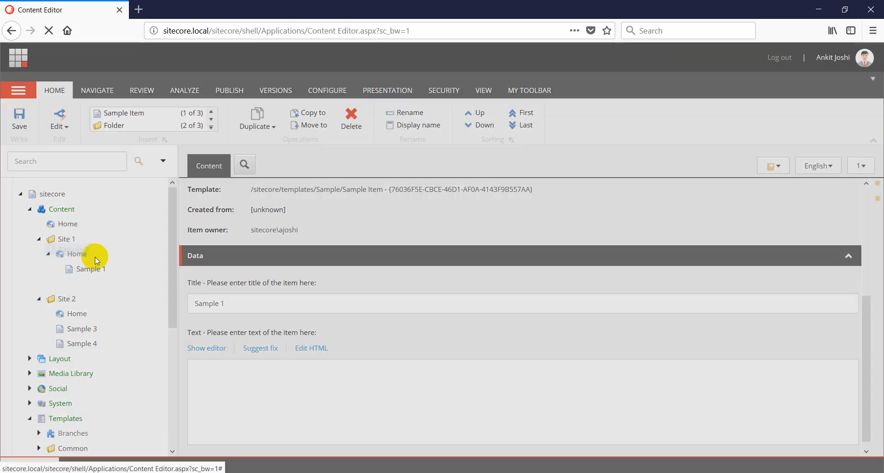
pyautogui.click(489, 302)
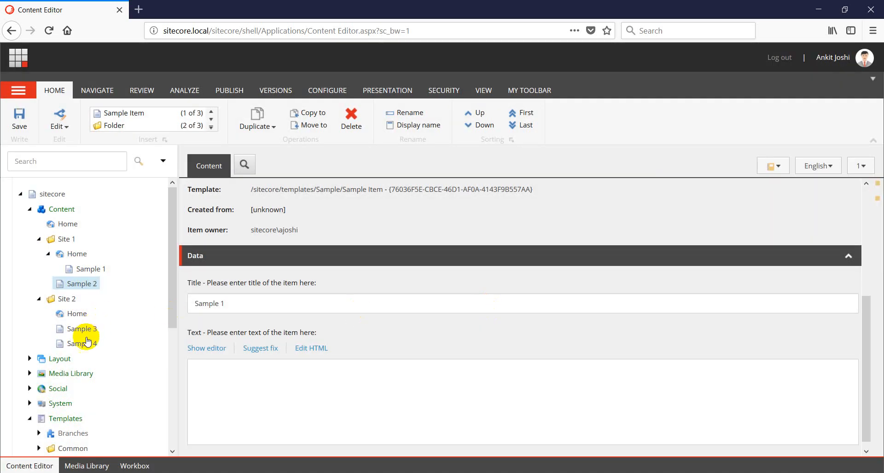
# Move Sample 3 and Sample 4 under Site 2's Home item
pyautogui.moveTo(76, 329); pyautogui.dragTo(73, 313)
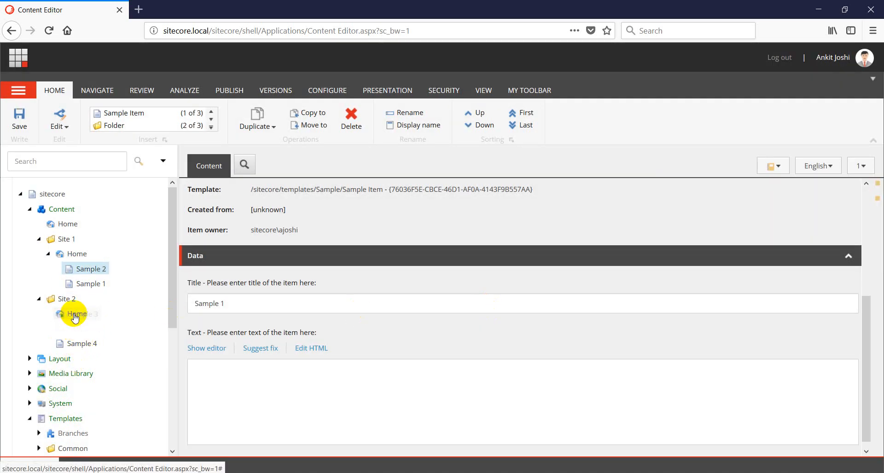
pyautogui.click(507, 304)
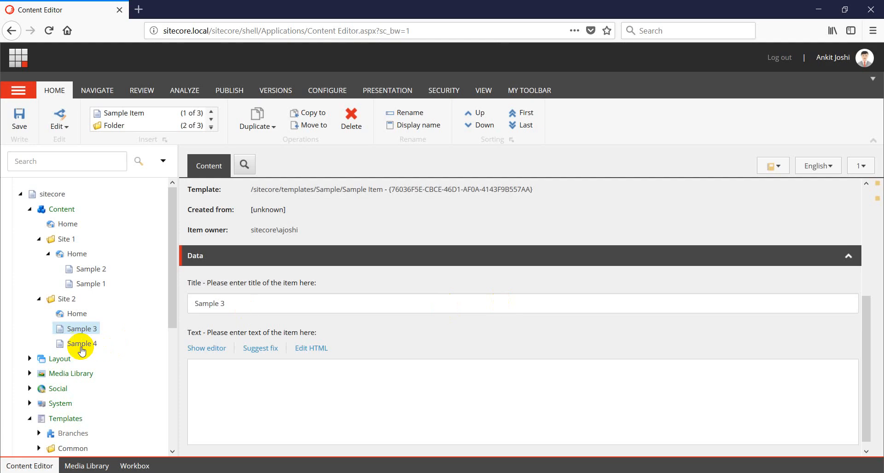
pyautogui.moveTo(92, 354); pyautogui.dragTo(75, 313)
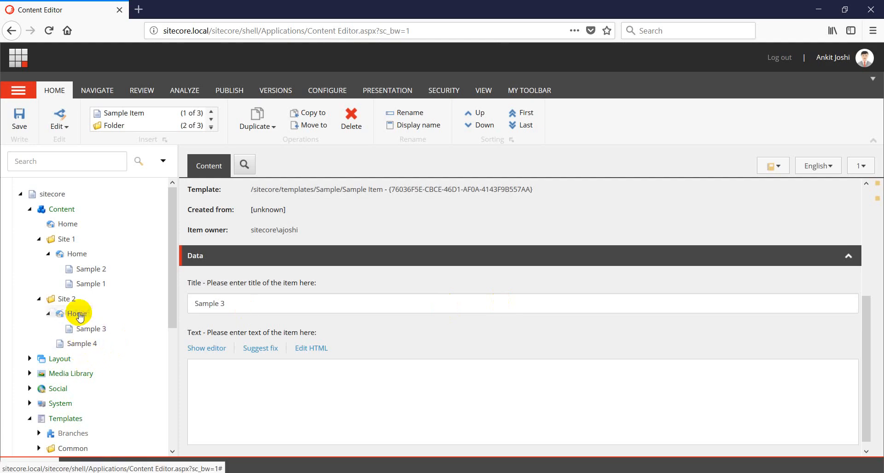
pyautogui.click(507, 302)
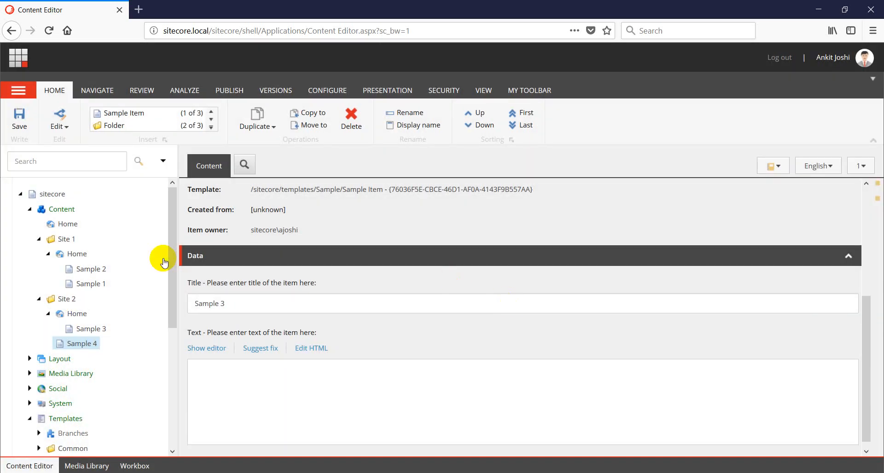
# Create an Event 1 item under Site 1's Home from the Sandbox Event template
pyautogui.rightClick(75, 254)
pyautogui.moveTo(106, 265)
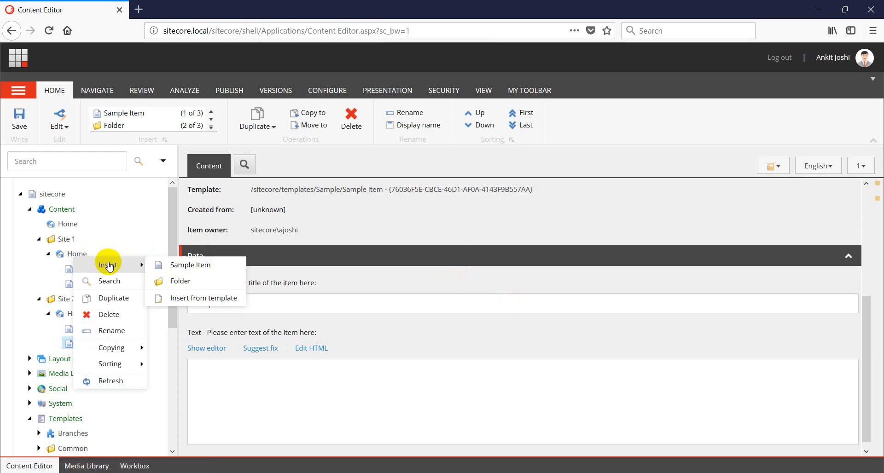
pyautogui.click(202, 299)
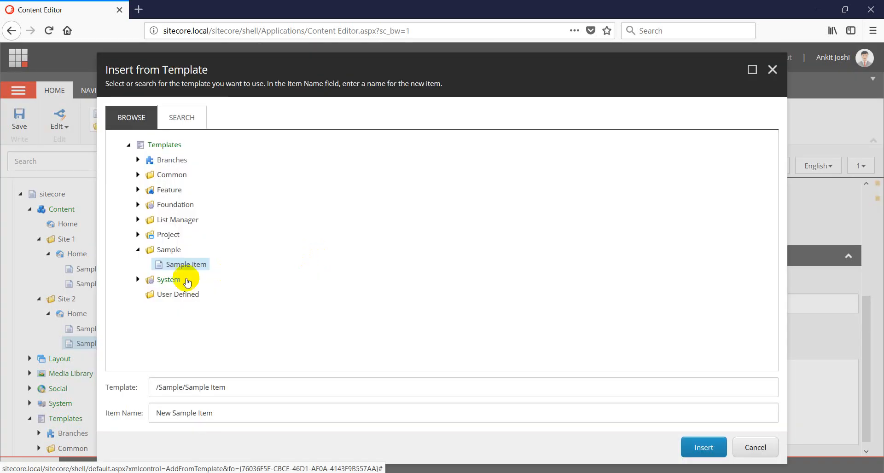
pyautogui.click(138, 235)
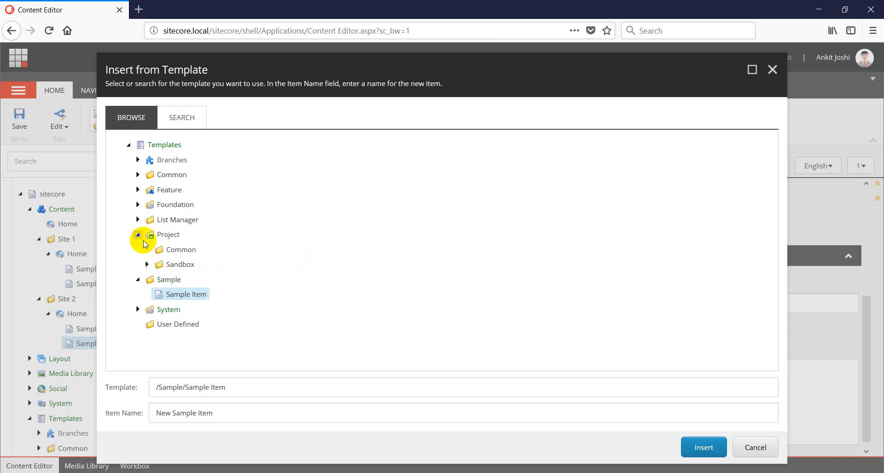
pyautogui.click(147, 264)
pyautogui.click(184, 280)
pyautogui.click(156, 279)
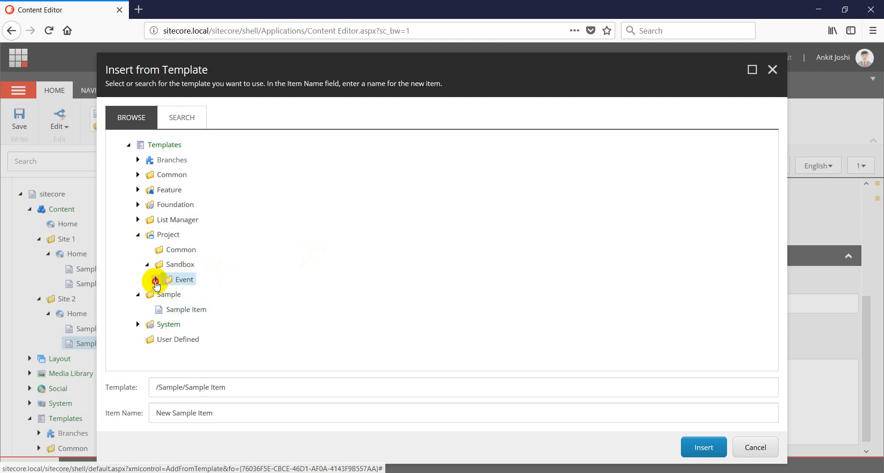
pyautogui.click(192, 301)
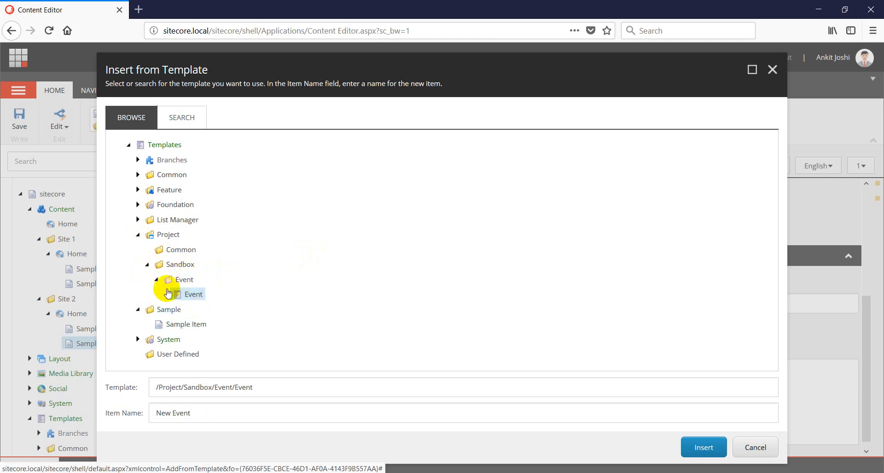
pyautogui.tripleClick(194, 413)
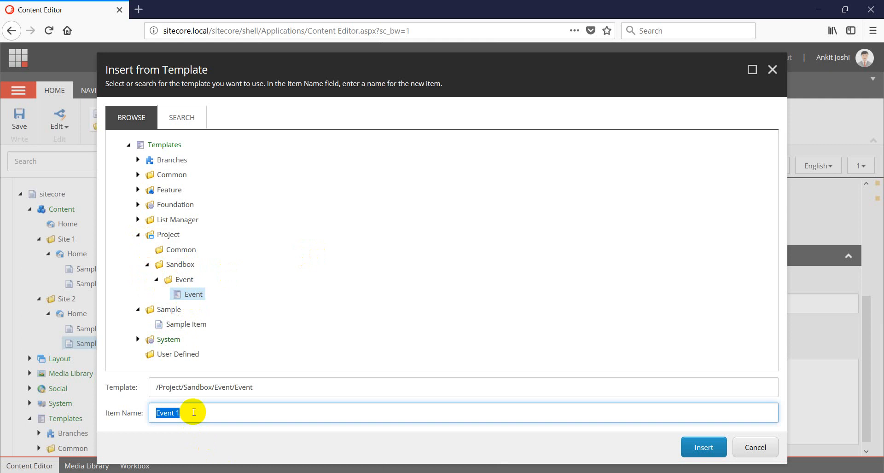
pyautogui.click(705, 447)
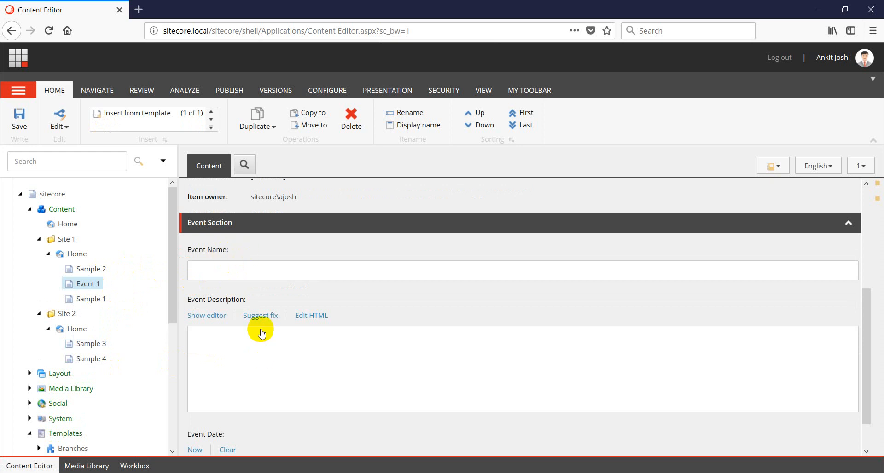
# Duplicate Event 1 as a new item named Event 2
pyautogui.scroll(-1, 274, 383)
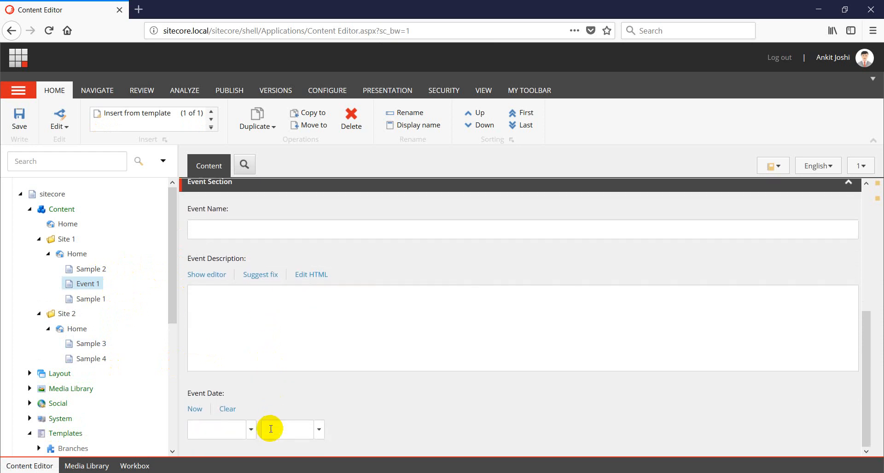
pyautogui.rightClick(88, 283)
pyautogui.click(133, 326)
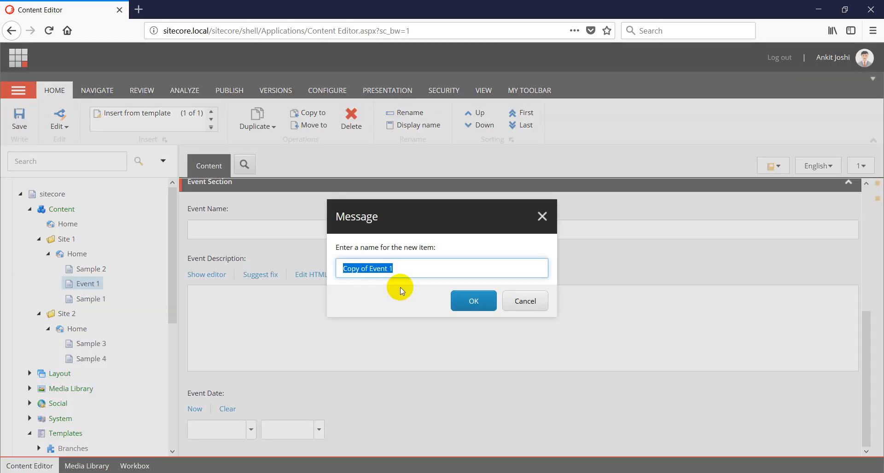
pyautogui.write('Event 1')
pyautogui.press('BackSpace')
pyautogui.write('2')
pyautogui.press('Return')
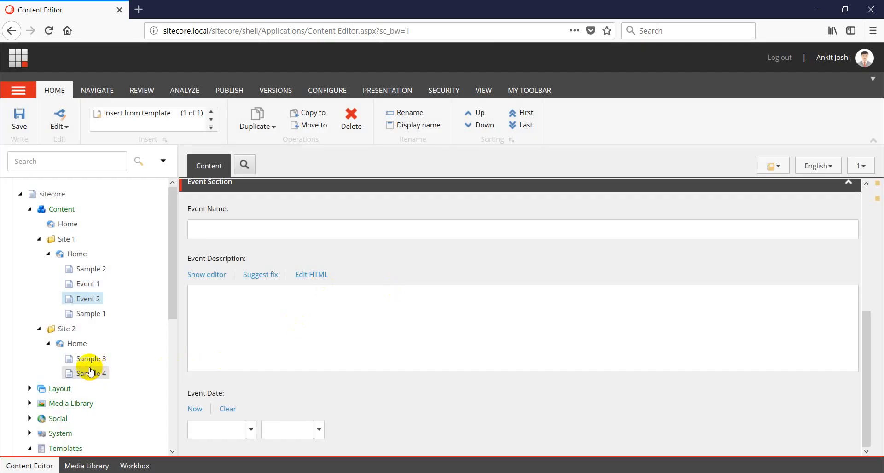
# Insert an Event item (Event 3) under Site 2's Home from the Event template
pyautogui.rightClick(79, 344)
pyautogui.moveTo(102, 351)
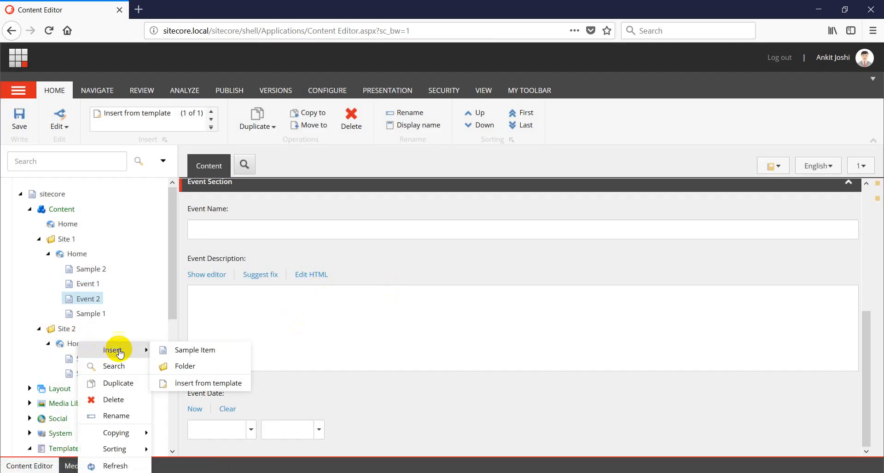
pyautogui.click(206, 386)
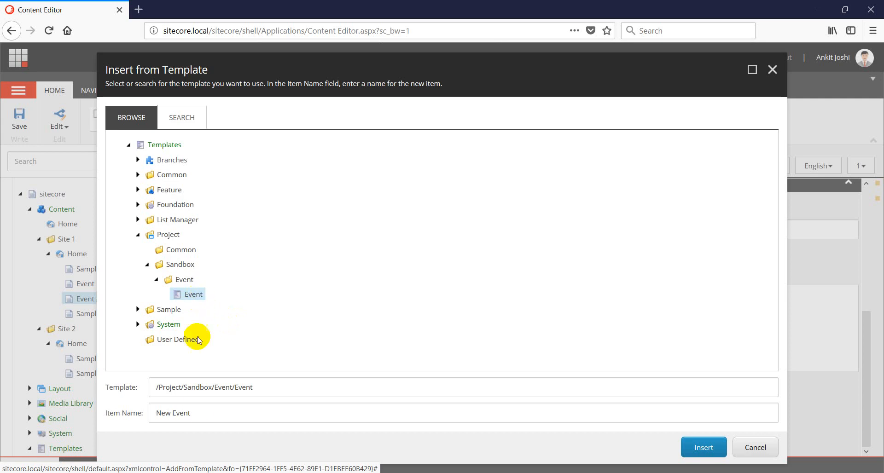
pyautogui.tripleClick(199, 412)
pyautogui.write('E')
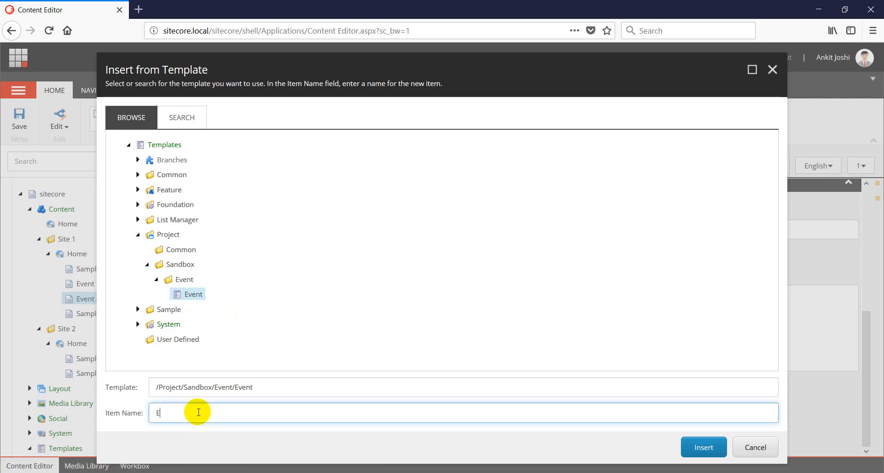
pyautogui.write('vent 3')
pyautogui.press('Return')
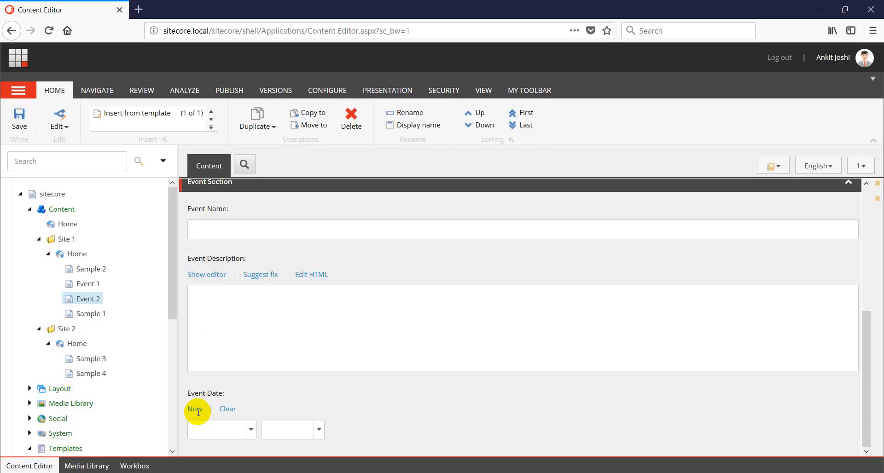
# Insert another Event item named Event 4 under Site 2's Home
pyautogui.rightClick(75, 345)
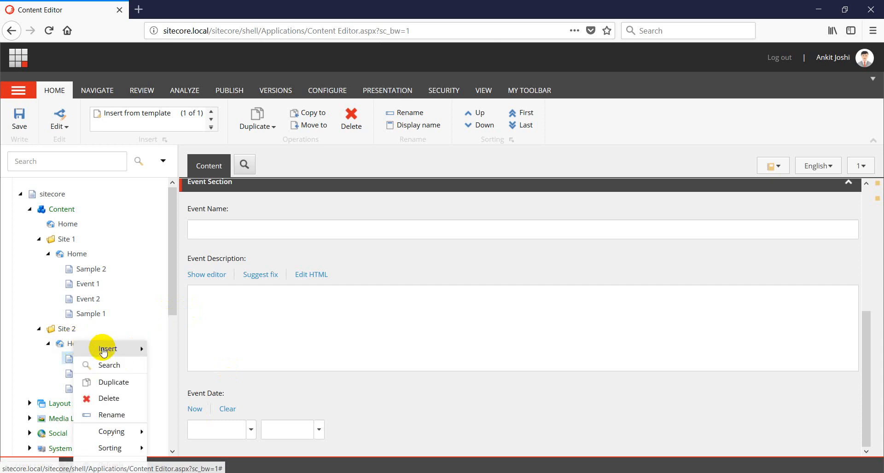
pyautogui.moveTo(109, 348)
pyautogui.click(237, 381)
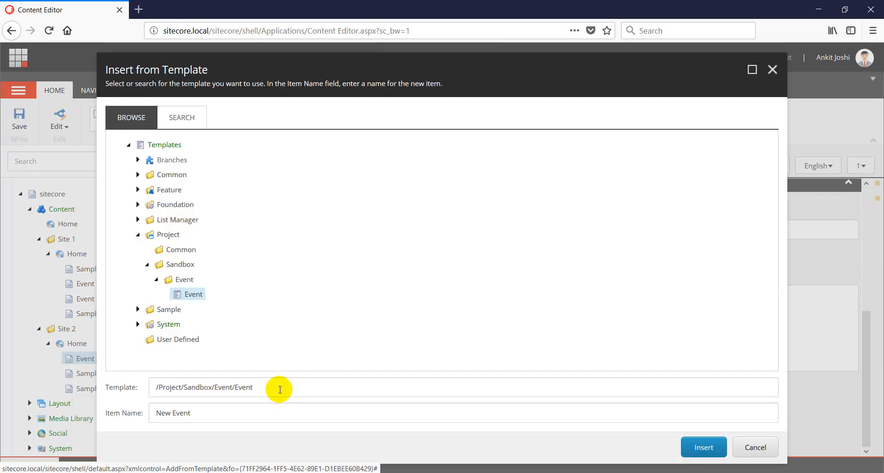
pyautogui.click(228, 420)
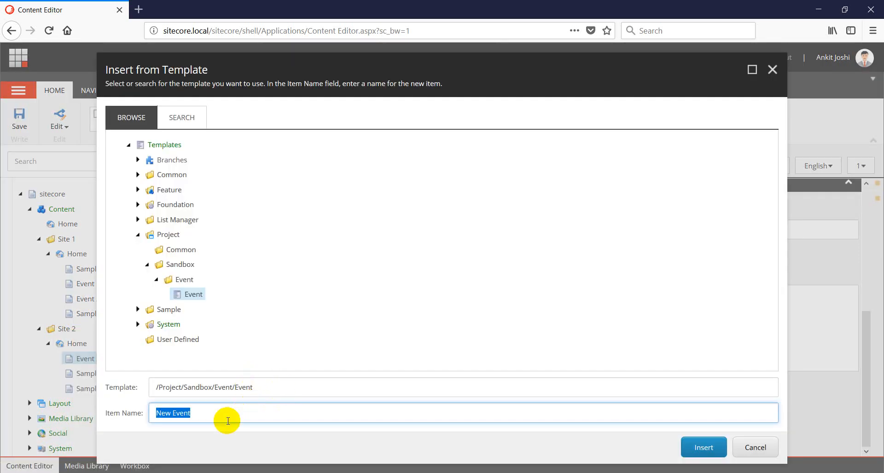
pyautogui.write('Eve')
pyautogui.press('BackSpace')
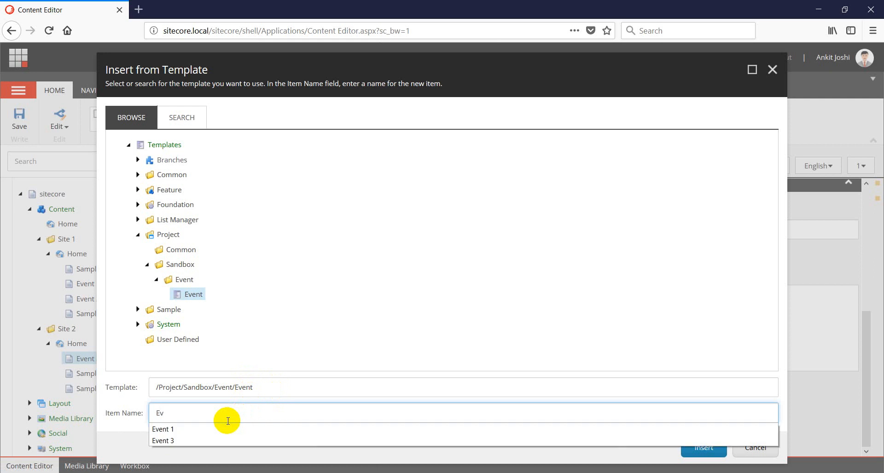
pyautogui.write('ent 4')
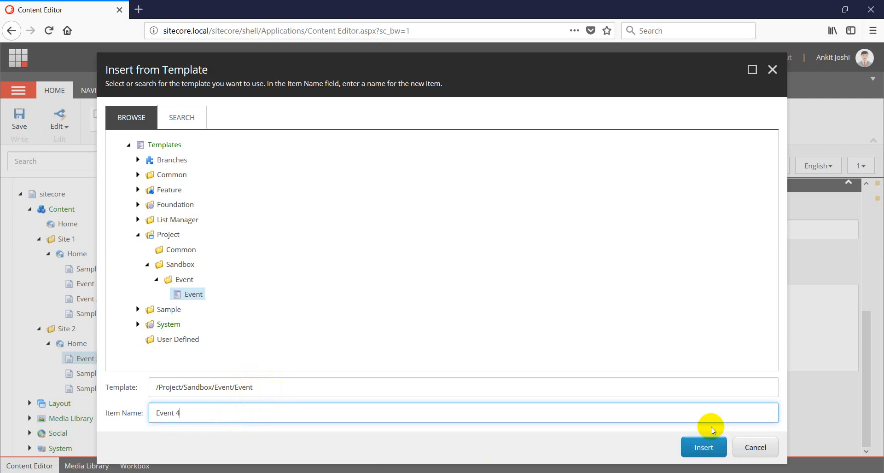
pyautogui.click(703, 447)
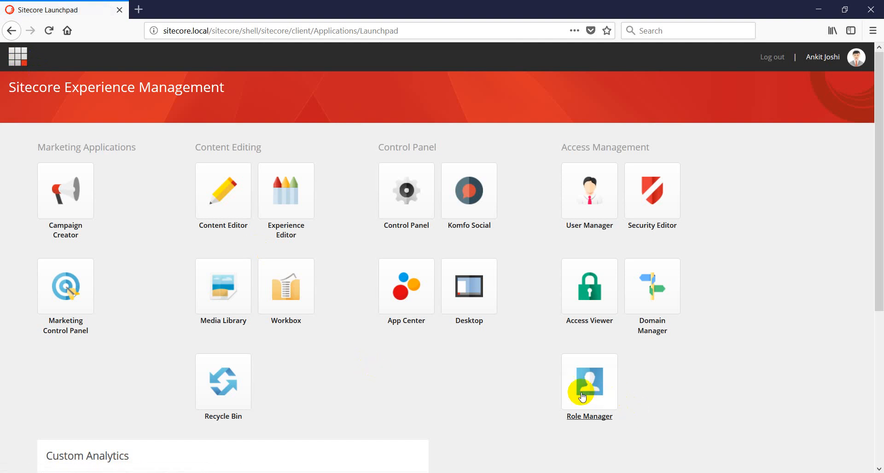
# In Role Manager, create the role sitecore\Default CA Role and select it
pyautogui.click(583, 395)
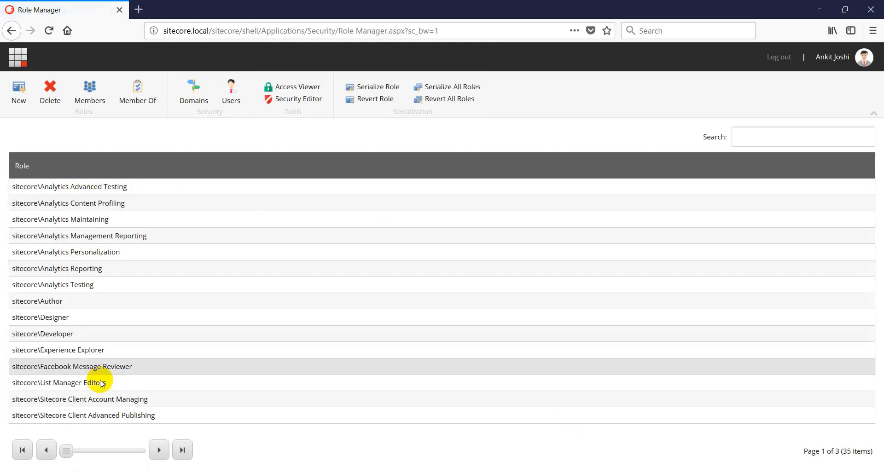
pyautogui.click(161, 451)
pyautogui.click(46, 451)
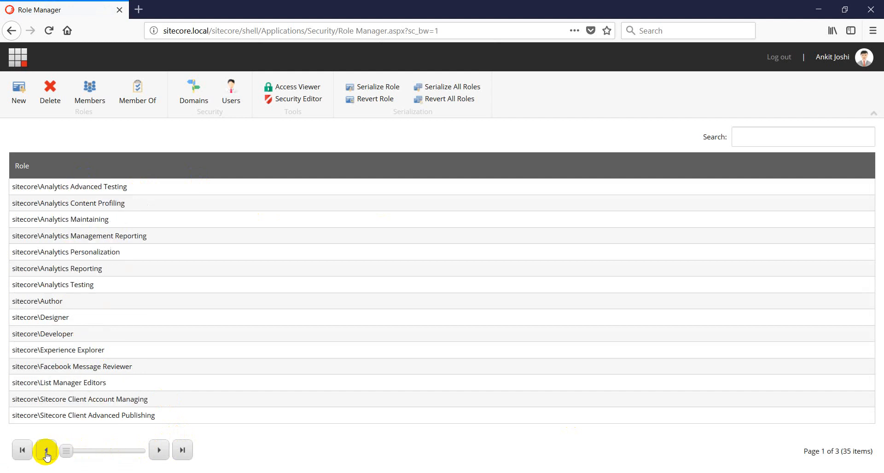
pyautogui.click(23, 102)
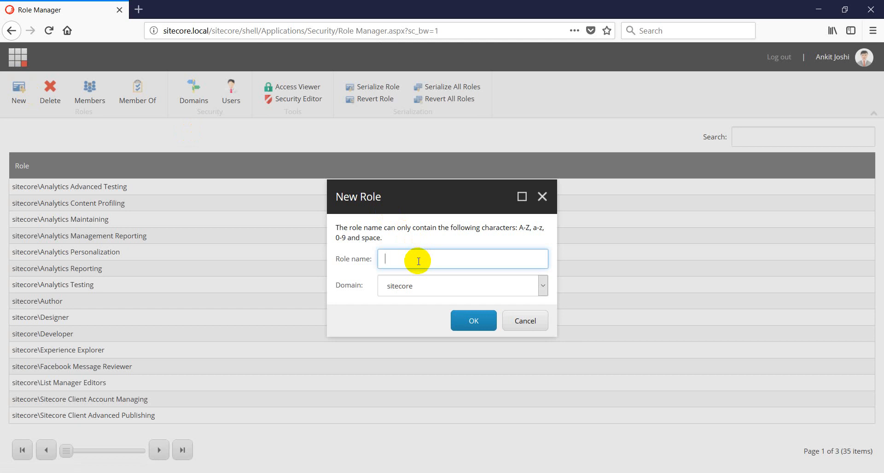
pyautogui.write('Defauklt')
pyautogui.write(' Role')
pyautogui.click(473, 322)
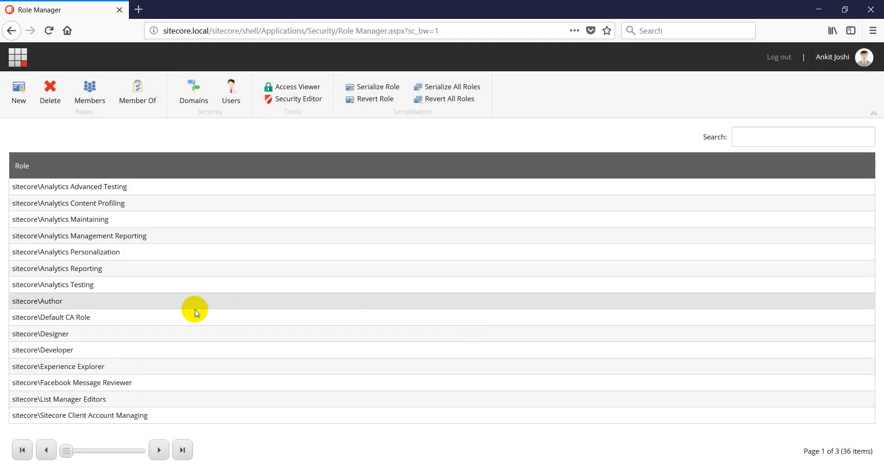
pyautogui.click(128, 317)
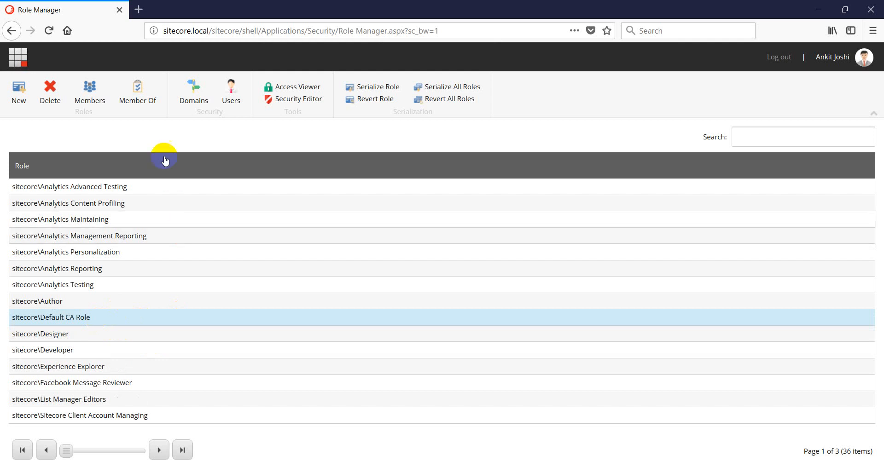
# Add Default CA Role to Sitecore Client Advanced Publishing, Authoring and Designing, then verify memberships
pyautogui.click(138, 95)
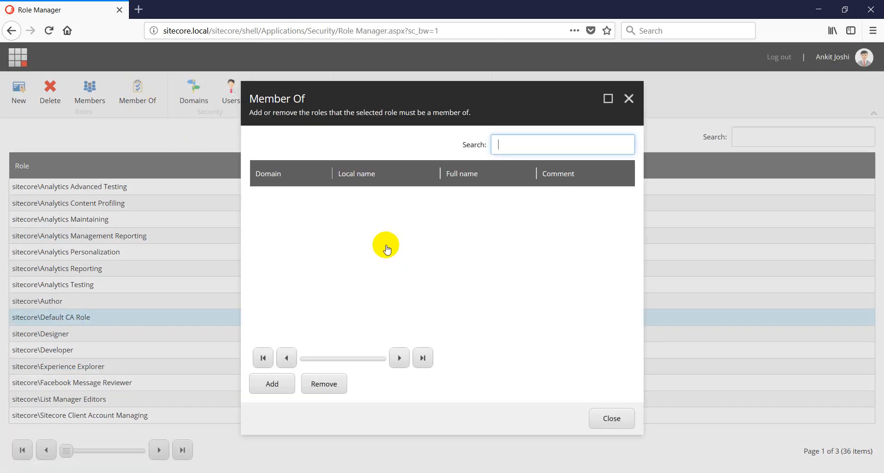
pyautogui.click(274, 385)
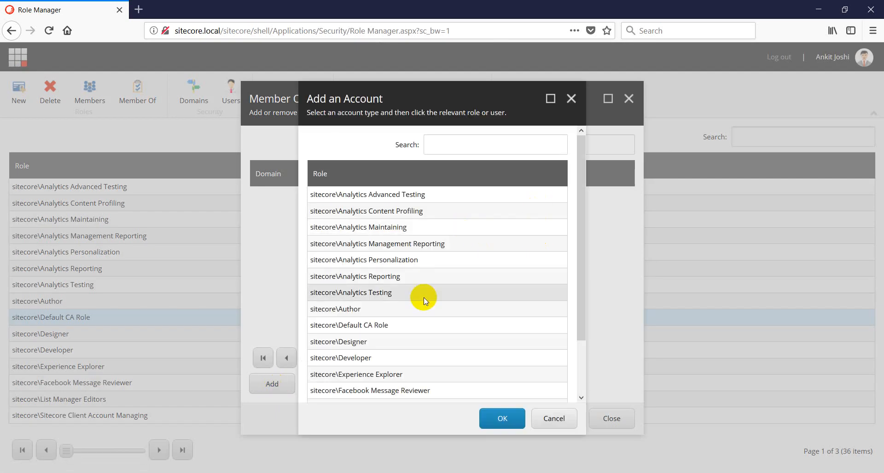
pyautogui.scroll(-3, 442, 347)
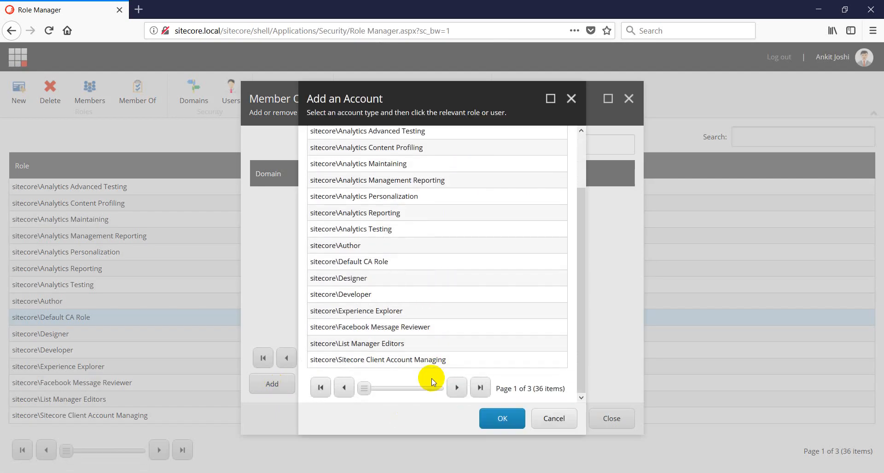
pyautogui.click(455, 390)
pyautogui.scroll(3, 420, 225)
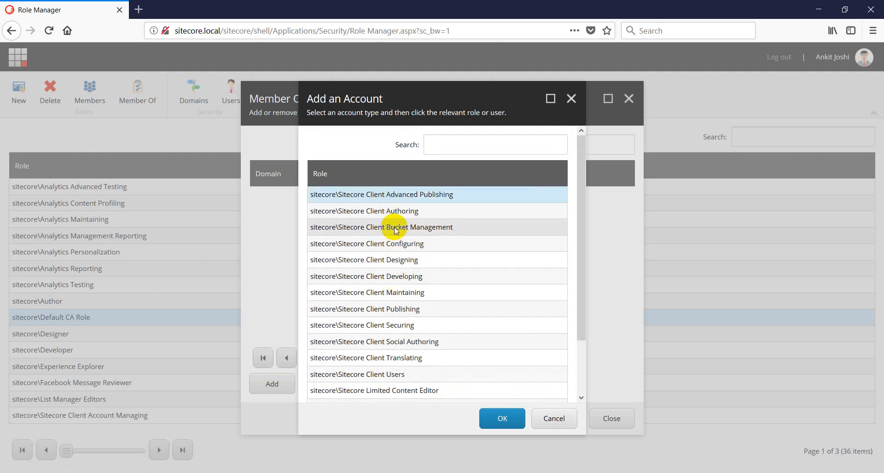
pyautogui.keyDown('ctrl'); pyautogui.click(388, 212); pyautogui.keyUp('ctrl')
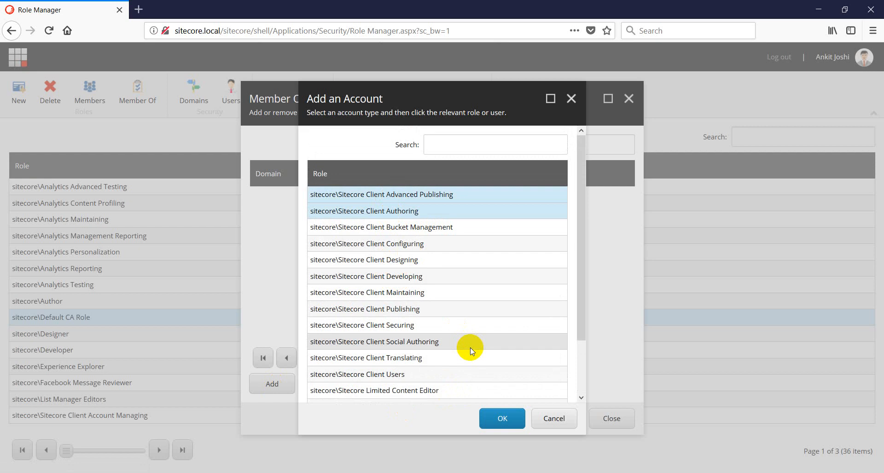
pyautogui.keyDown('ctrl'); pyautogui.click(402, 262); pyautogui.keyUp('ctrl')
pyautogui.click(502, 419)
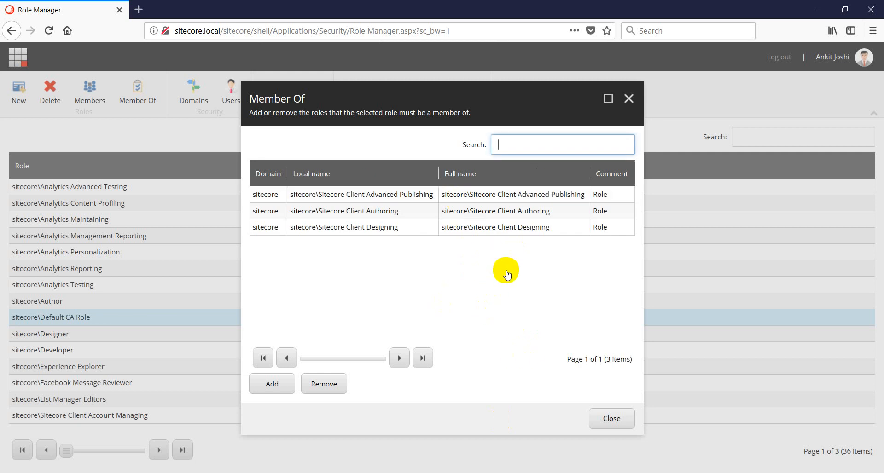
pyautogui.click(606, 418)
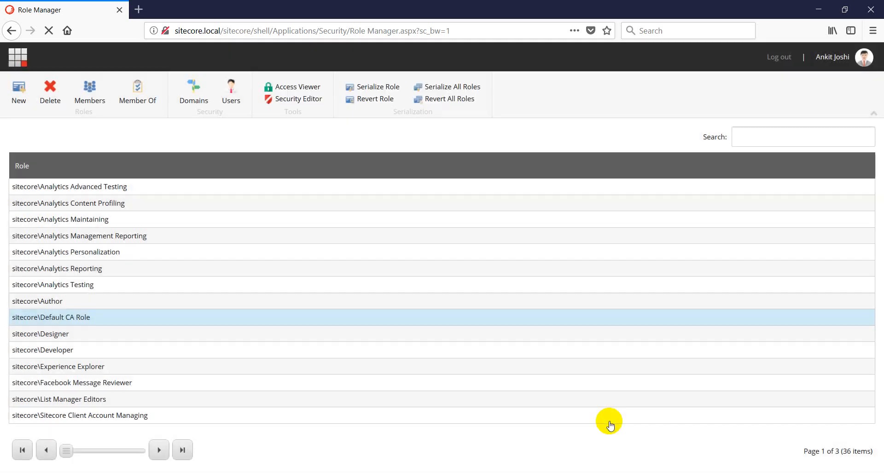
pyautogui.click(137, 90)
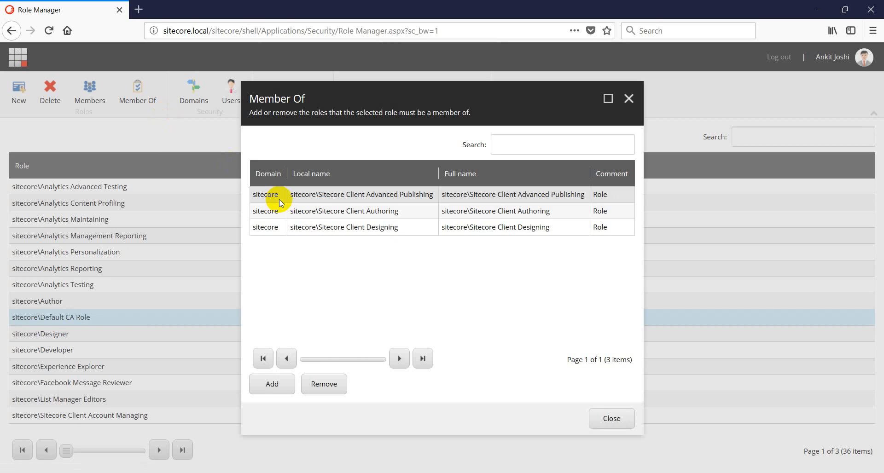
pyautogui.click(613, 419)
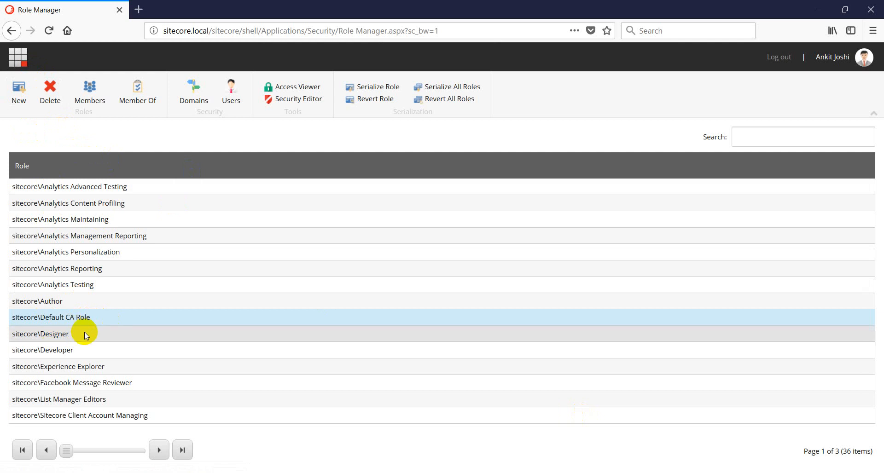
# From the Launchpad, open User Manager and start a new user in the sitecore domain
pyautogui.click(16, 65)
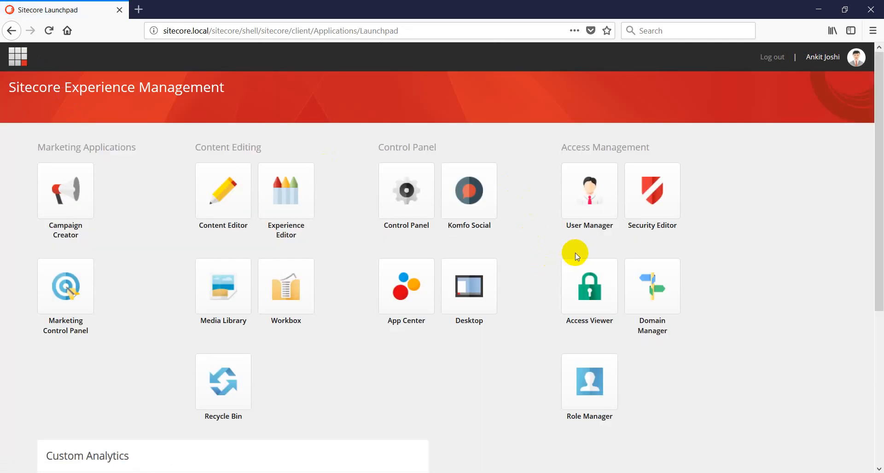
pyautogui.click(591, 202)
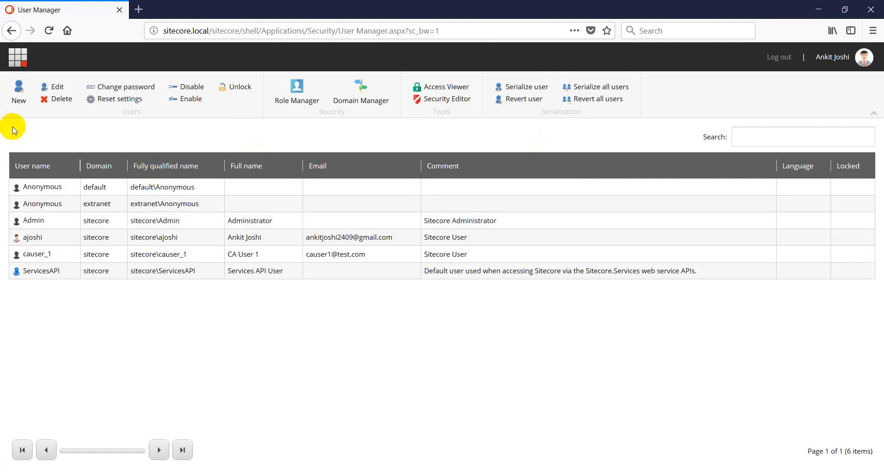
pyautogui.click(22, 93)
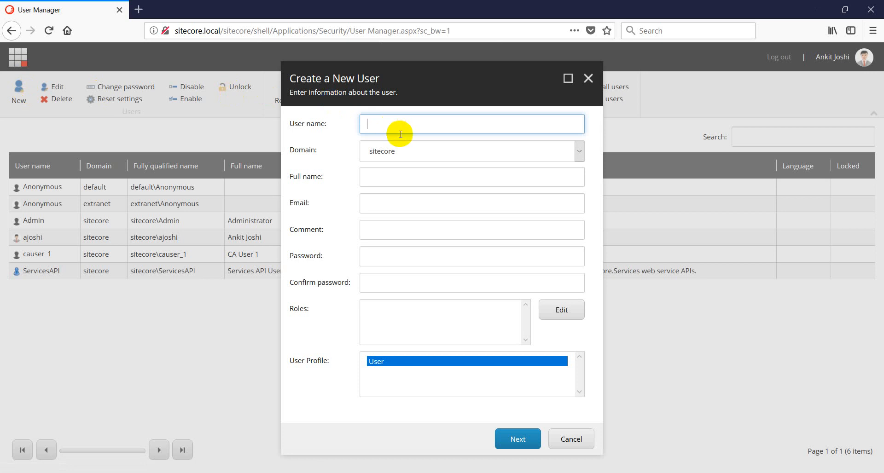
# Enter the new user's user name, full name and e-mail address
pyautogui.write('defaultca')
pyautogui.moveTo(404, 123); pyautogui.dragTo(356, 123)
pyautogui.click(388, 175)
pyautogui.write('Defau')
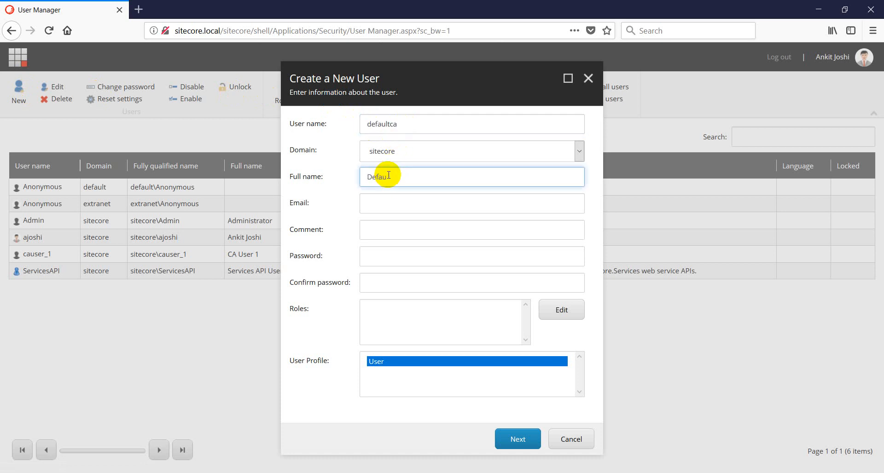
pyautogui.write('lt CA')
pyautogui.press('Tab')
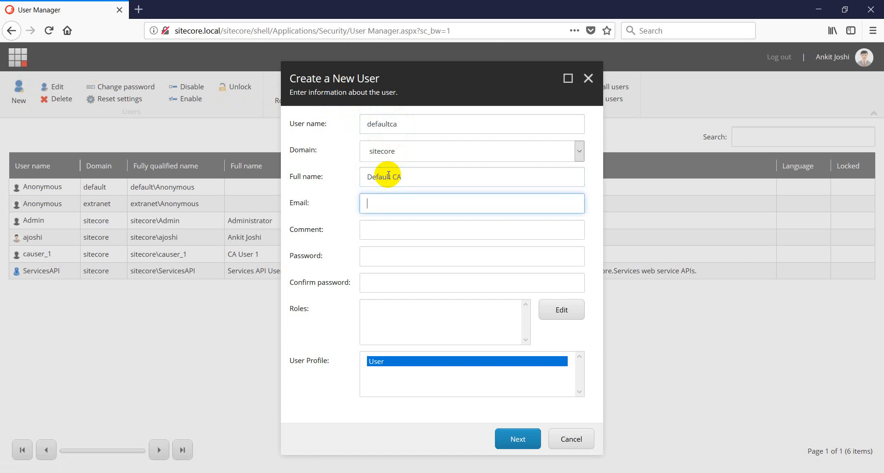
pyautogui.write('defaultca@test.com')
# Add the comment 'Sitecore User' and enter the password and its confirmation
pyautogui.press('Tab')
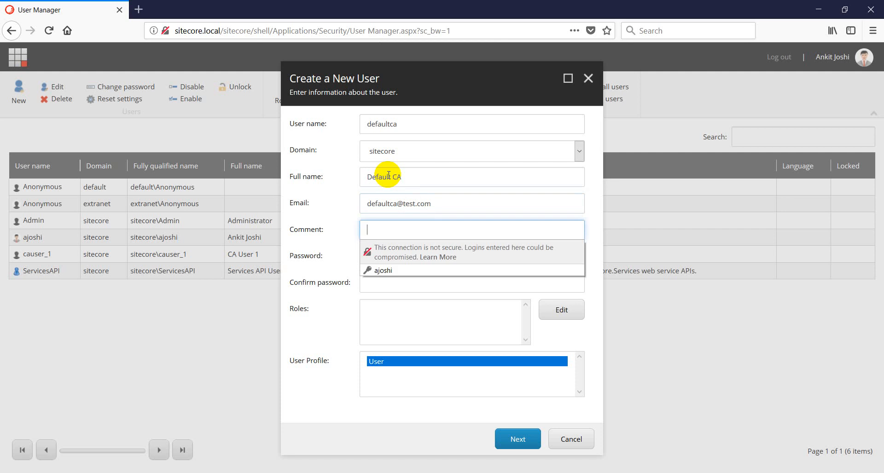
pyautogui.write('Sit')
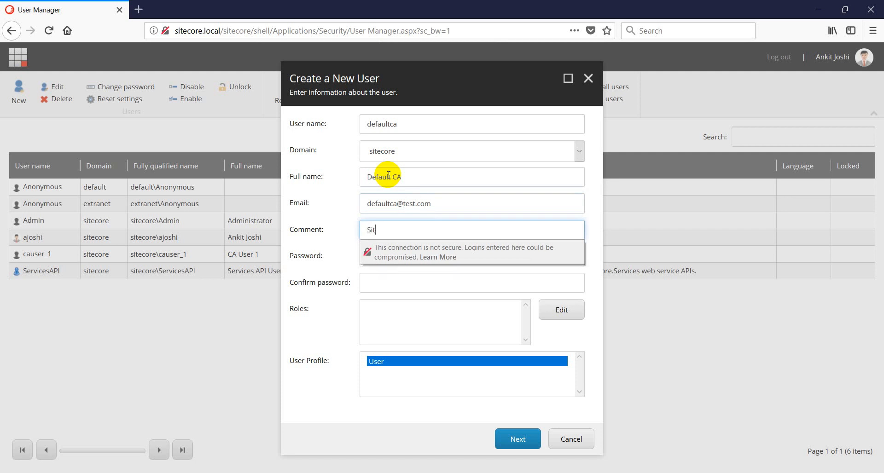
pyautogui.write('ecore User')
pyautogui.press('Tab')
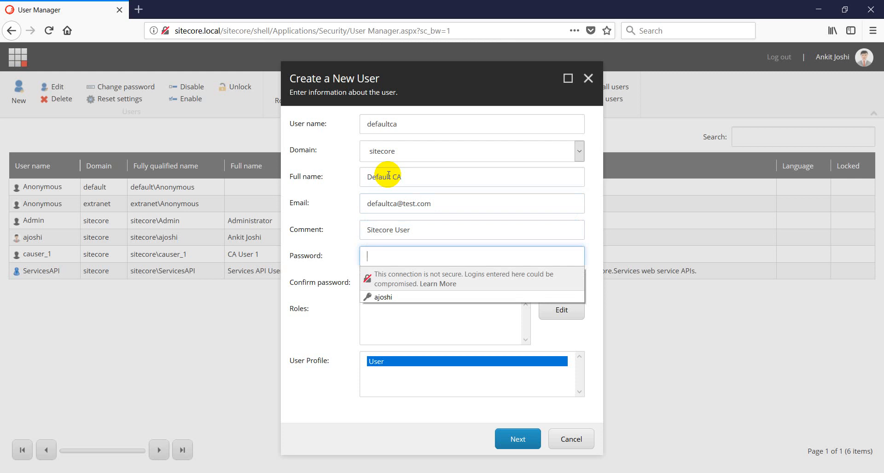
pyautogui.write('b')
pyautogui.press('Tab')
pyautogui.write('b')
pyautogui.press('Tab')
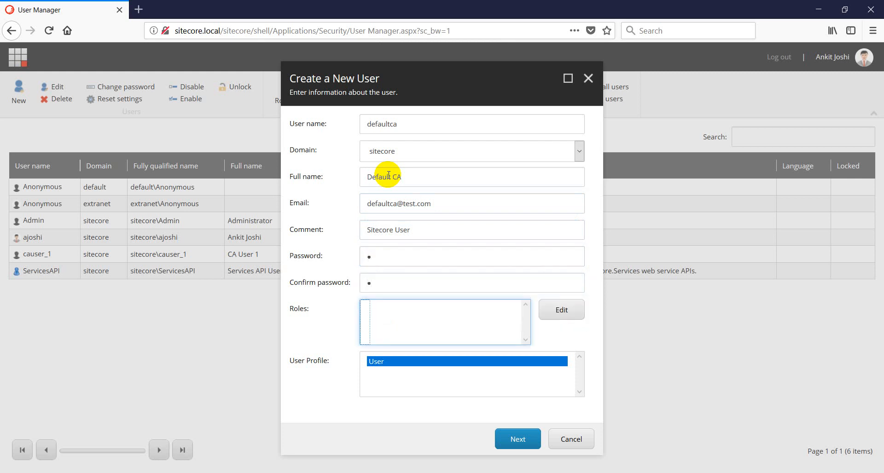
# Assign sitecore\Default CA Role to the new user
pyautogui.click(562, 312)
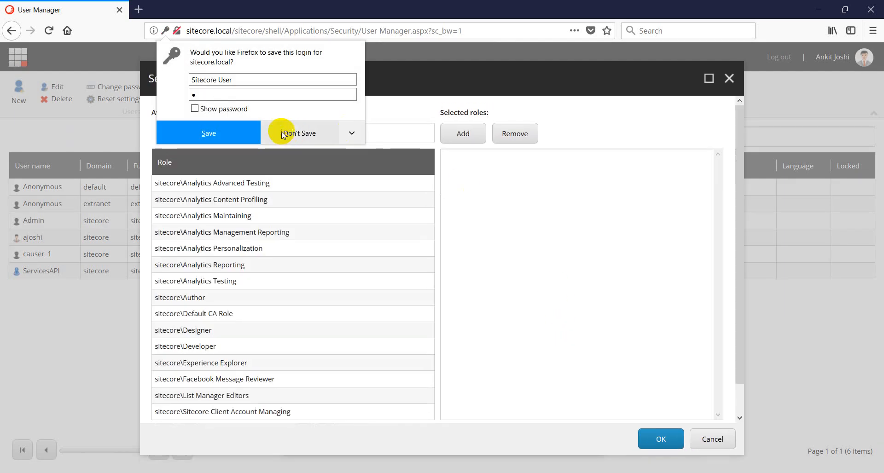
pyautogui.click(225, 133)
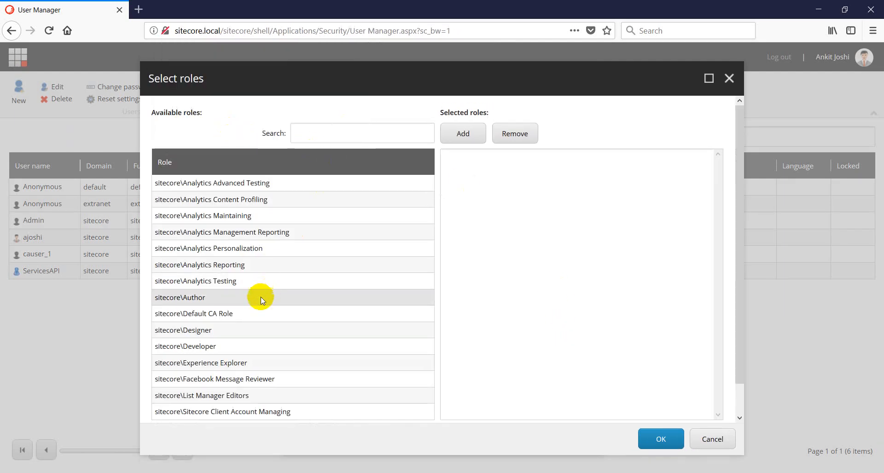
pyautogui.click(193, 318)
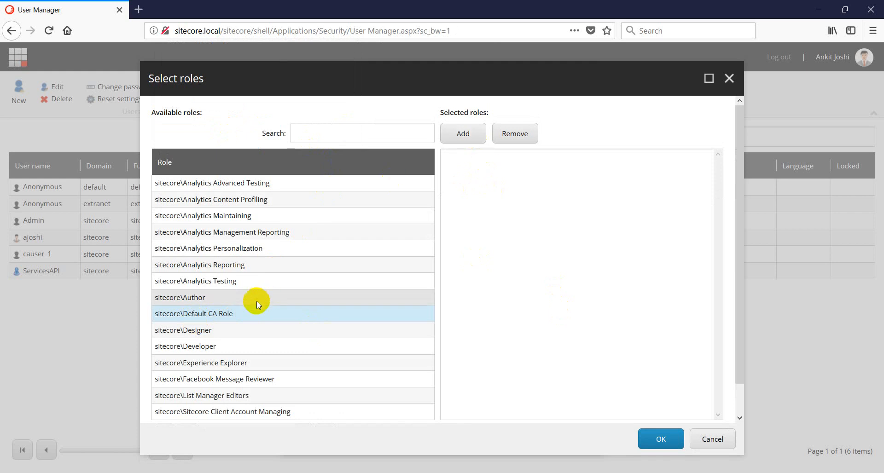
pyautogui.click(461, 135)
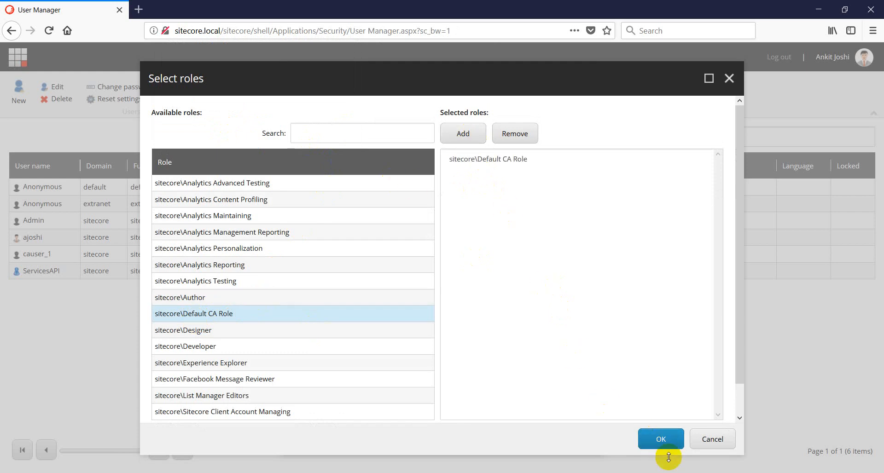
pyautogui.click(664, 440)
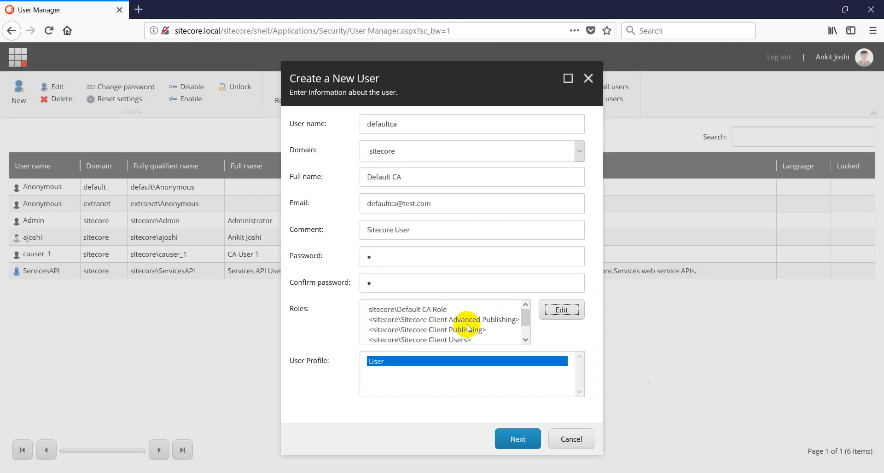
# Finish creating the user, close the confirmation and log out of the administrator session
pyautogui.scroll(-2, 459, 329)
pyautogui.scroll(2, 459, 329)
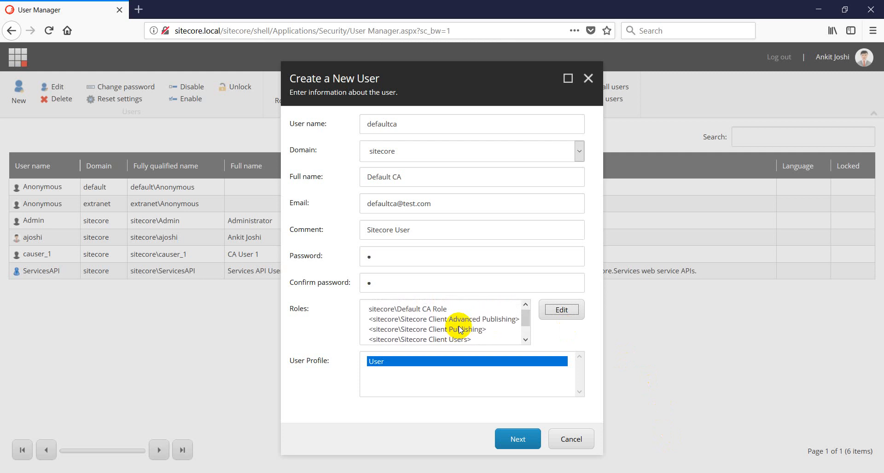
pyautogui.click(511, 440)
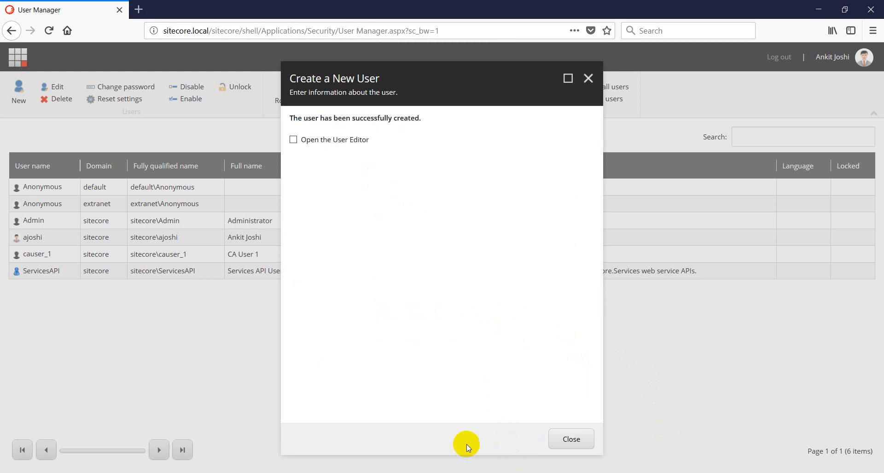
pyautogui.click(571, 441)
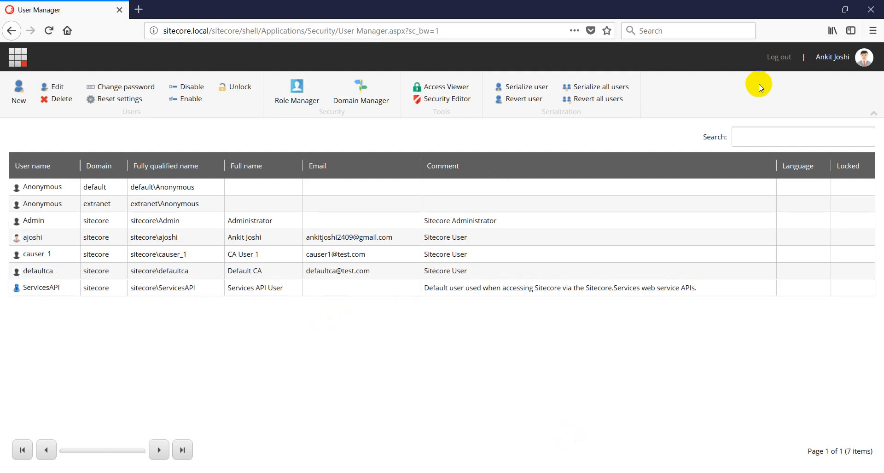
pyautogui.click(783, 59)
# Sign in as the new CA user with its password
pyautogui.click(783, 61)
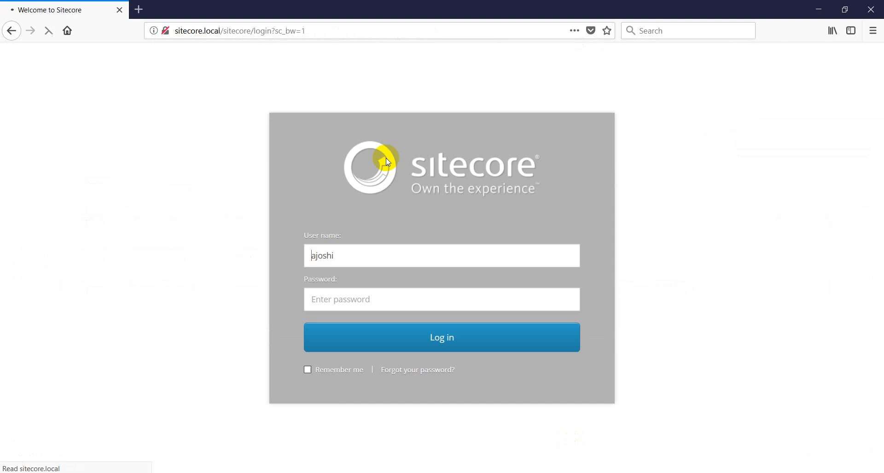
pyautogui.moveTo(372, 257); pyautogui.dragTo(290, 257)
pyautogui.write('defaultca')
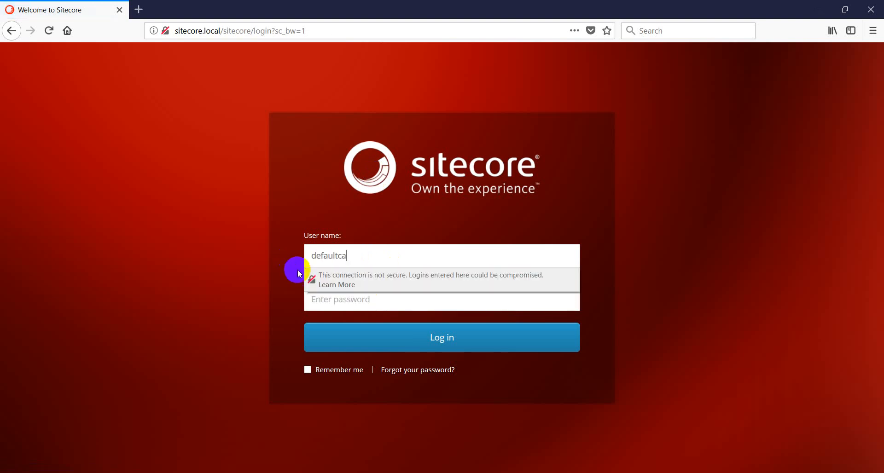
pyautogui.click(374, 304)
pyautogui.write('b')
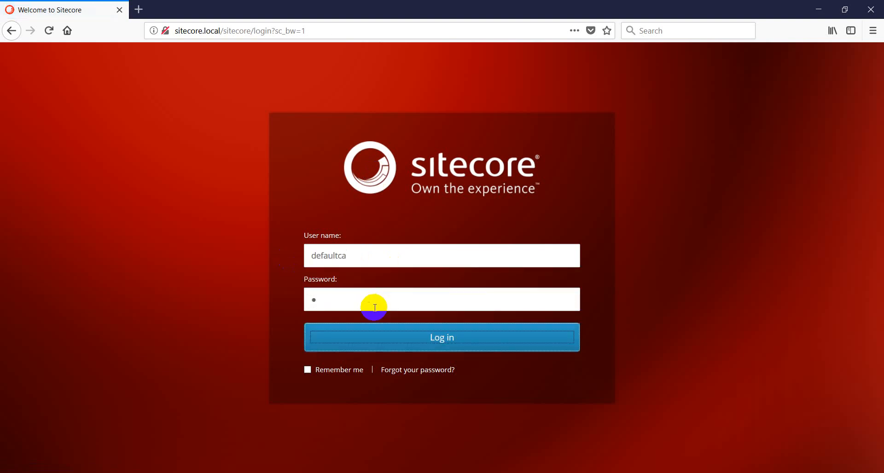
pyautogui.press('Return')
pyautogui.click(233, 138)
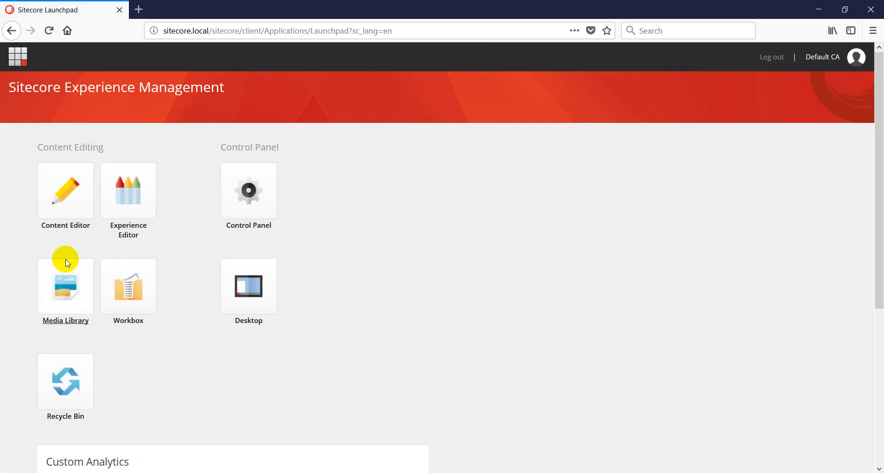
# Open the Content Editor and expand Site 1, Site 2 and both Home nodes
pyautogui.click(65, 204)
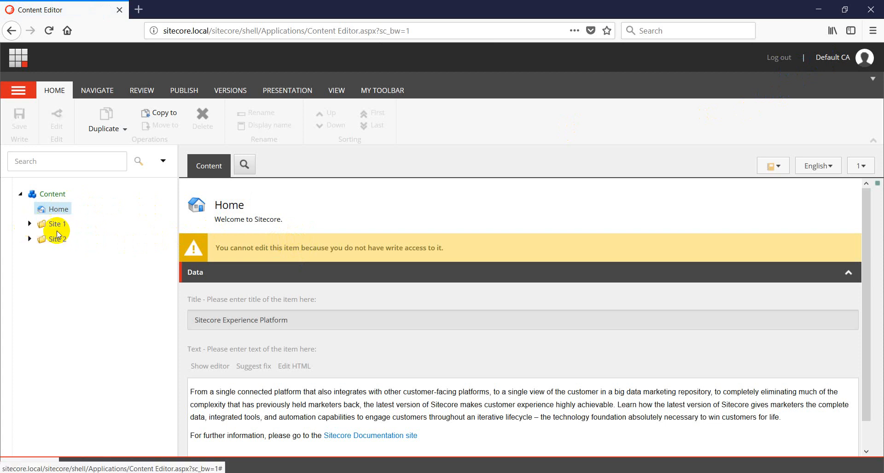
pyautogui.click(30, 223)
pyautogui.click(30, 254)
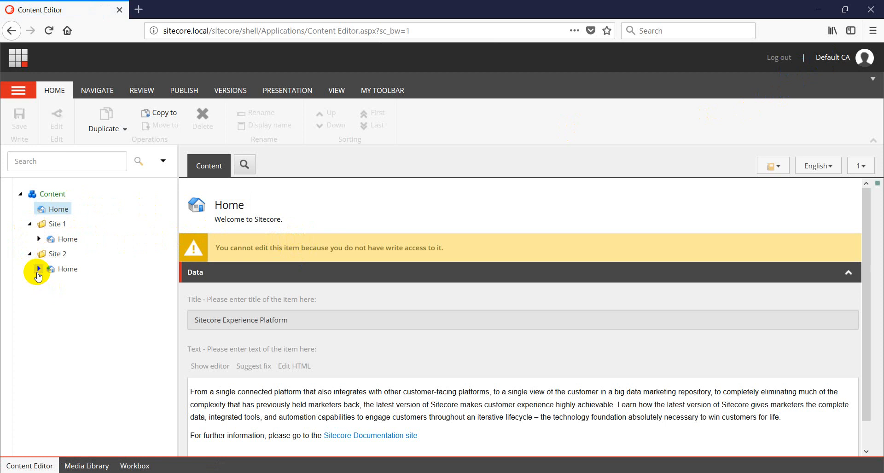
pyautogui.click(38, 268)
pyautogui.click(39, 239)
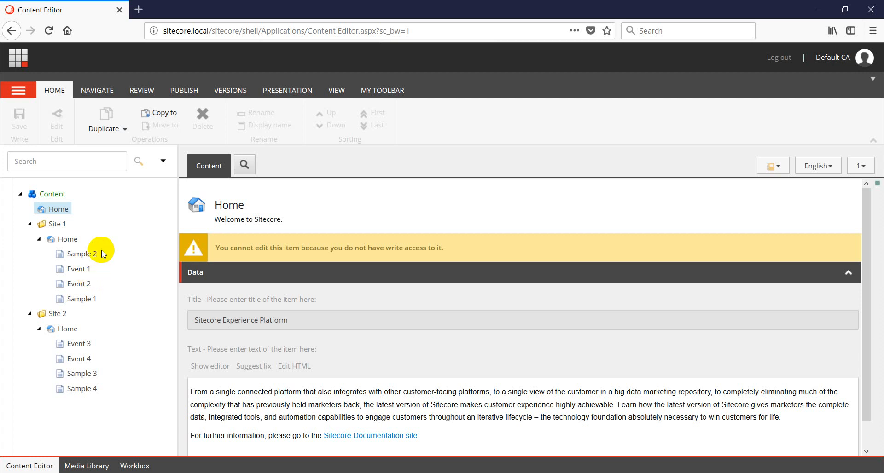
# Log out of the CA user and sign back in with the administrator account
pyautogui.click(779, 58)
pyautogui.click(335, 236)
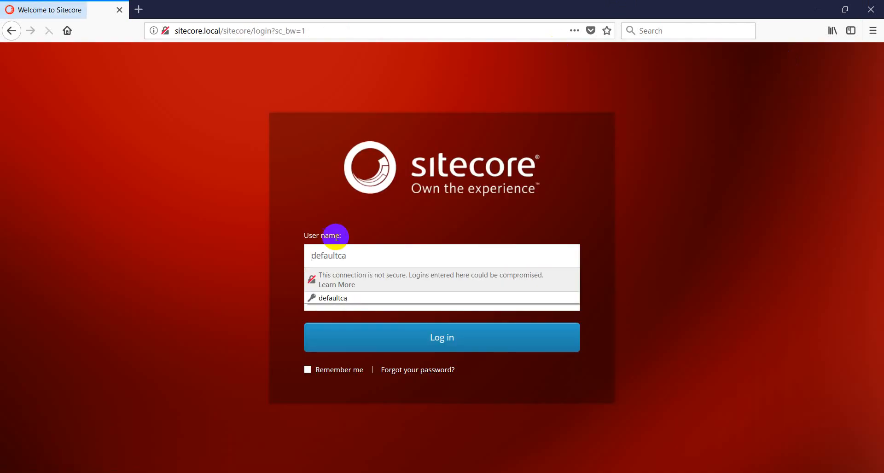
pyautogui.moveTo(355, 253); pyautogui.dragTo(286, 252)
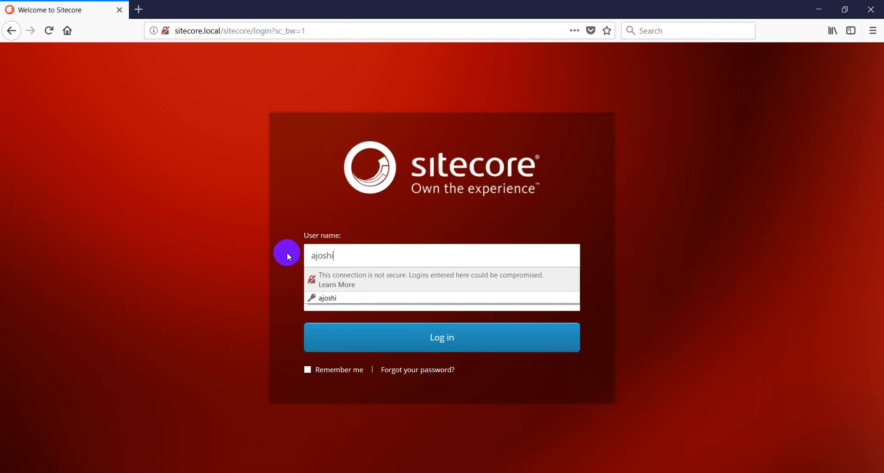
pyautogui.press('Tab')
pyautogui.press('Return')
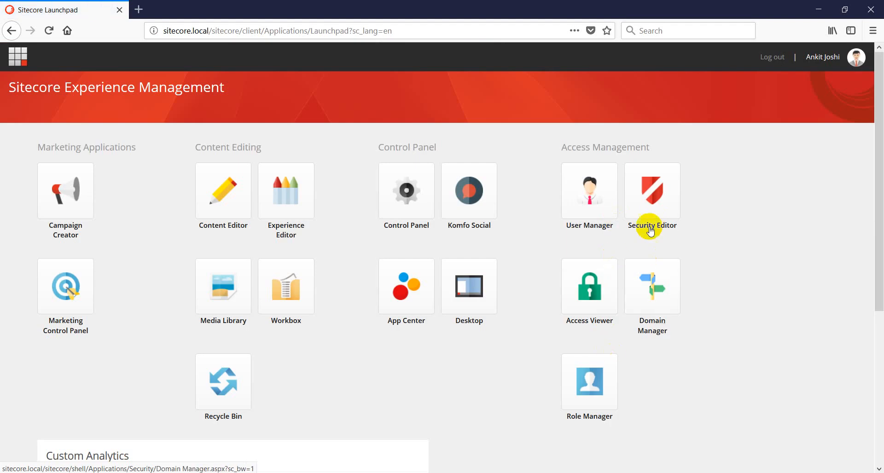
# Open the Security Editor with sitecore\Default CA Role as the account
pyautogui.click(653, 197)
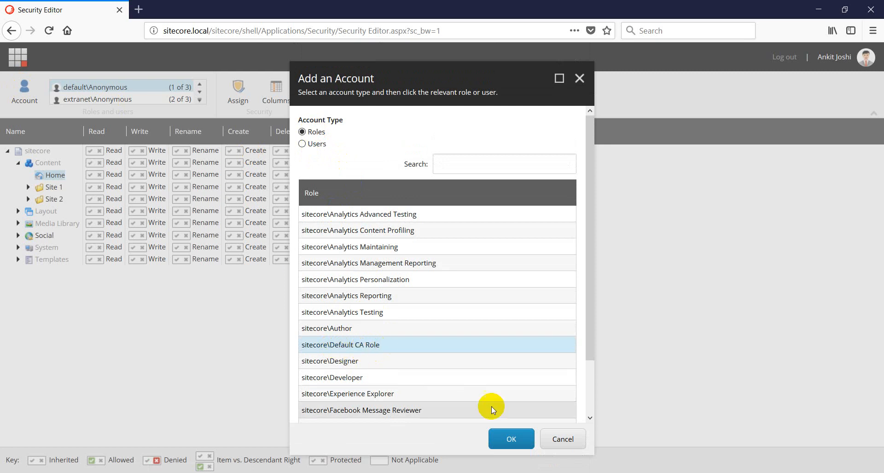
pyautogui.click(351, 346)
pyautogui.click(510, 438)
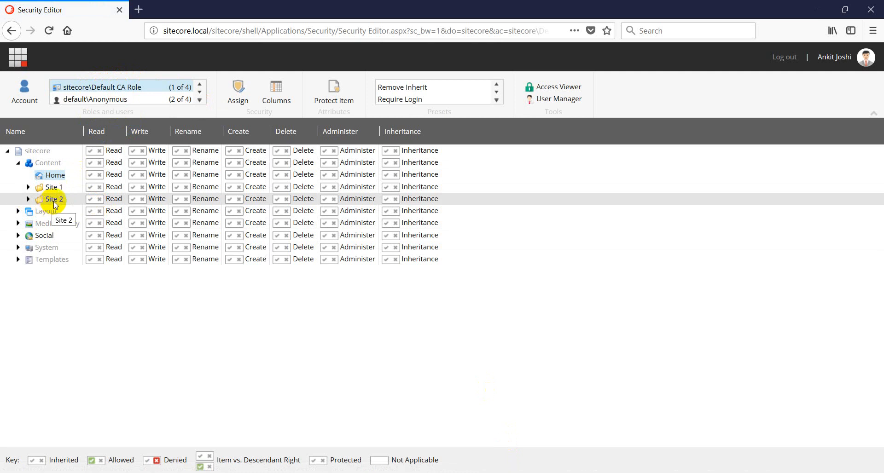
# For the Default CA Role, set Site 2's Read and Inheritance rights to Denied
pyautogui.click(100, 200)
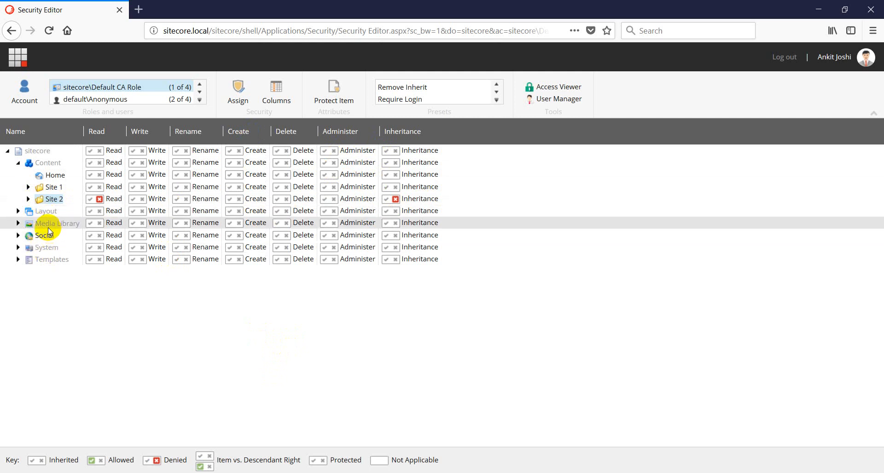
pyautogui.click(59, 198)
pyautogui.click(18, 223)
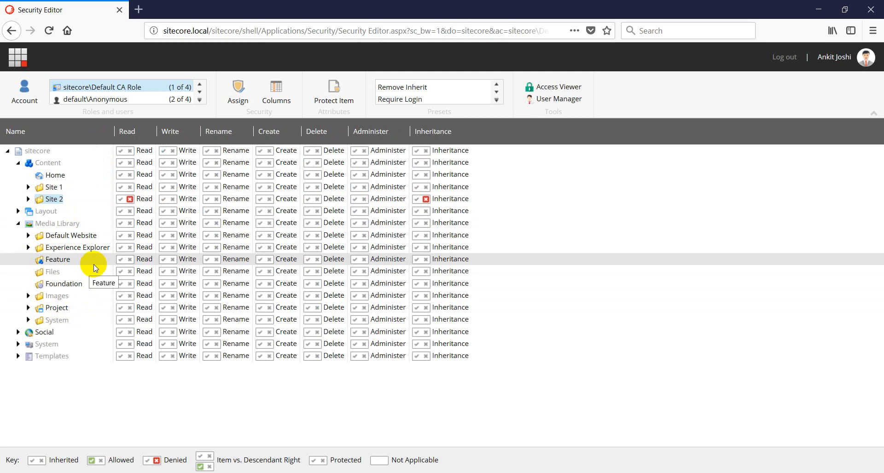
pyautogui.click(18, 223)
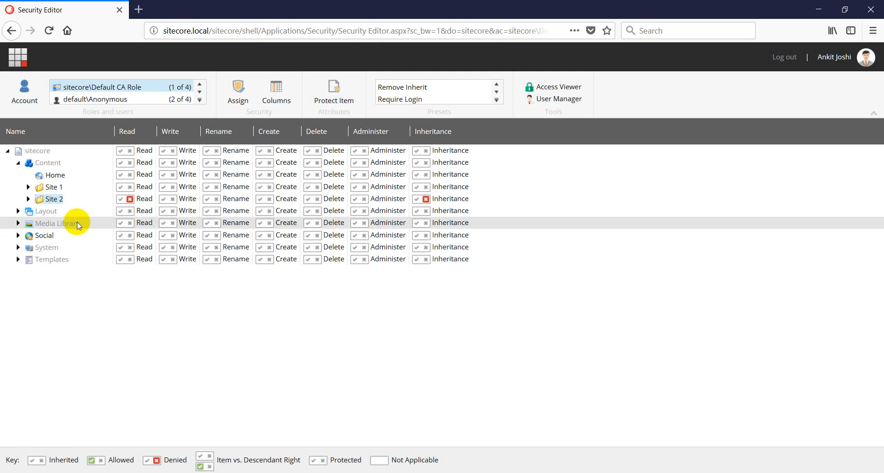
pyautogui.click(128, 86)
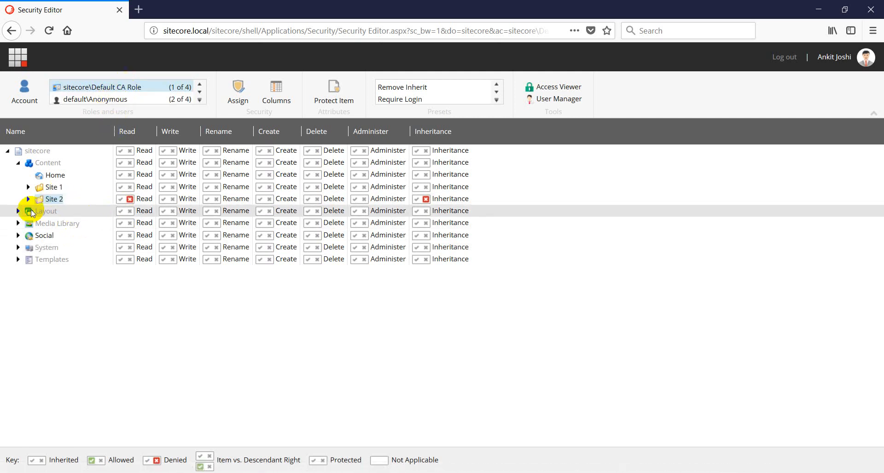
pyautogui.click(130, 199)
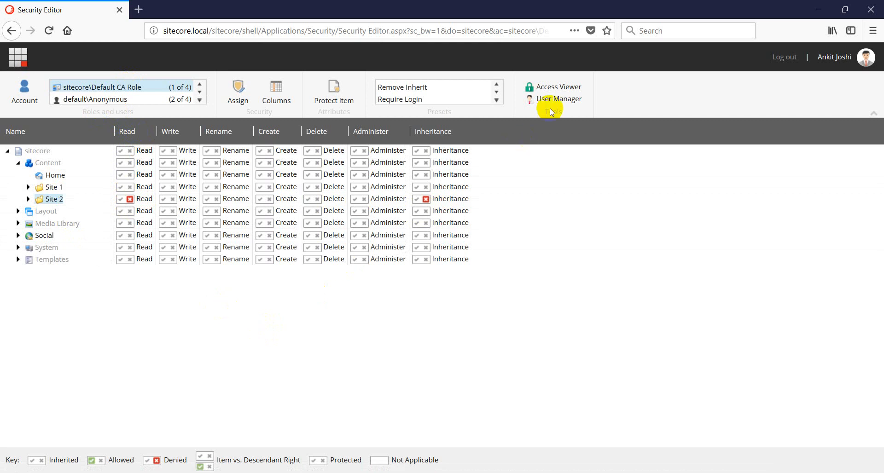
pyautogui.click(556, 85)
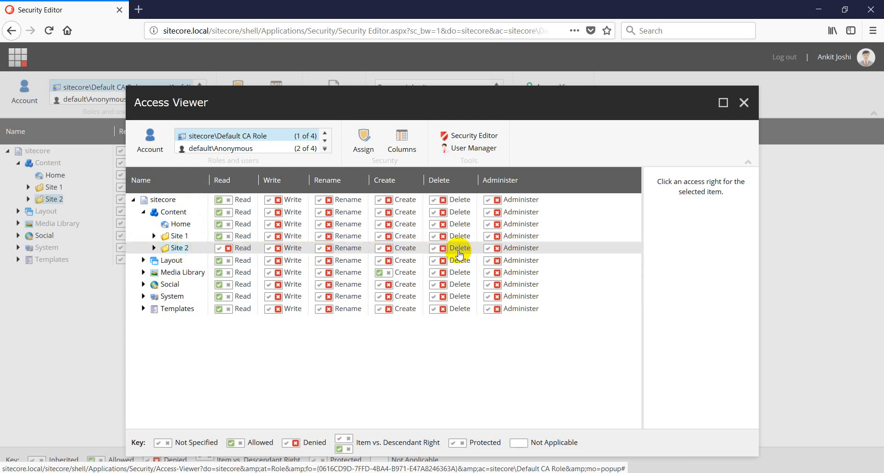
# In the Access Viewer, expand Site 2 > Home to confirm Event 3, Event 4, Sample 3 and Sample 4 are read-denied
pyautogui.click(154, 248)
pyautogui.click(165, 260)
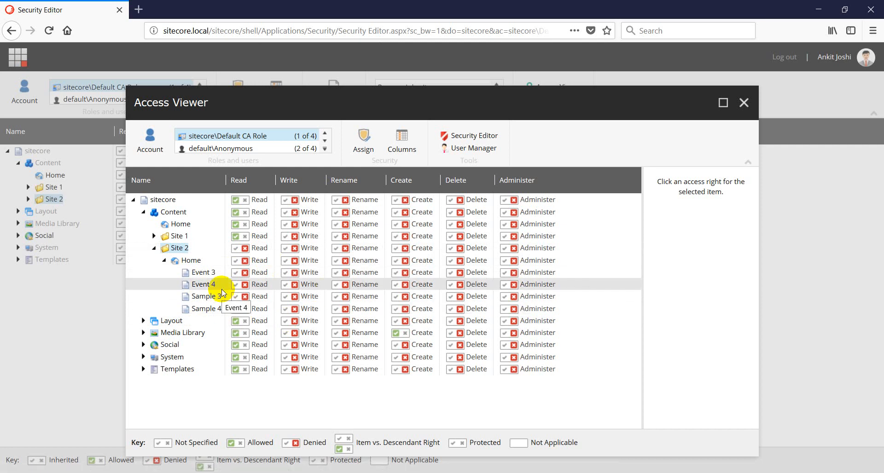
pyautogui.click(746, 106)
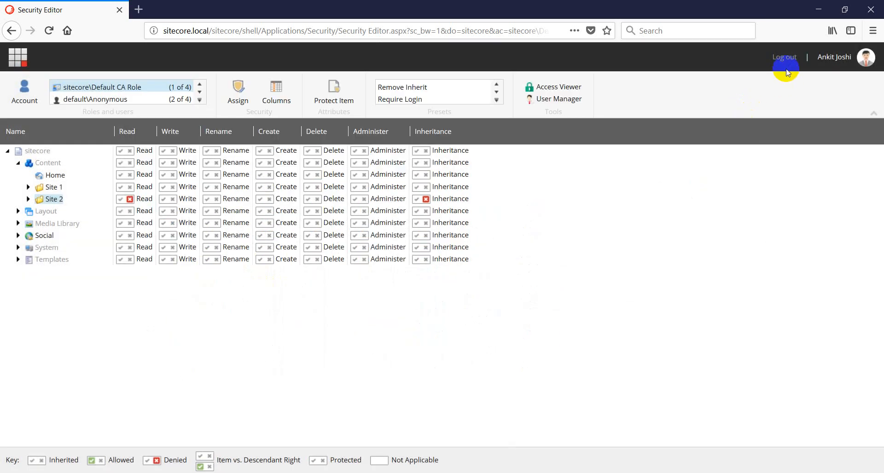
# Log out and sign back in as the defaultca user with its password
pyautogui.click(783, 58)
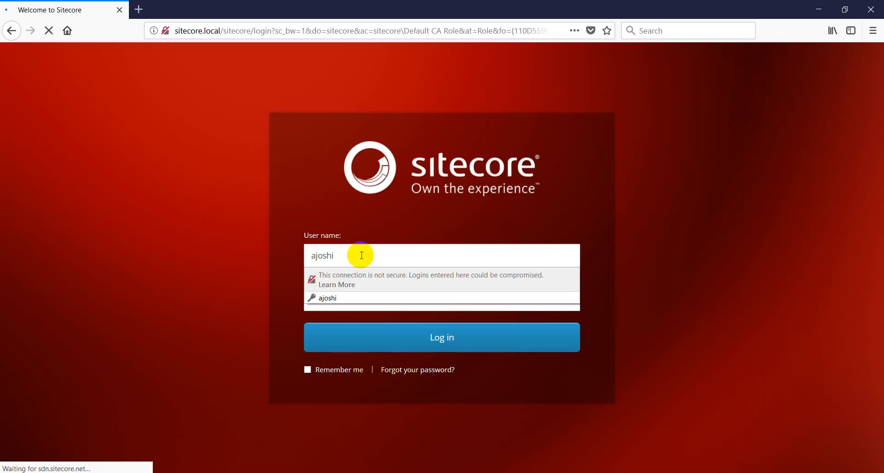
pyautogui.moveTo(362, 254); pyautogui.dragTo(290, 265)
pyautogui.write('defa')
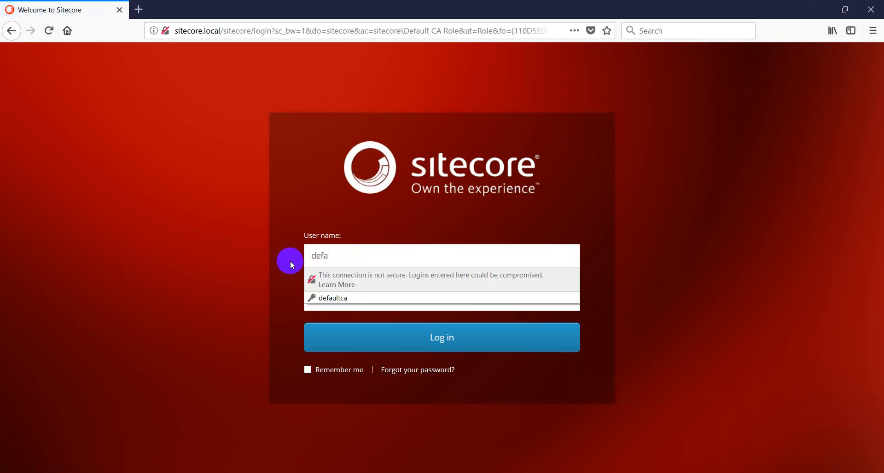
pyautogui.write('ultca')
pyautogui.press('Tab')
pyautogui.write('b')
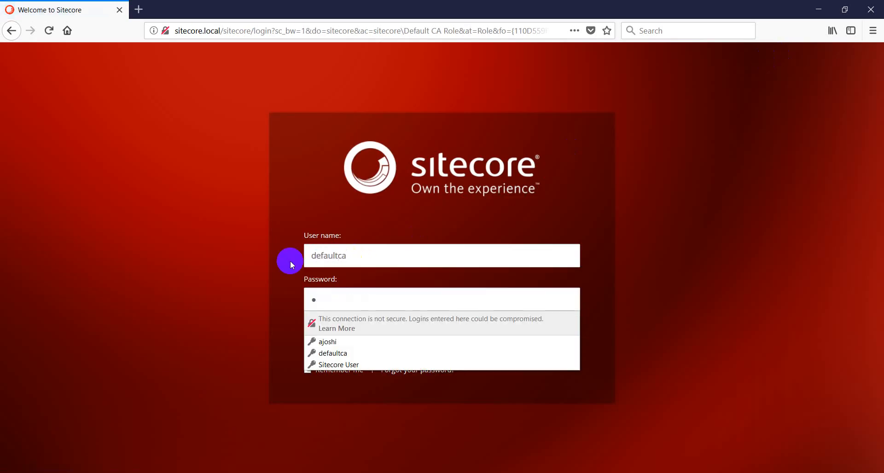
pyautogui.press('Return')
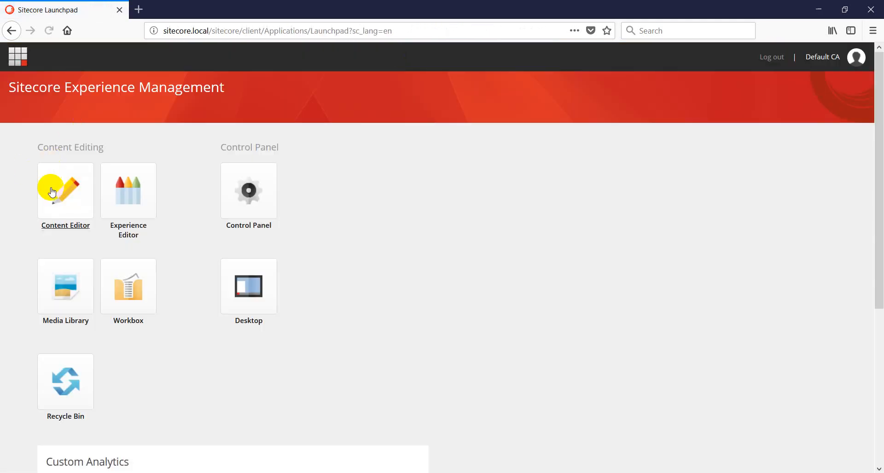
# In Content Editor, open Site 1 > Home > Sample 2, then log out
pyautogui.click(51, 200)
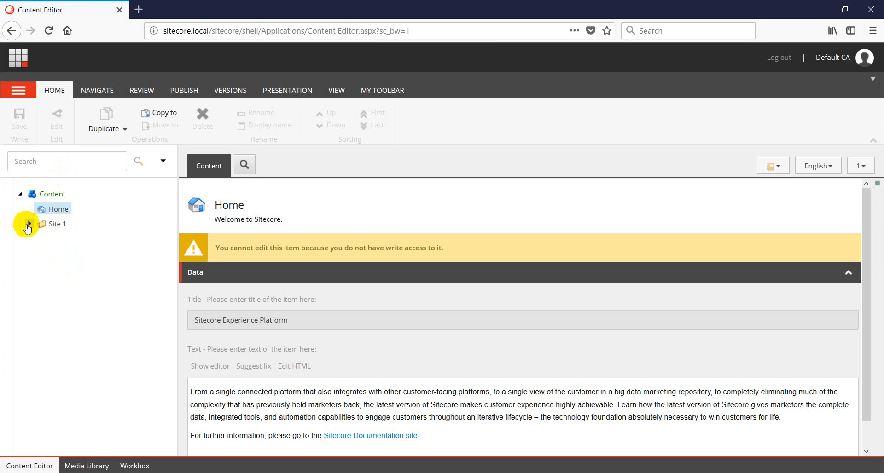
pyautogui.click(28, 224)
pyautogui.click(39, 239)
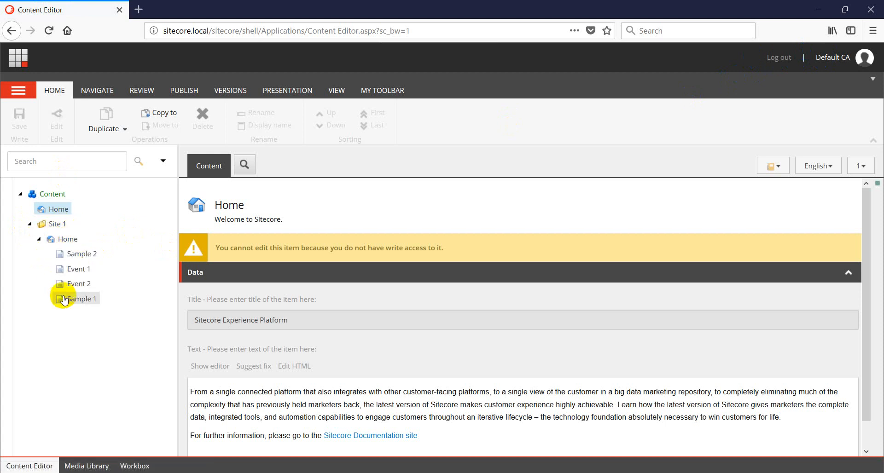
pyautogui.click(75, 254)
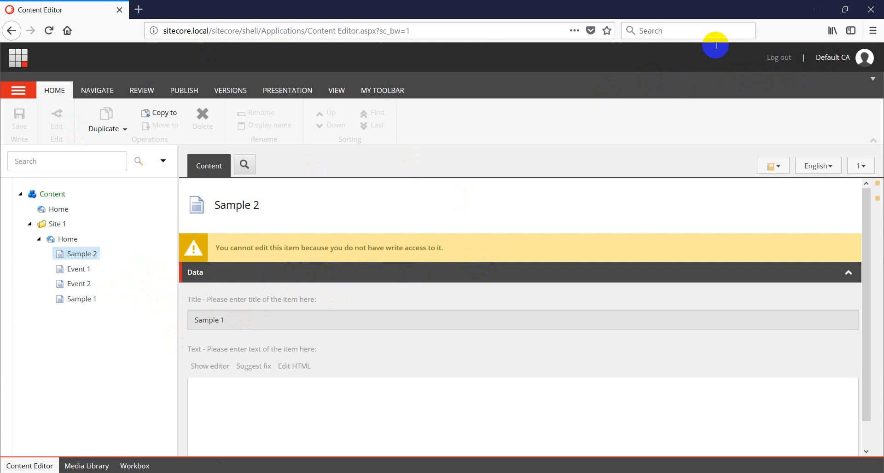
pyautogui.click(778, 59)
# Sign in as the administrator and expand Site 1 > Home in the Security Editor
pyautogui.doubleClick(367, 259)
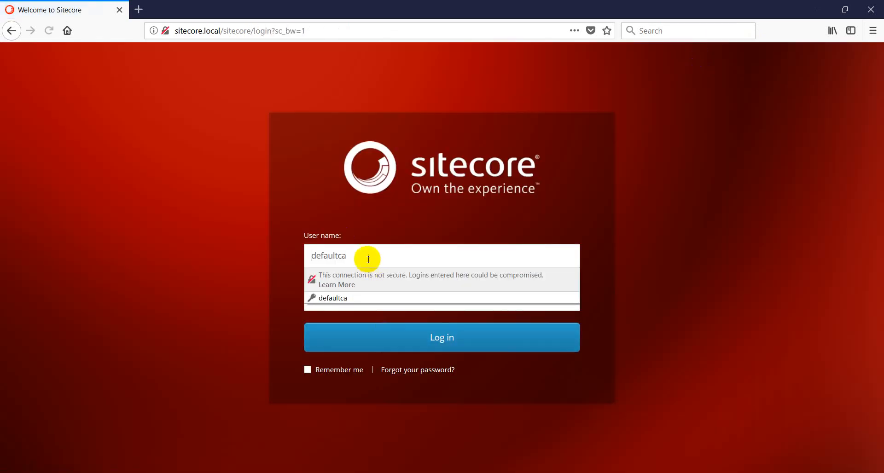
pyautogui.write('ajoshi')
pyautogui.press('Tab')
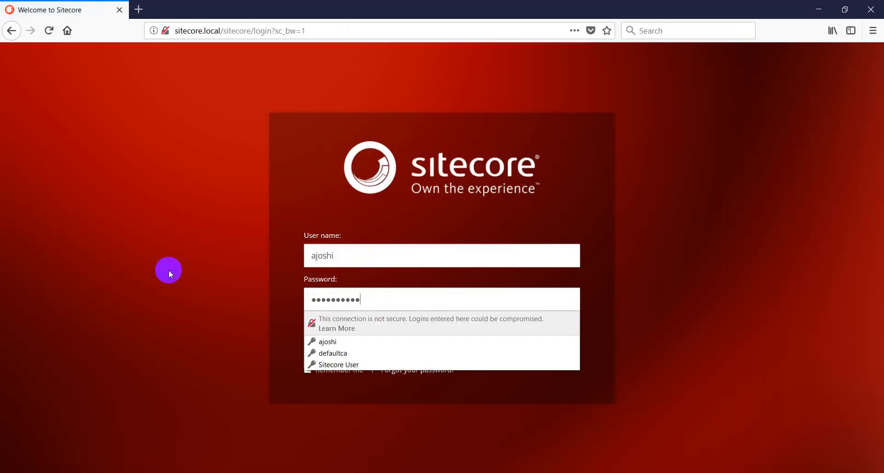
pyautogui.press('Return')
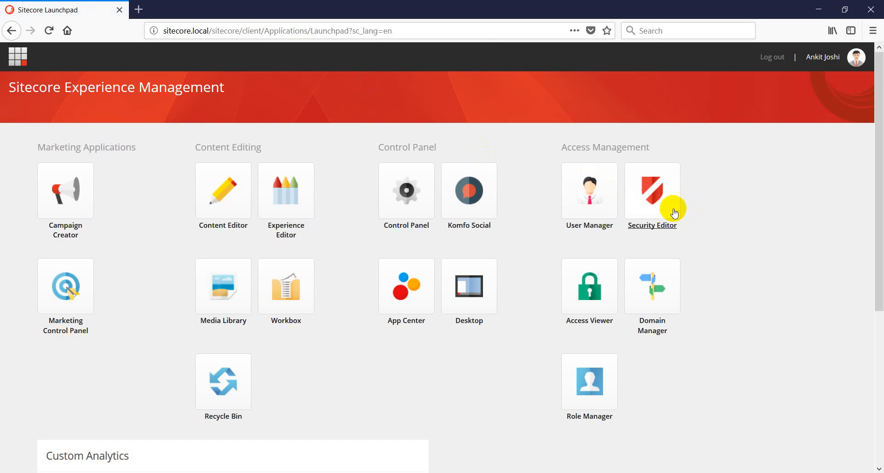
pyautogui.click(673, 209)
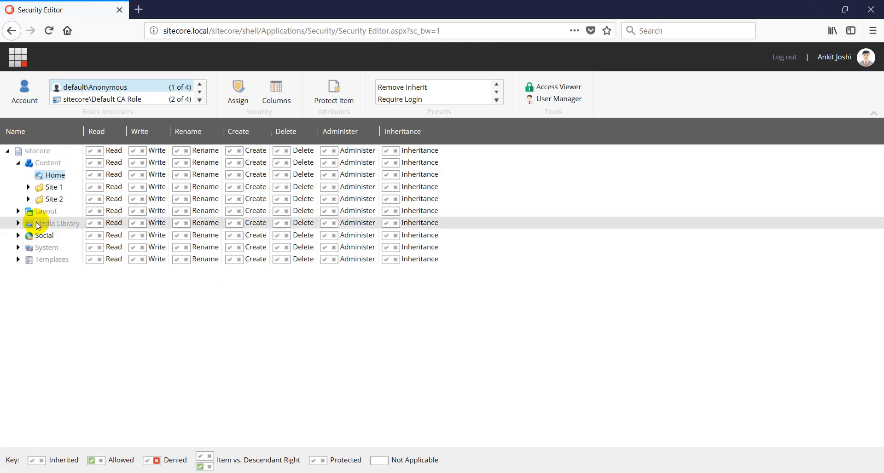
pyautogui.click(28, 187)
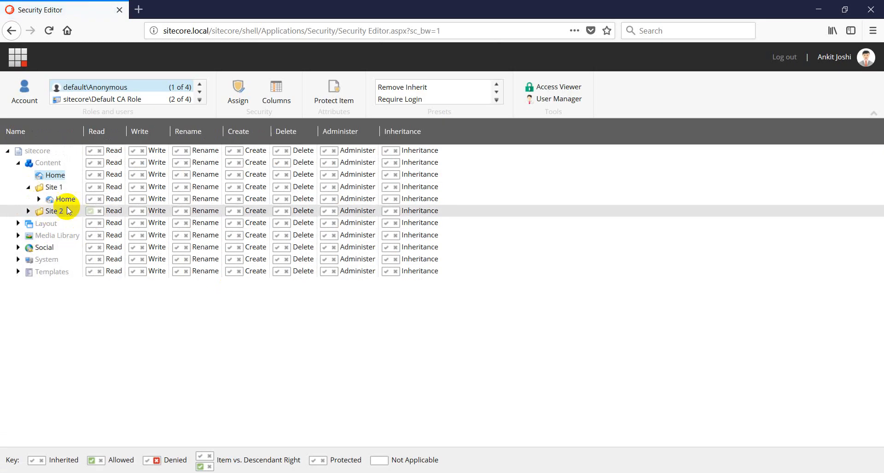
pyautogui.click(39, 198)
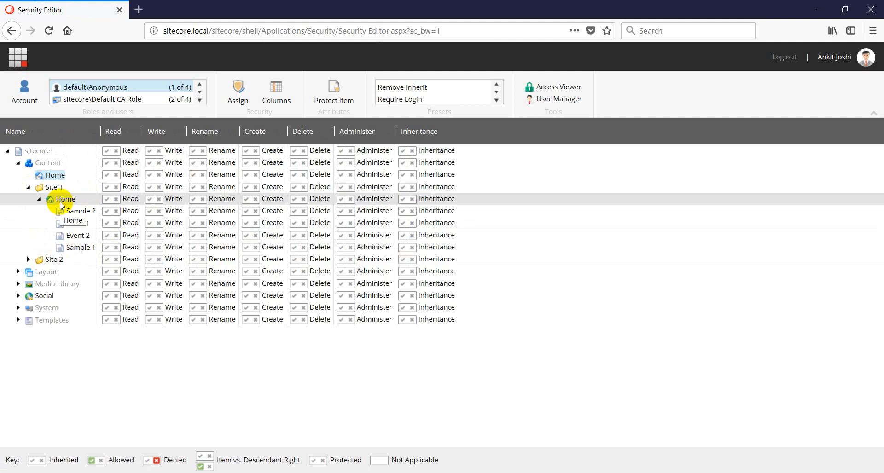
# Allow Read, Rename, Write, Create, Administer and Delete on Site 1's Home
pyautogui.click(106, 201)
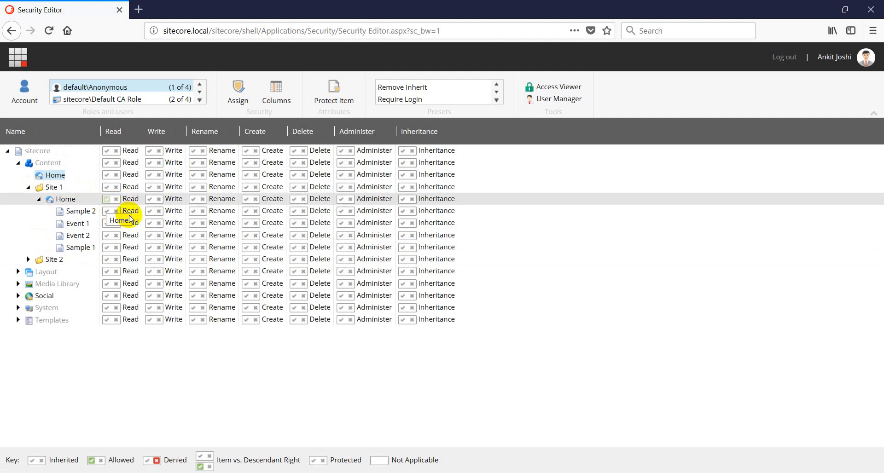
pyautogui.click(194, 202)
pyautogui.click(150, 202)
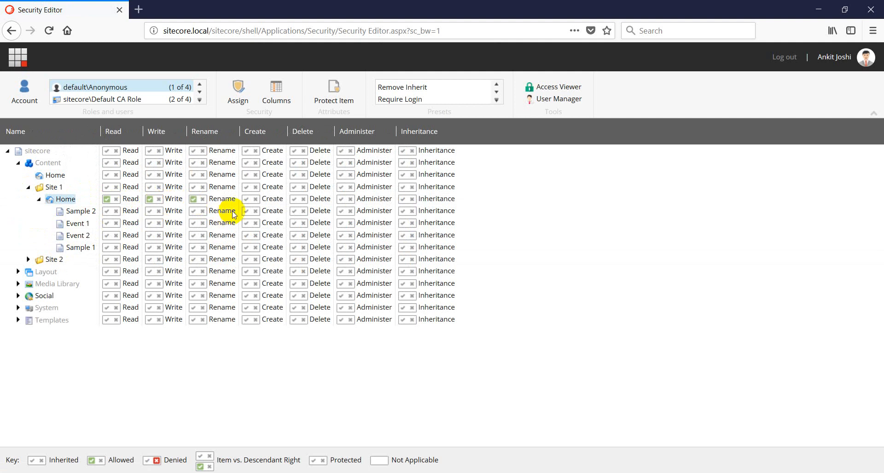
pyautogui.click(245, 201)
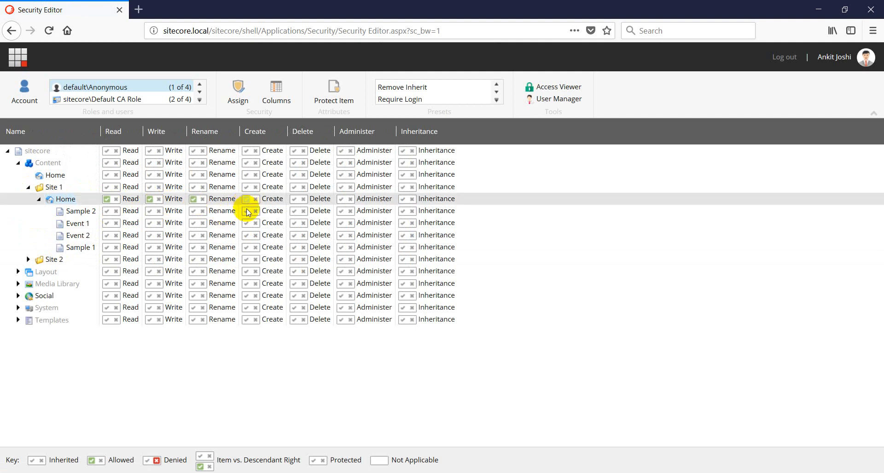
pyautogui.click(340, 201)
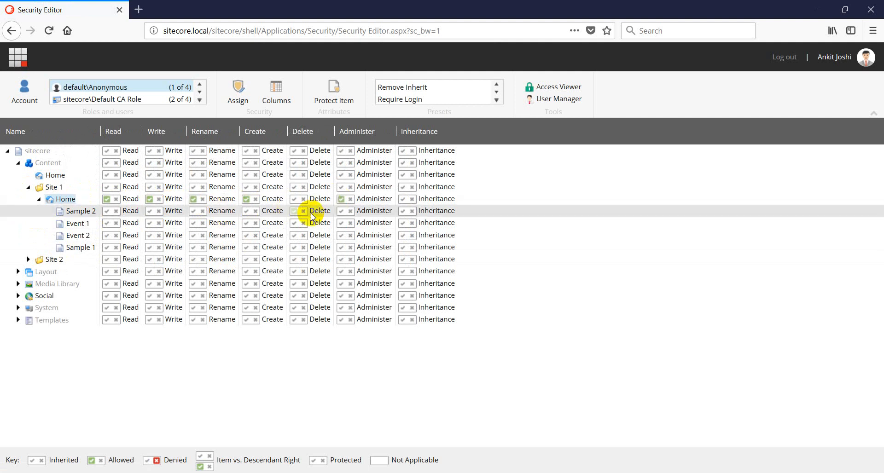
pyautogui.click(295, 201)
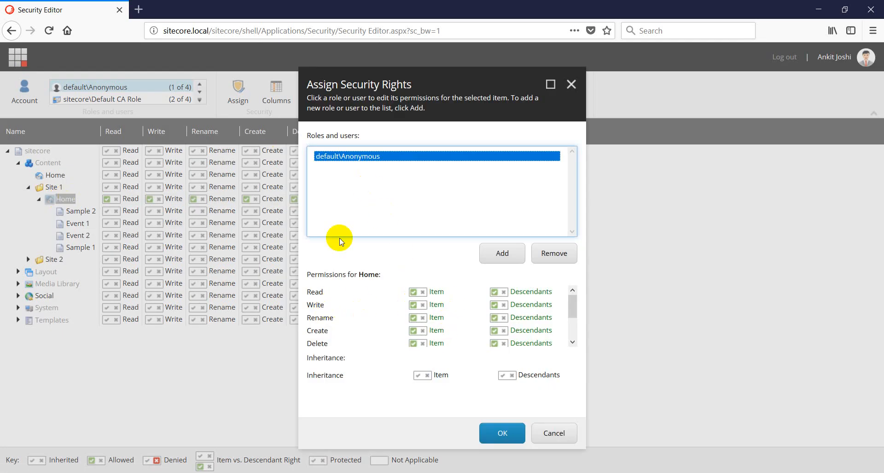
# Apply the Home rights, then return Home's Read, Rename, Create, Delete, Administer and Write to inherited
pyautogui.scroll(-3, 488, 339)
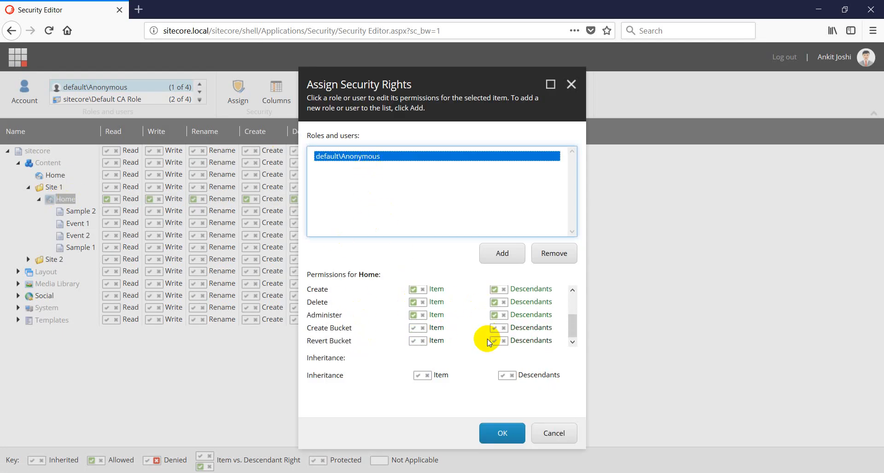
pyautogui.scroll(3, 502, 329)
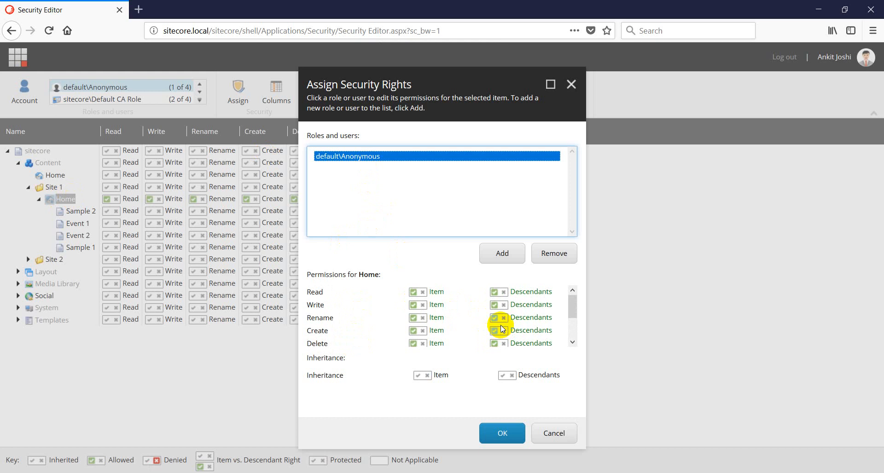
pyautogui.click(501, 434)
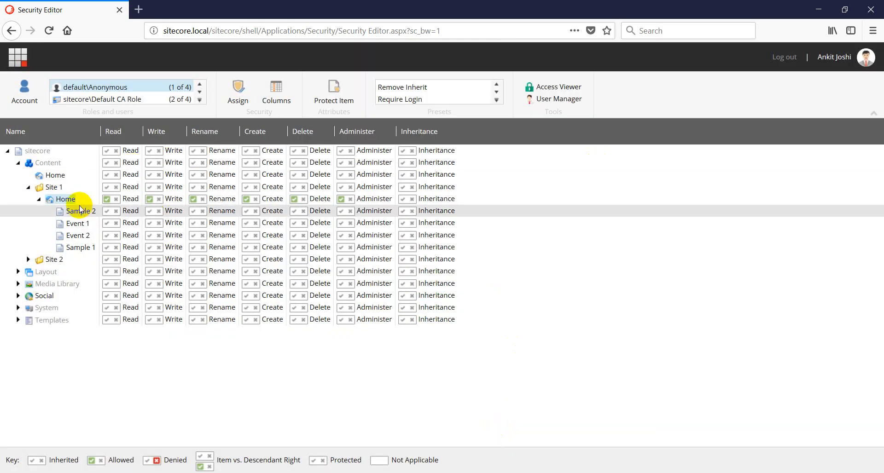
pyautogui.click(106, 201)
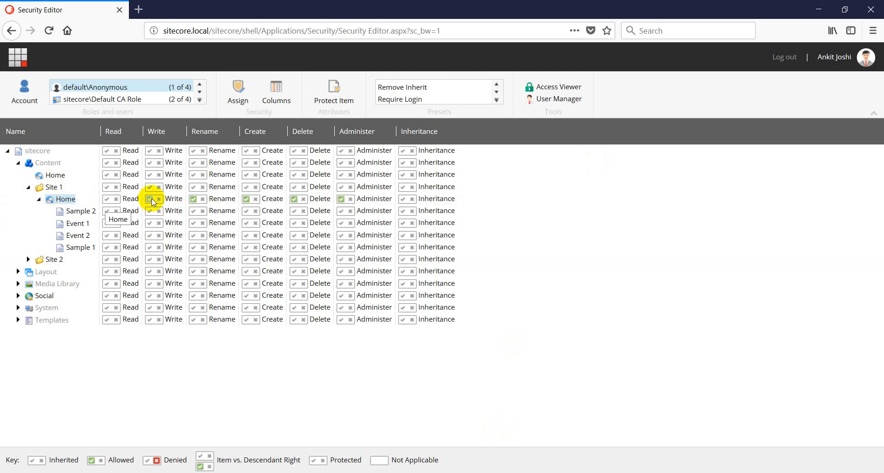
pyautogui.click(190, 201)
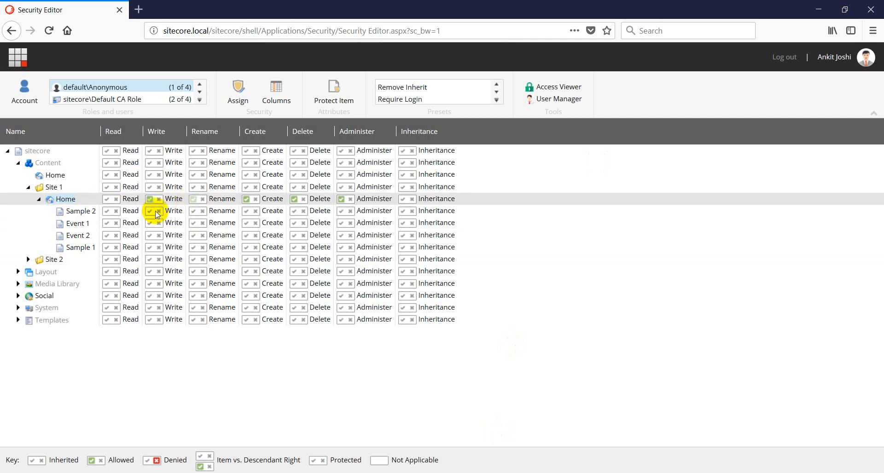
pyautogui.click(247, 202)
pyautogui.click(292, 200)
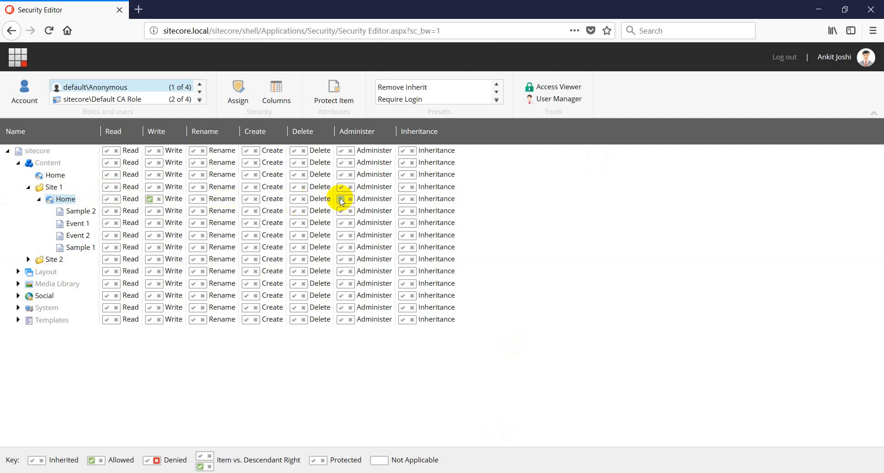
pyautogui.click(341, 199)
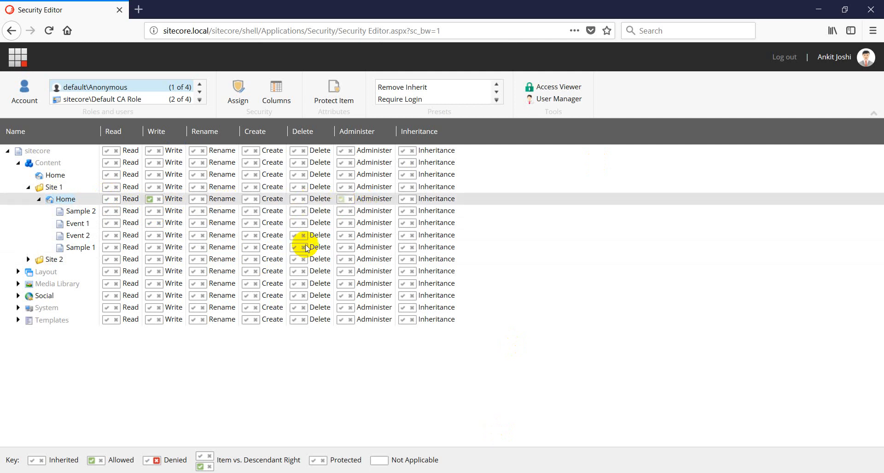
pyautogui.click(150, 199)
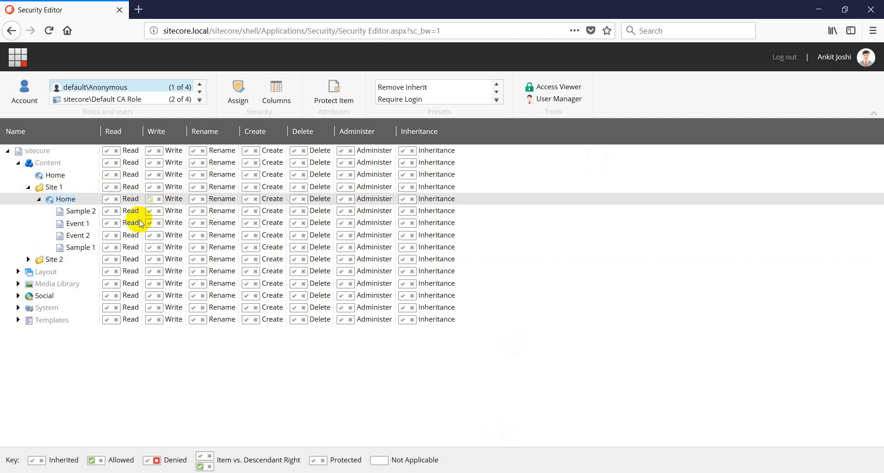
# Allow Read on Site 1 plus Write and Delete for the item and descendants, then log out
pyautogui.click(107, 189)
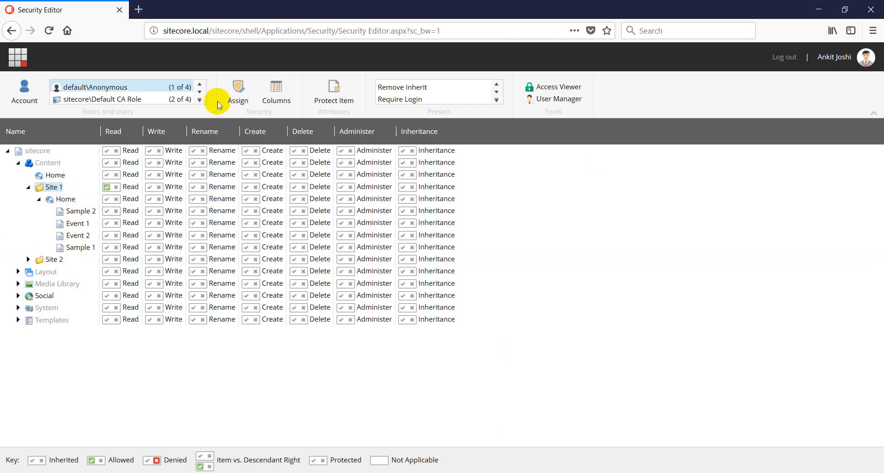
pyautogui.click(237, 95)
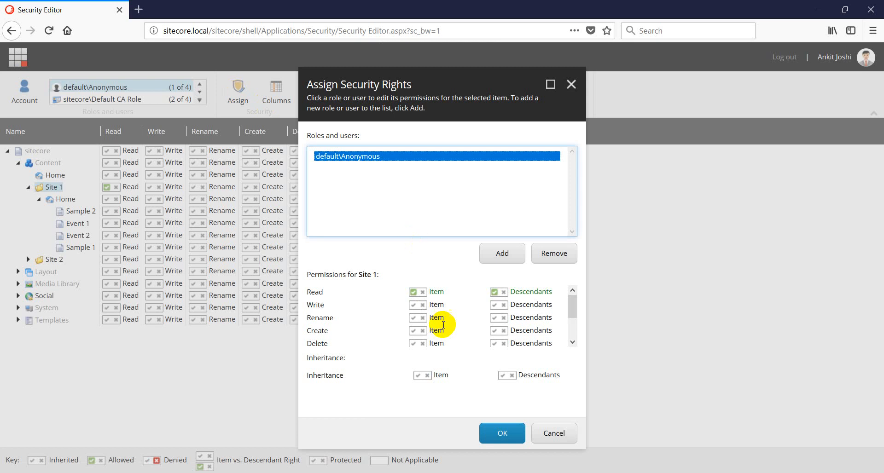
pyautogui.click(411, 310)
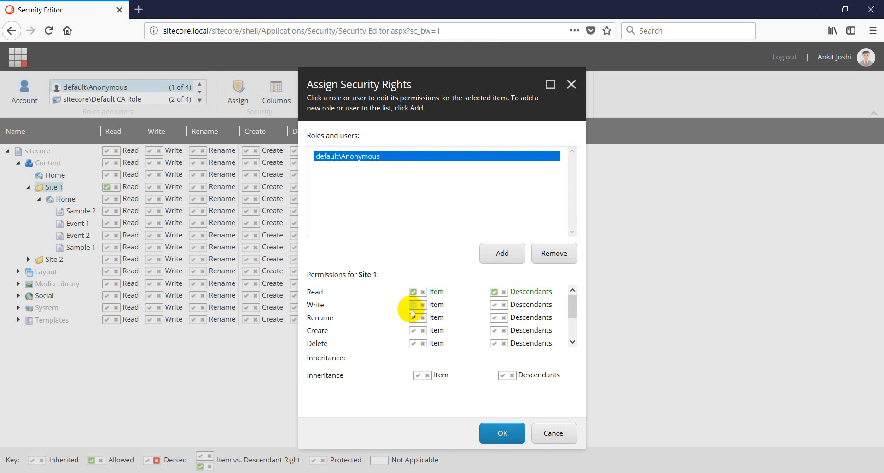
pyautogui.click(418, 344)
pyautogui.scroll(-2, 419, 343)
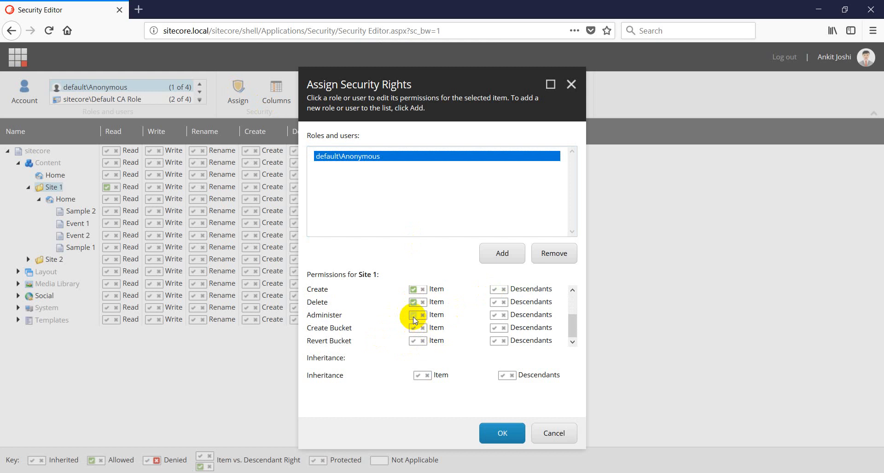
pyautogui.scroll(3, 495, 318)
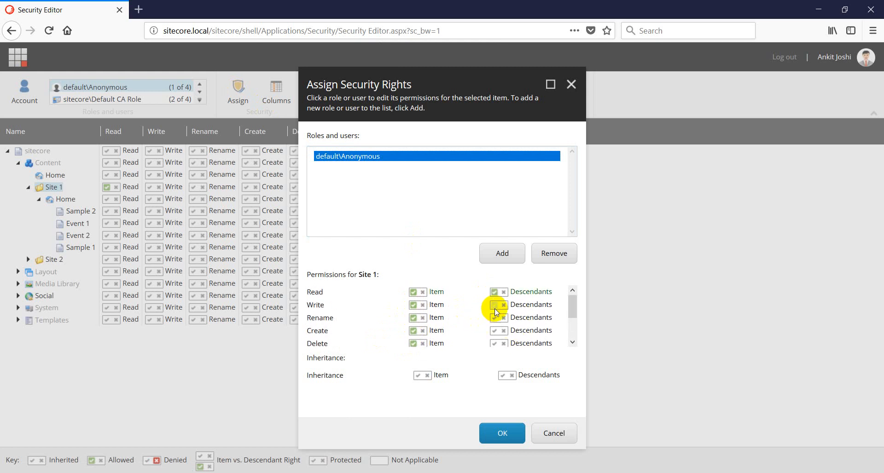
pyautogui.click(494, 346)
pyautogui.click(505, 433)
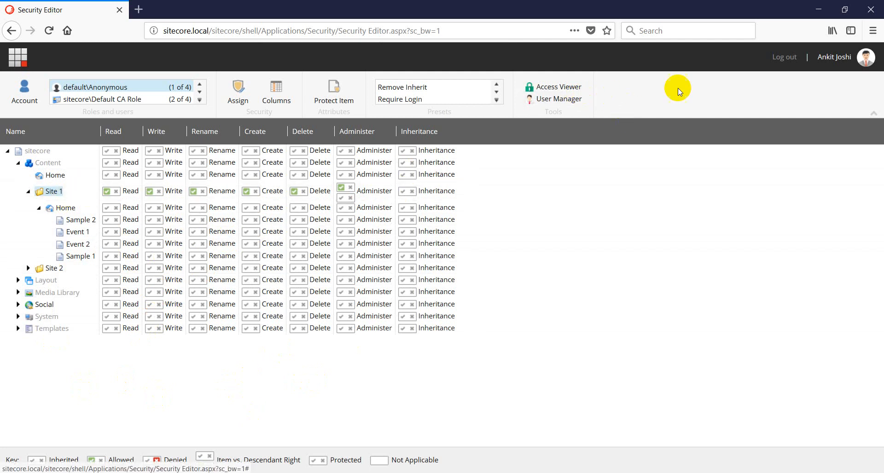
pyautogui.click(784, 57)
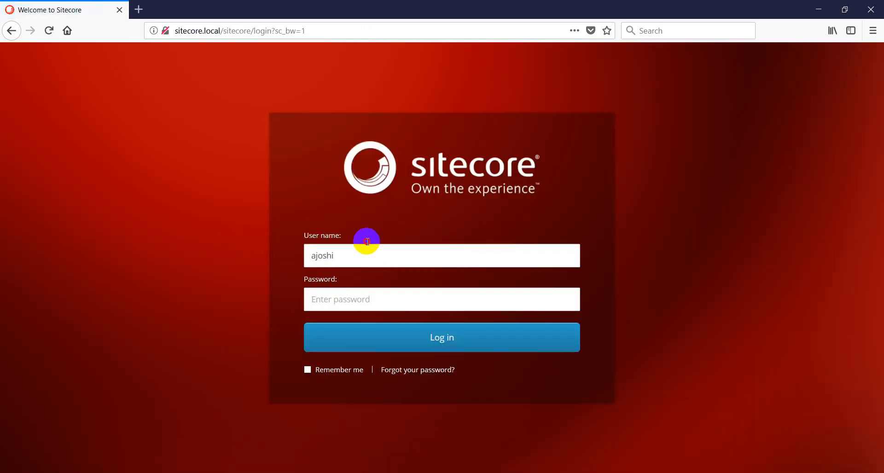
# Sign in as the Default CA user with the saved credentials and open Content Editor
pyautogui.doubleClick(358, 258)
pyautogui.write('defau')
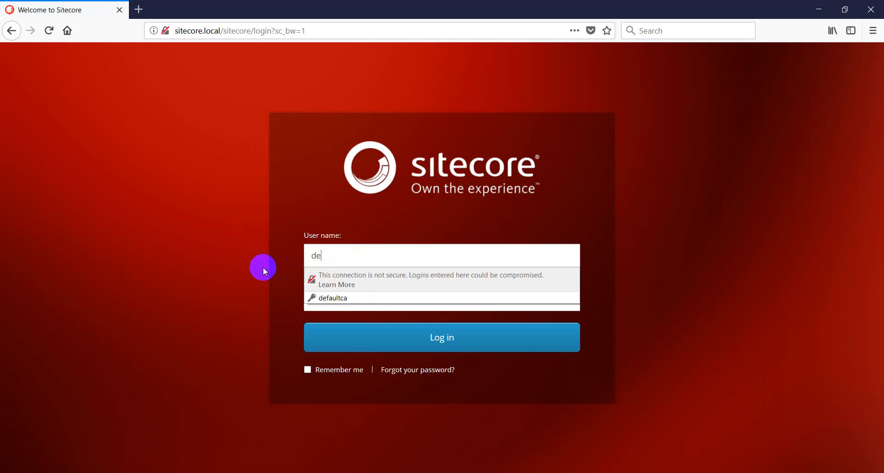
pyautogui.press('Down')
pyautogui.press('Down')
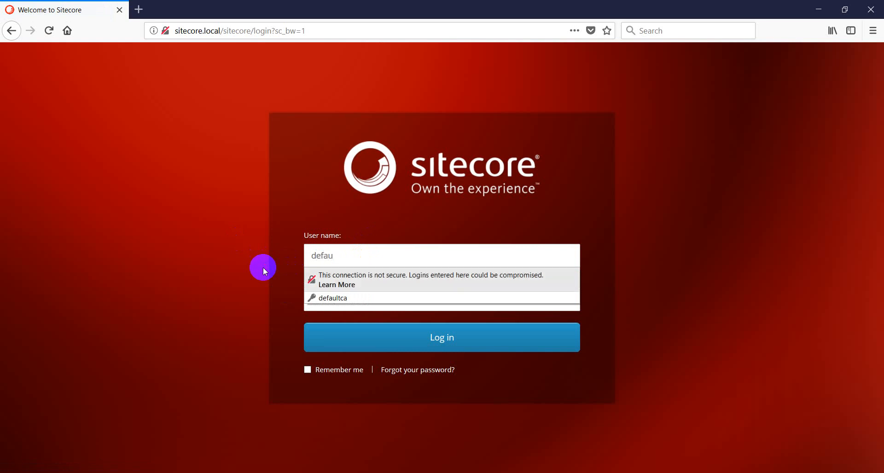
pyautogui.press('Return')
pyautogui.press('Return')
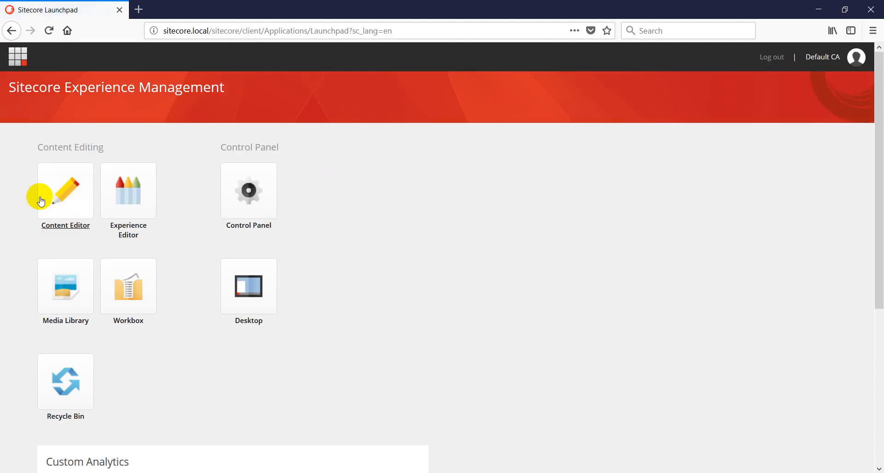
pyautogui.click(43, 197)
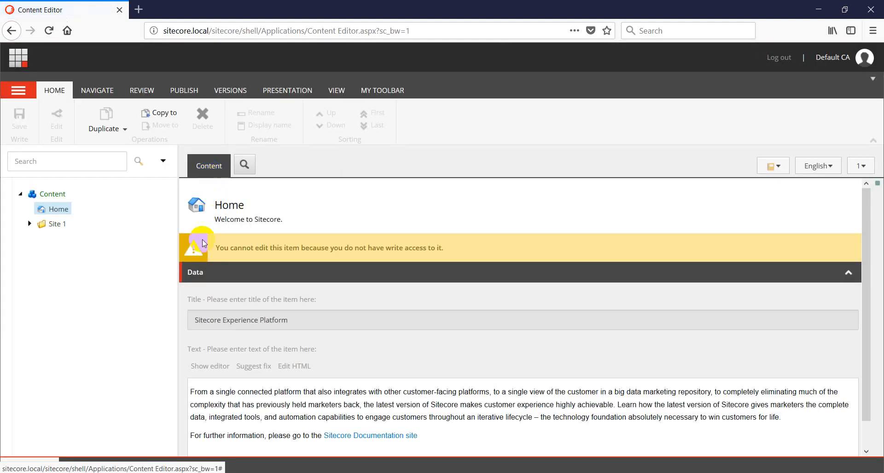
# Open Site 1 > Home > Event 1 to confirm it's read-only, then log out
pyautogui.click(29, 223)
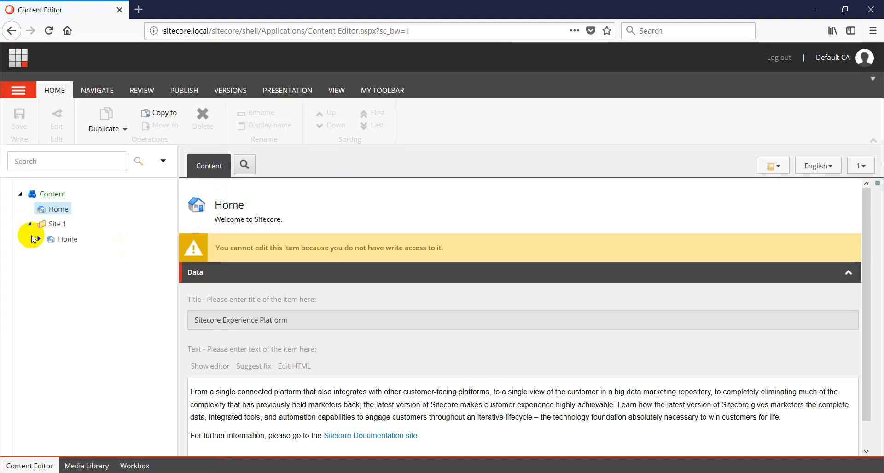
pyautogui.click(59, 239)
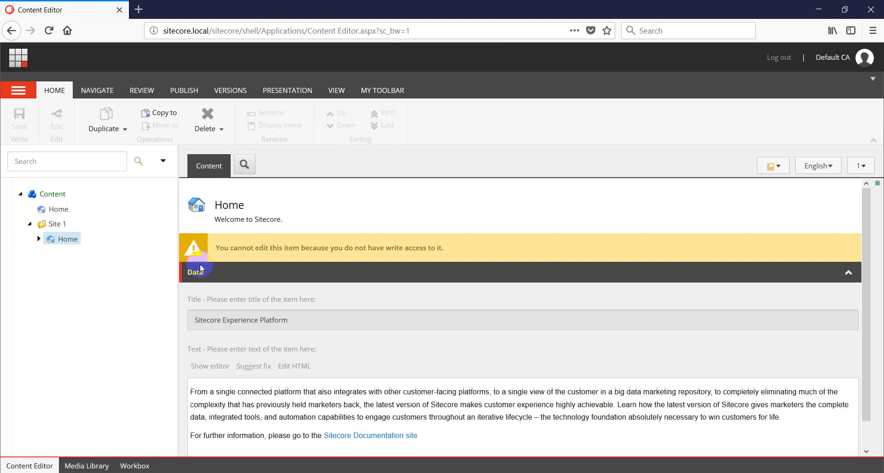
pyautogui.click(37, 240)
pyautogui.click(73, 254)
pyautogui.click(79, 272)
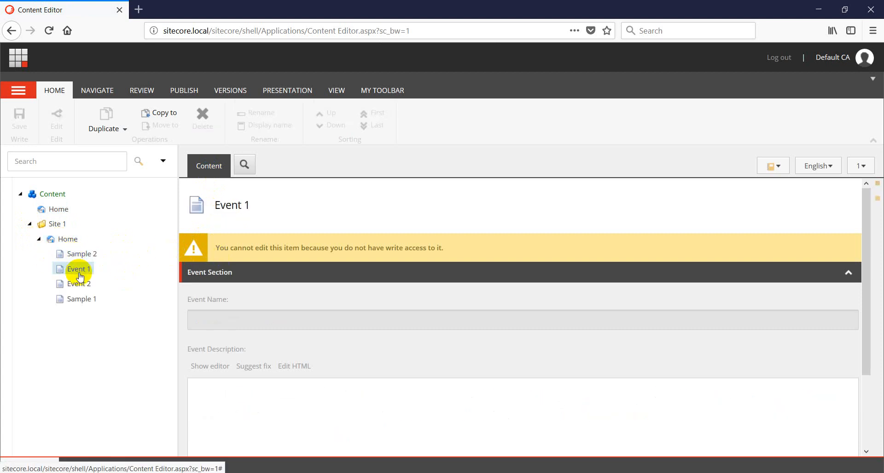
pyautogui.click(784, 59)
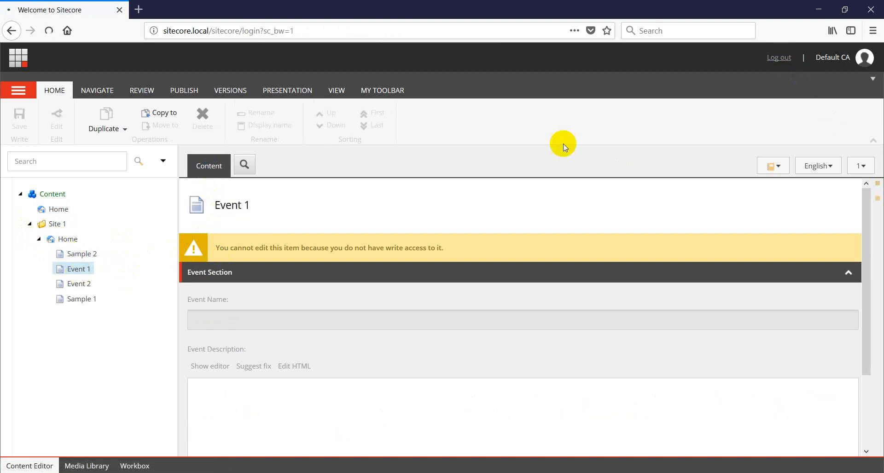
# Sign in as the administrator and open the Security Editor
pyautogui.write('ajoshi')
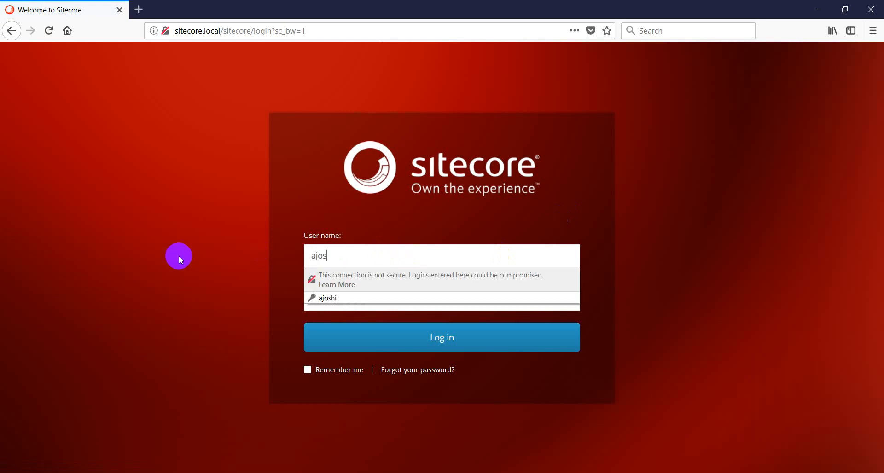
pyautogui.press('Tab')
pyautogui.press('Return')
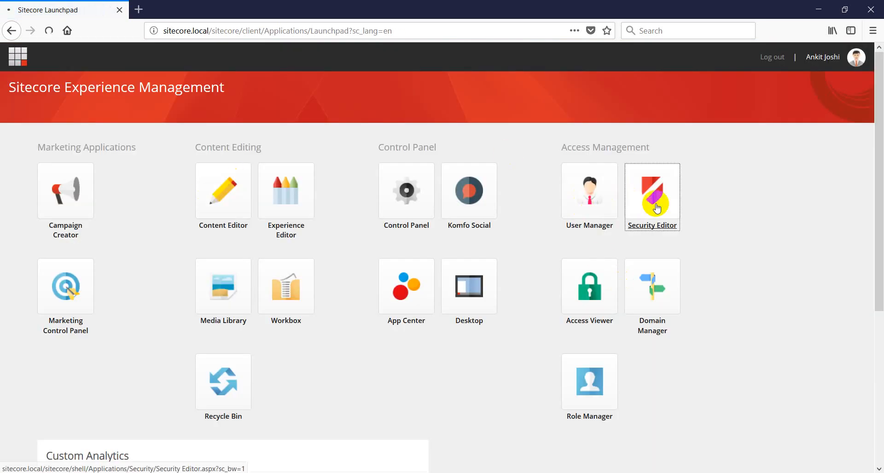
pyautogui.click(657, 209)
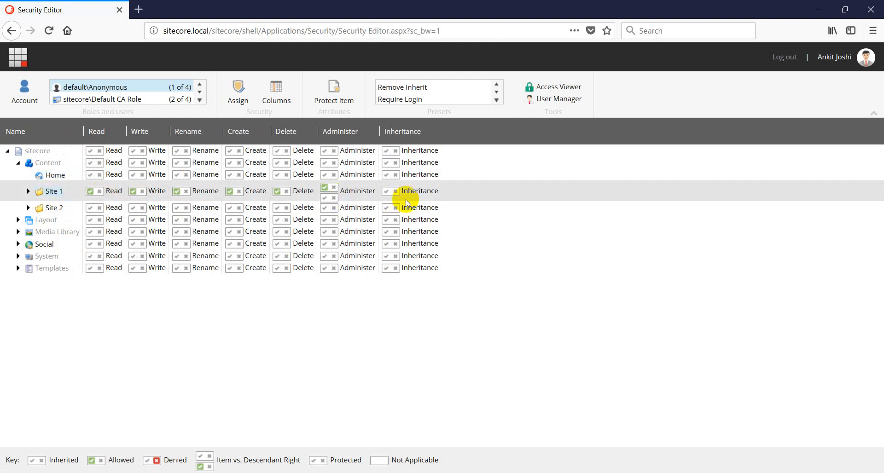
# Toggle Site 1's item and descendant inheritance in Assign Security Rights, then cancel without saving
pyautogui.click(91, 192)
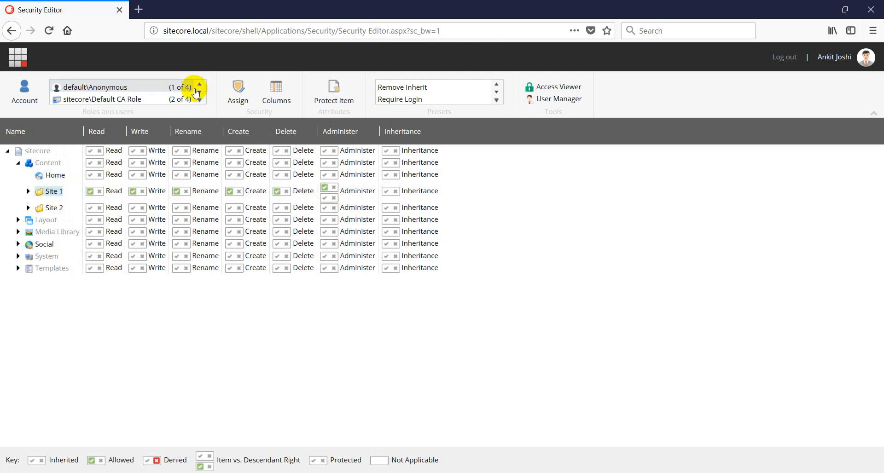
pyautogui.click(236, 89)
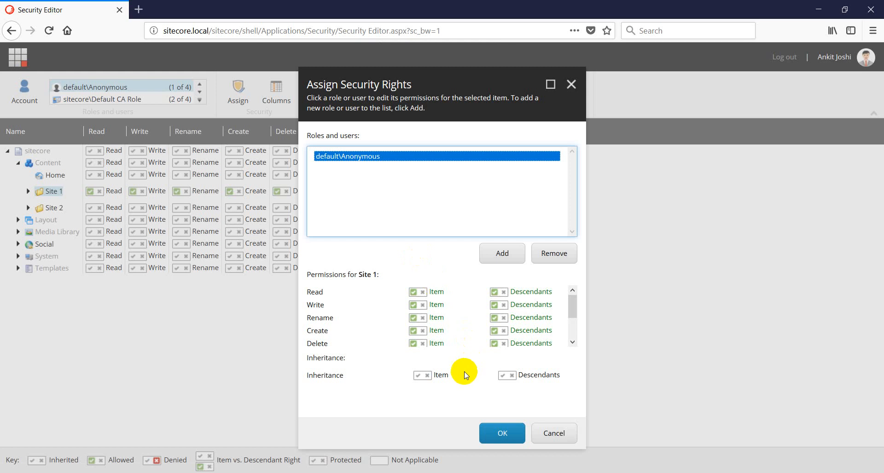
pyautogui.click(418, 375)
pyautogui.click(500, 377)
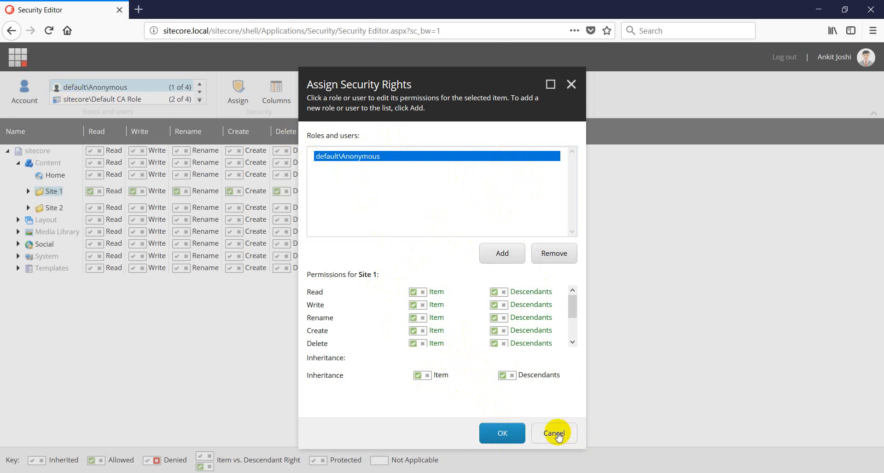
pyautogui.click(539, 434)
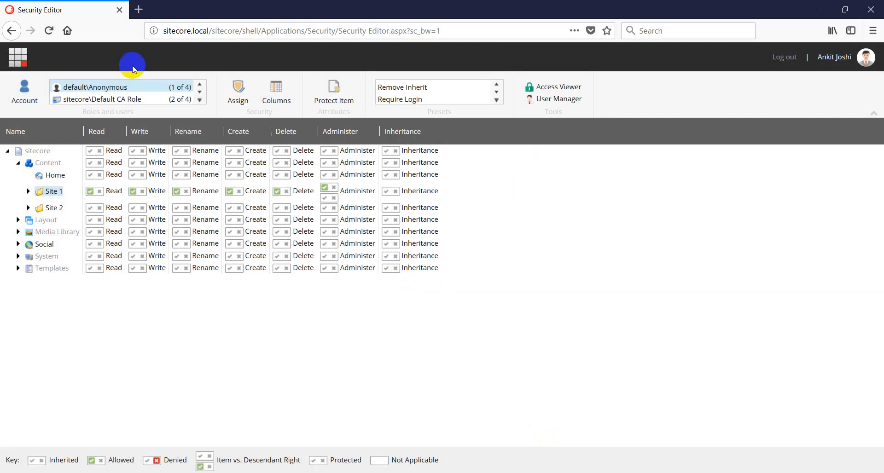
# For the Default CA Role, allow Read, Delete and Administer on Site 1 and check why Write is denied
pyautogui.click(114, 104)
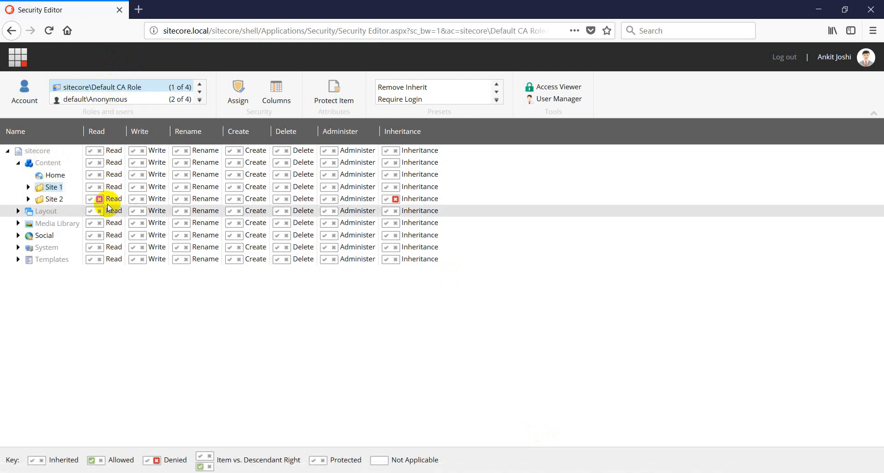
pyautogui.click(90, 188)
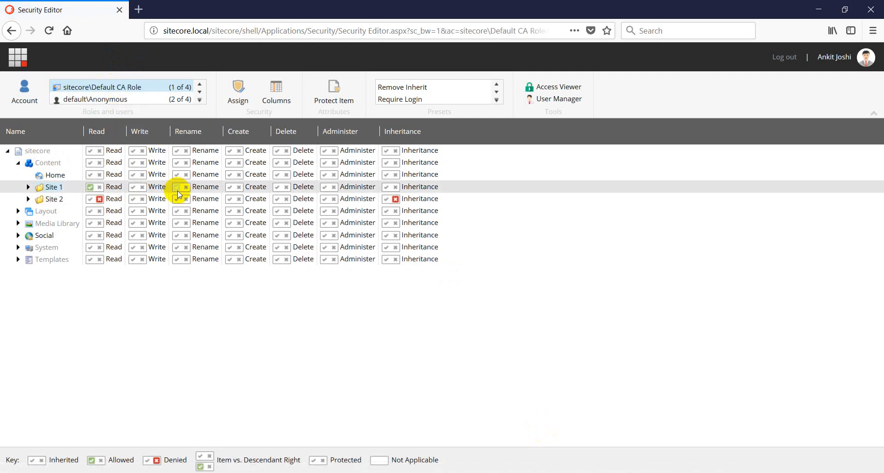
pyautogui.click(276, 188)
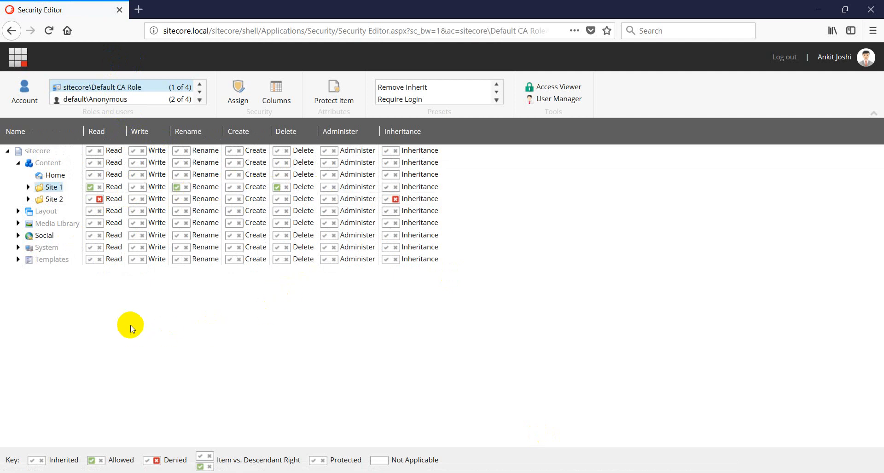
pyautogui.click(325, 188)
pyautogui.click(541, 88)
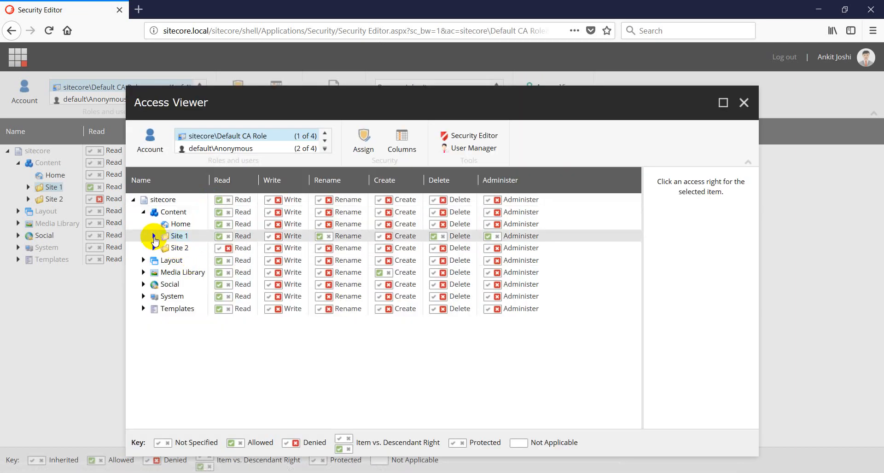
pyautogui.click(277, 237)
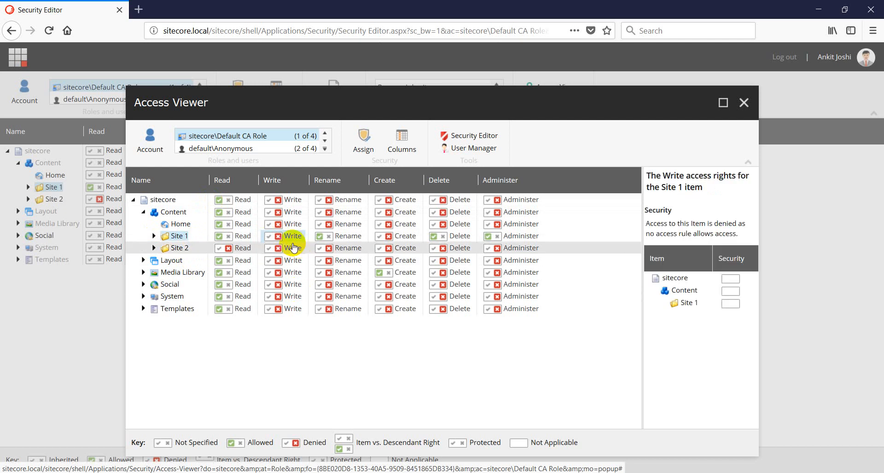
pyautogui.click(745, 103)
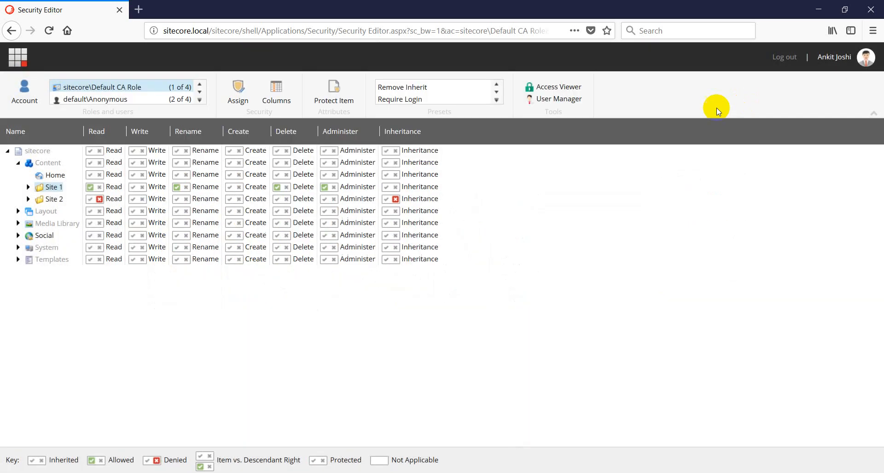
# Allow Write and Create on Site 1, verify Site 1 > Home items in the Access Viewer, then log out
pyautogui.click(134, 187)
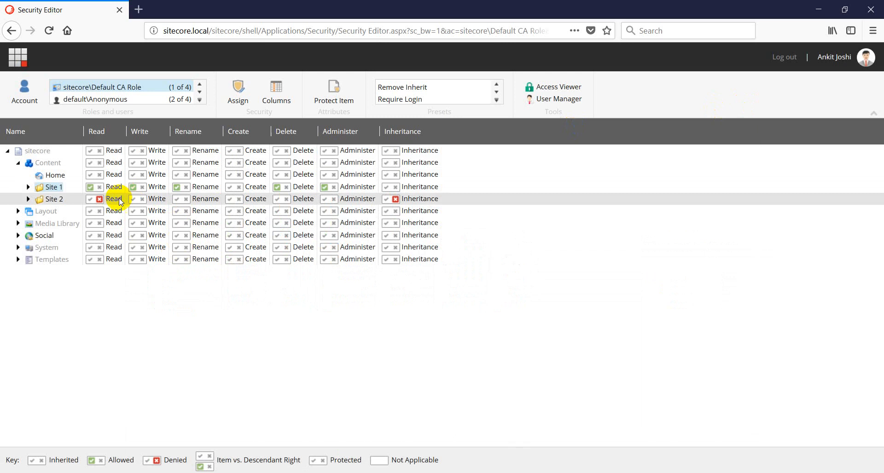
pyautogui.click(226, 186)
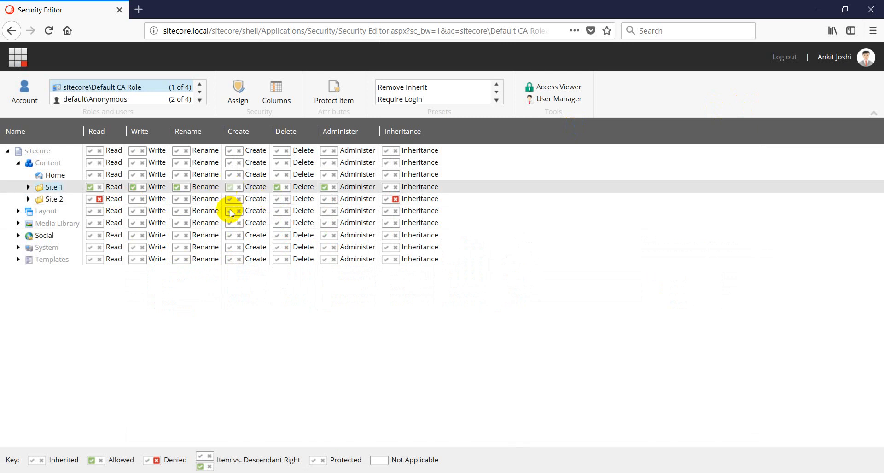
pyautogui.click(536, 87)
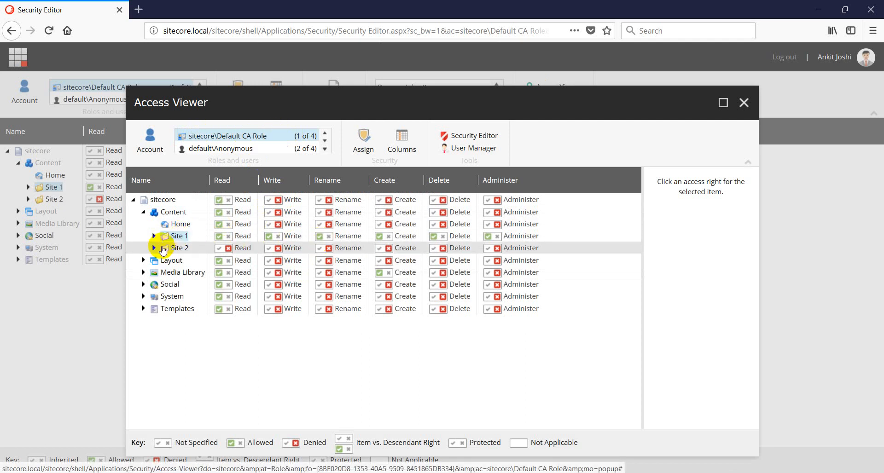
pyautogui.click(152, 236)
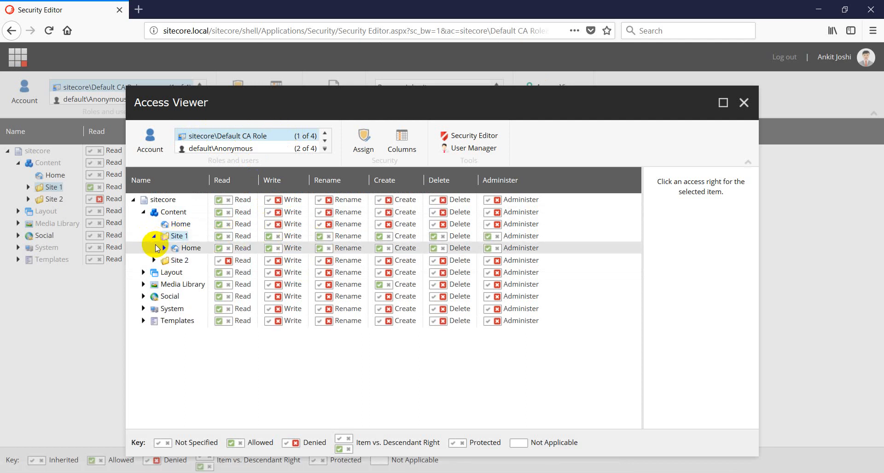
pyautogui.click(163, 247)
pyautogui.click(744, 103)
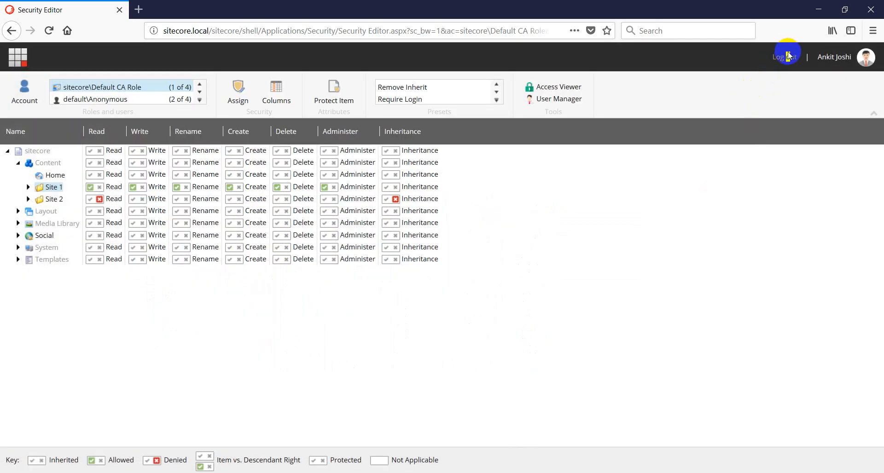
pyautogui.click(788, 58)
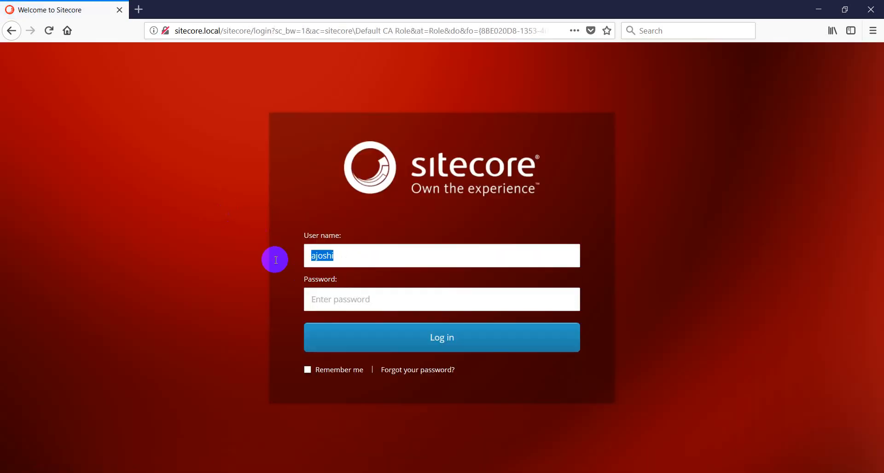
# Sign in as the defaultca user with its password and open Content Editor
pyautogui.write('defau')
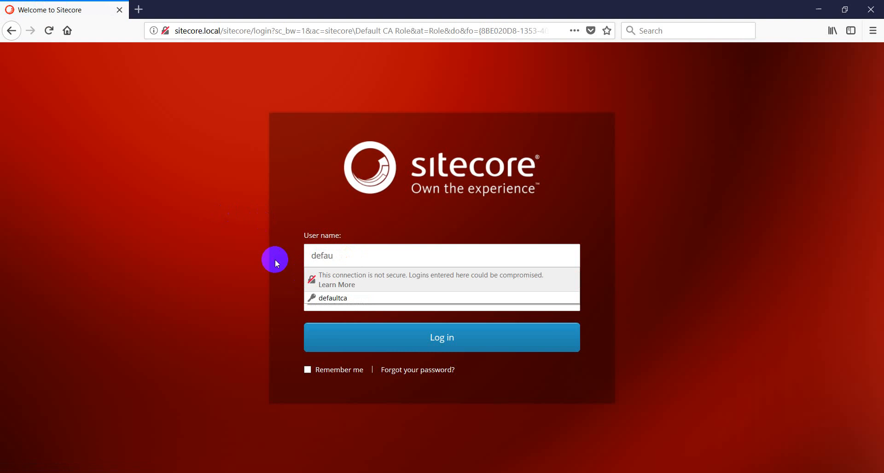
pyautogui.press('Tab')
pyautogui.write('b')
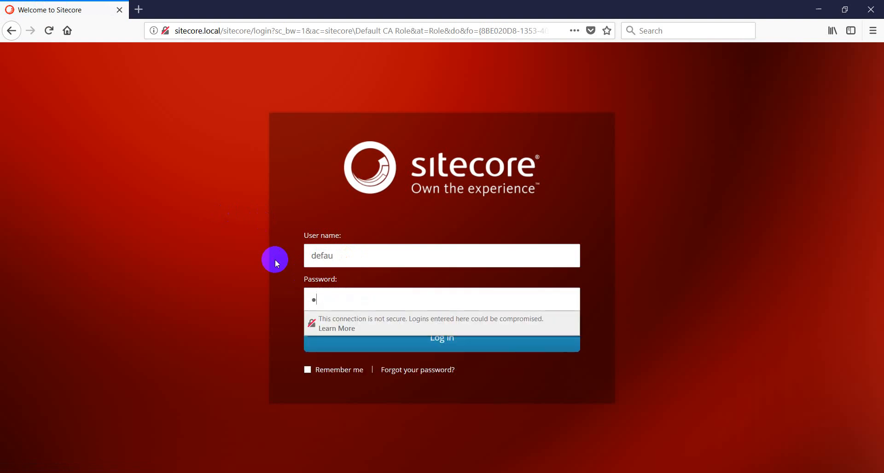
pyautogui.click(357, 258)
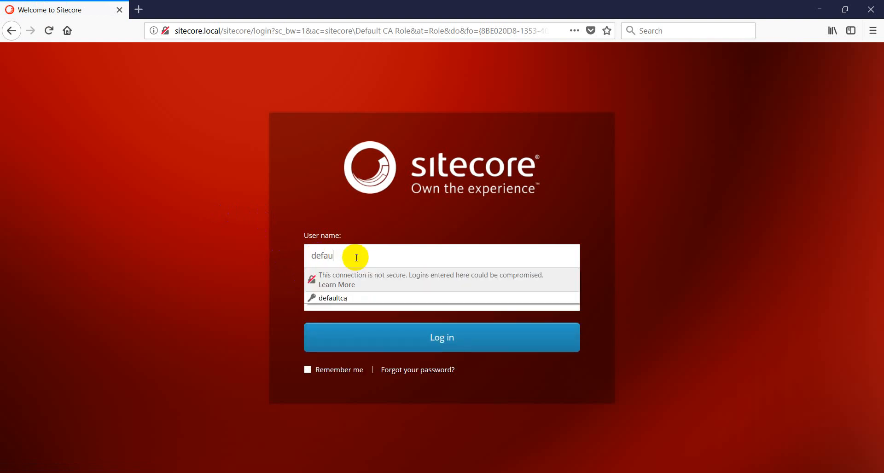
pyautogui.write('ltca')
pyautogui.press('Tab')
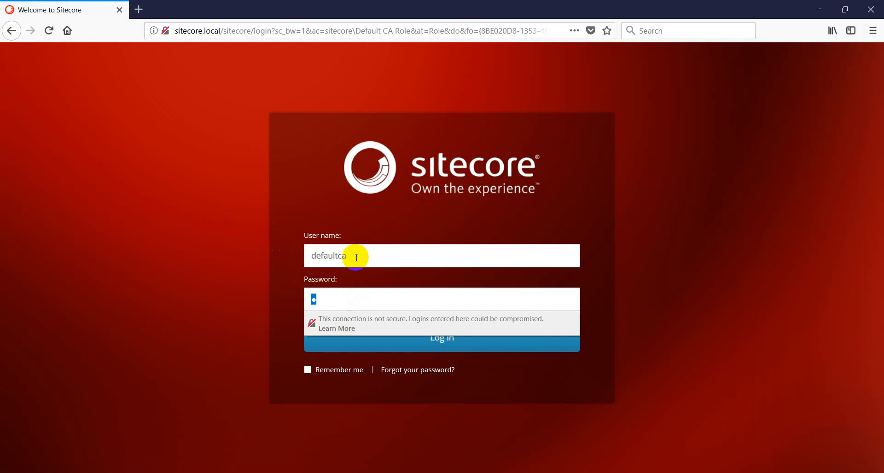
pyautogui.press('Return')
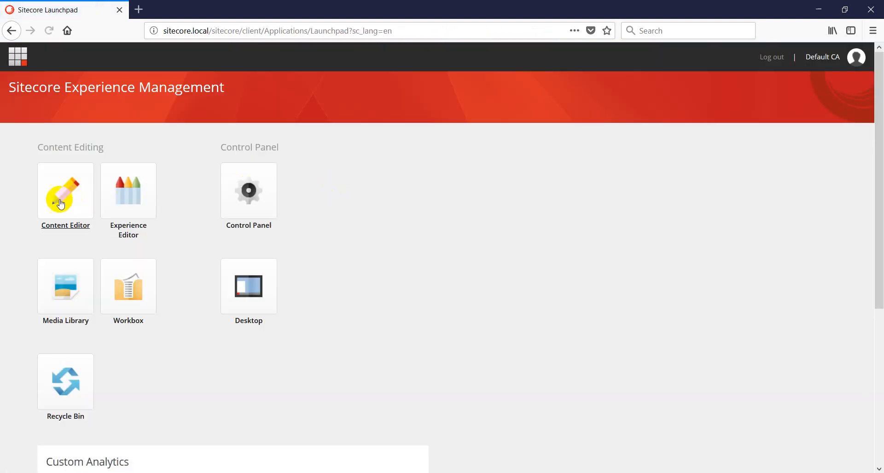
pyautogui.click(51, 205)
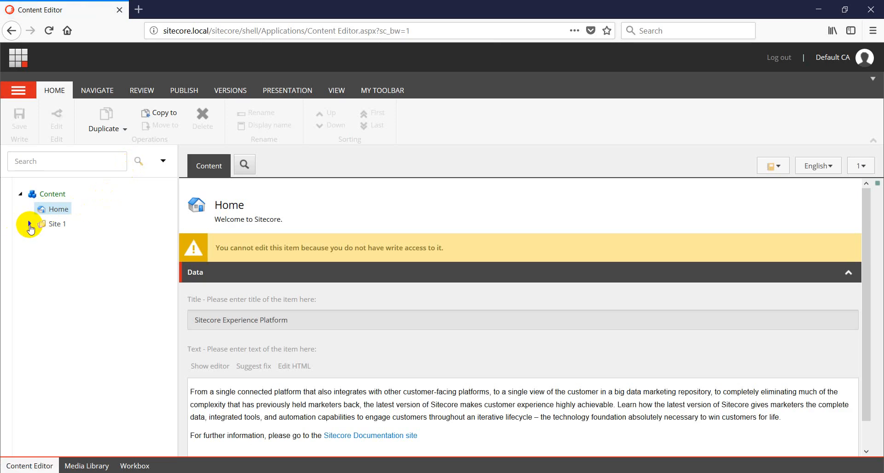
# Lock Site 1's Event 1 for editing
pyautogui.click(30, 225)
pyautogui.click(74, 253)
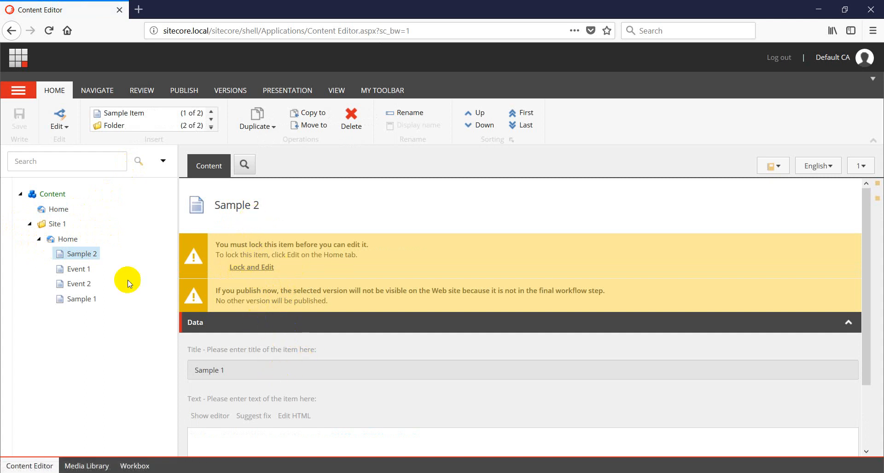
pyautogui.click(73, 270)
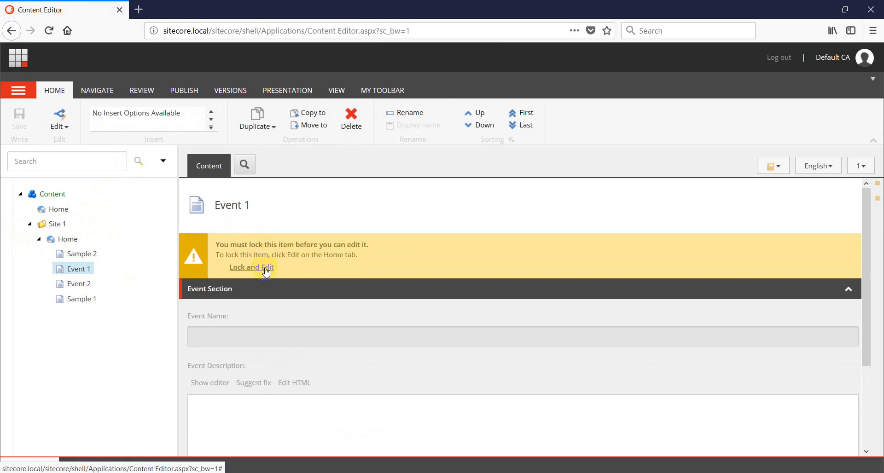
pyautogui.click(249, 268)
# Lock Event 2 for editing, check its language versions, and return to Event 1
pyautogui.scroll(-2, 271, 358)
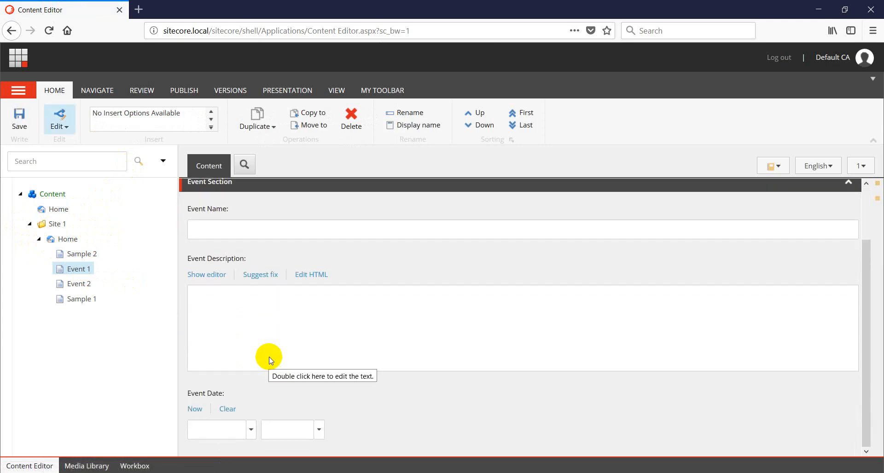
pyautogui.click(78, 283)
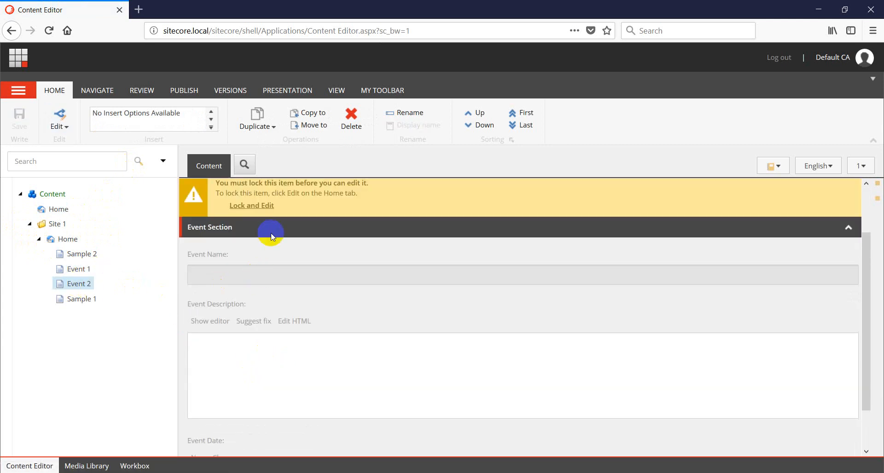
pyautogui.click(252, 205)
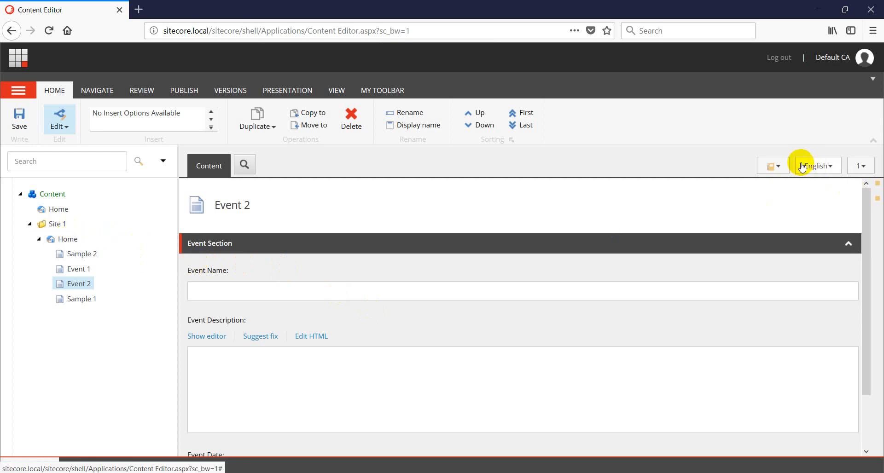
pyautogui.click(823, 171)
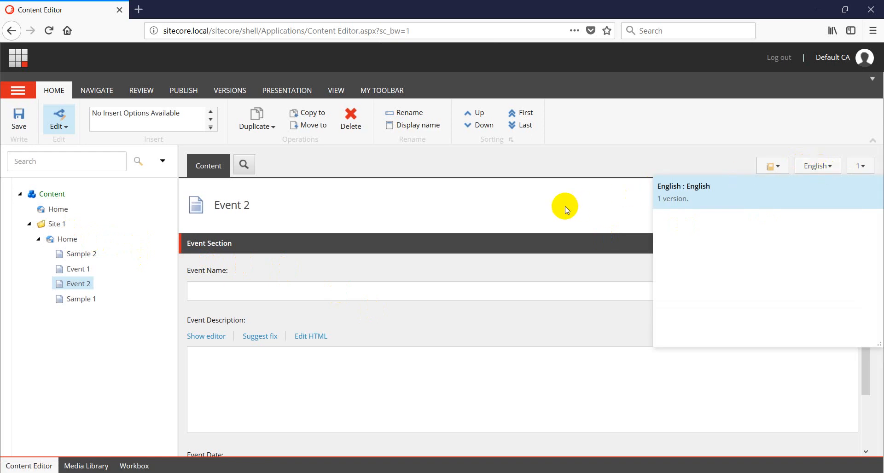
pyautogui.click(309, 211)
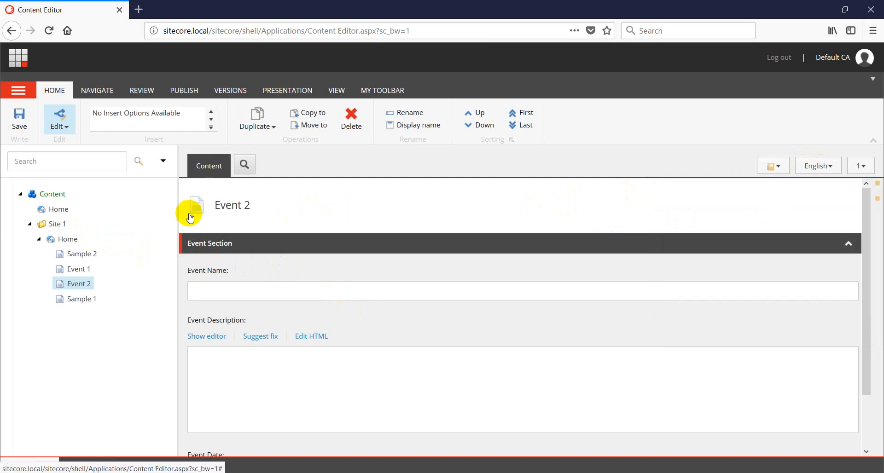
pyautogui.click(79, 270)
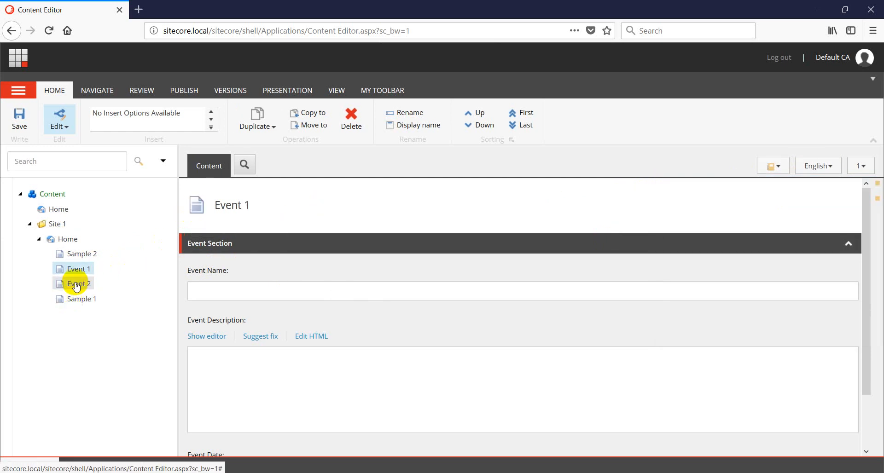
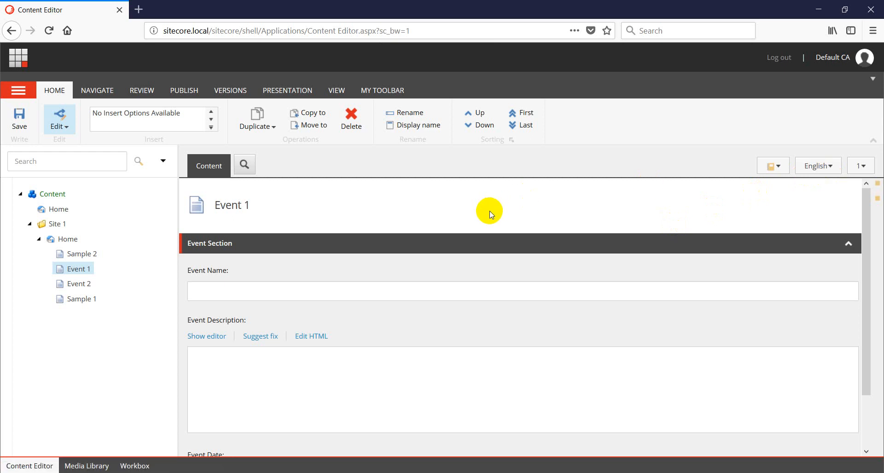
# Return to the Launchpad via the Sitecore logo, reopen Content Editor, and log out
pyautogui.click(18, 58)
pyautogui.click(79, 190)
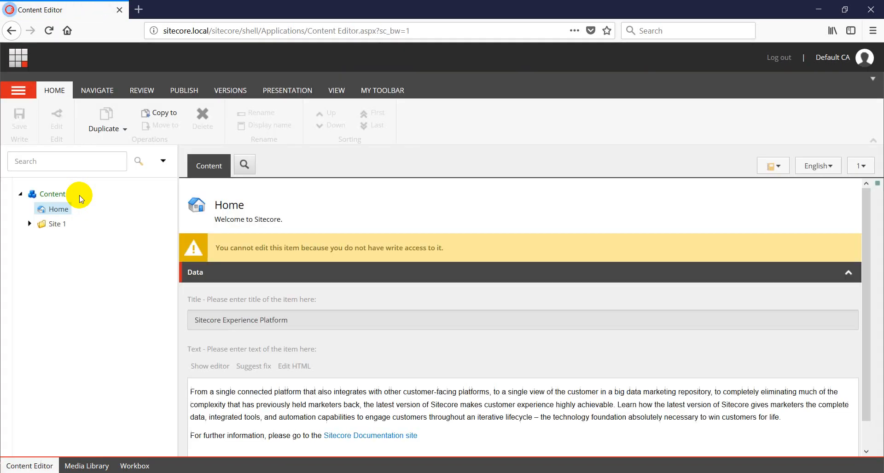
pyautogui.click(775, 57)
# Log in as the admin account using the saved login suggestion and open Content Editor
pyautogui.moveTo(349, 256); pyautogui.dragTo(260, 260)
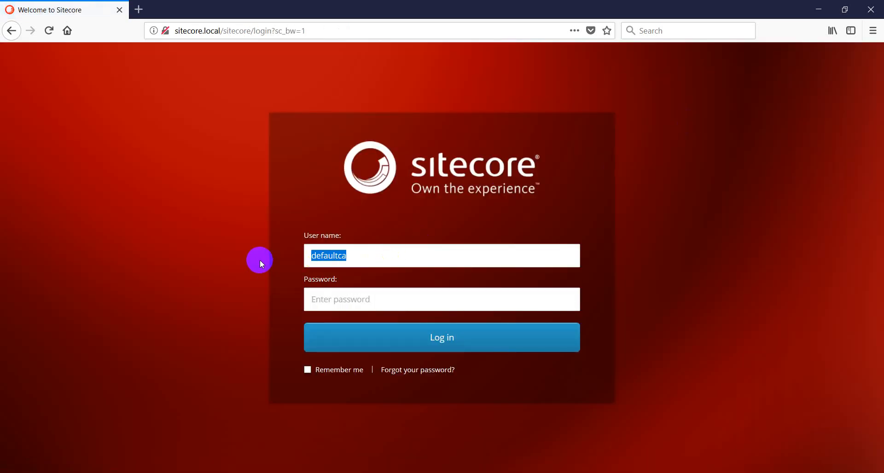
pyautogui.write('ajo')
pyautogui.press('Down')
pyautogui.press('Return')
pyautogui.press('Return')
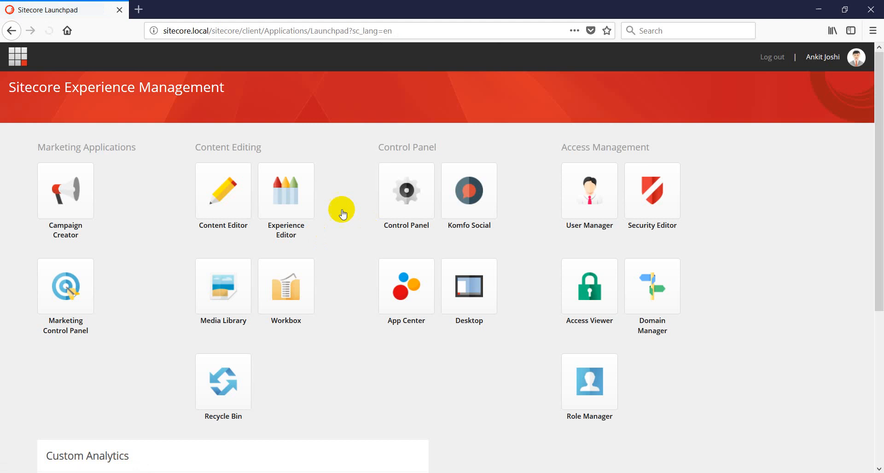
pyautogui.click(216, 191)
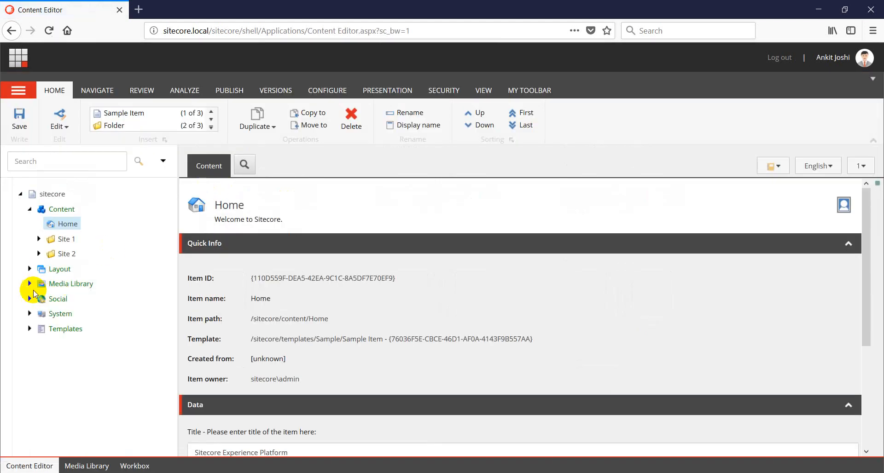
# Expand System > Languages and insert a new language under Languages
pyautogui.click(28, 314)
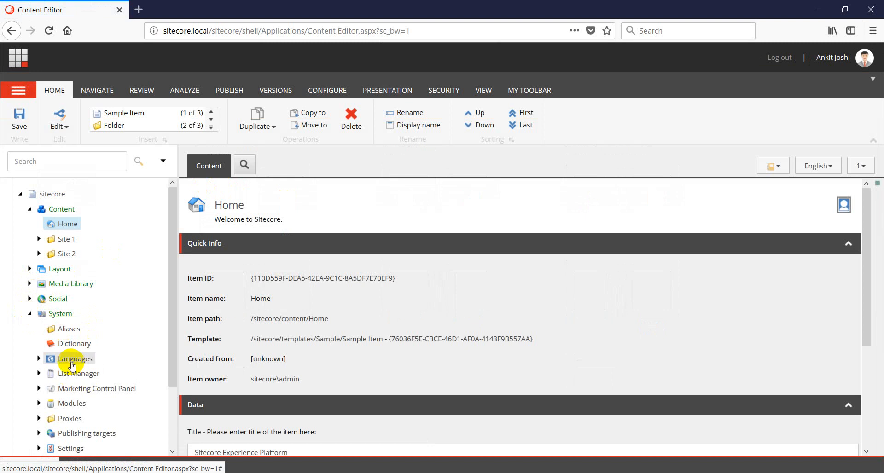
pyautogui.click(38, 359)
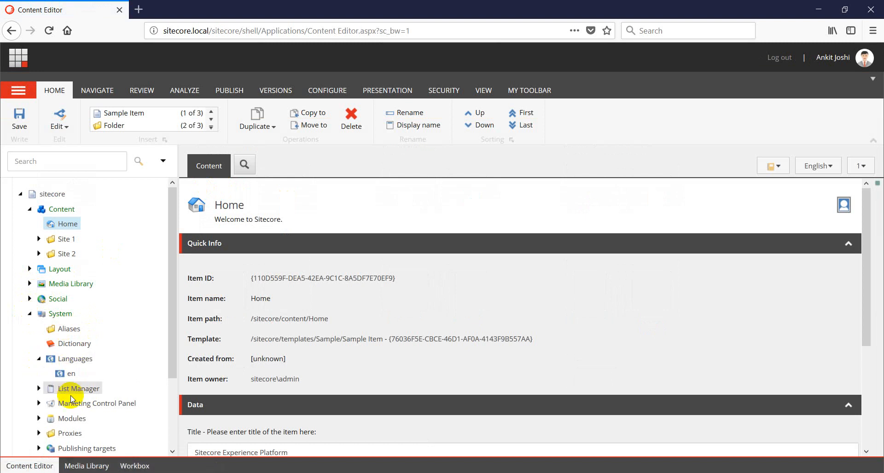
pyautogui.rightClick(70, 362)
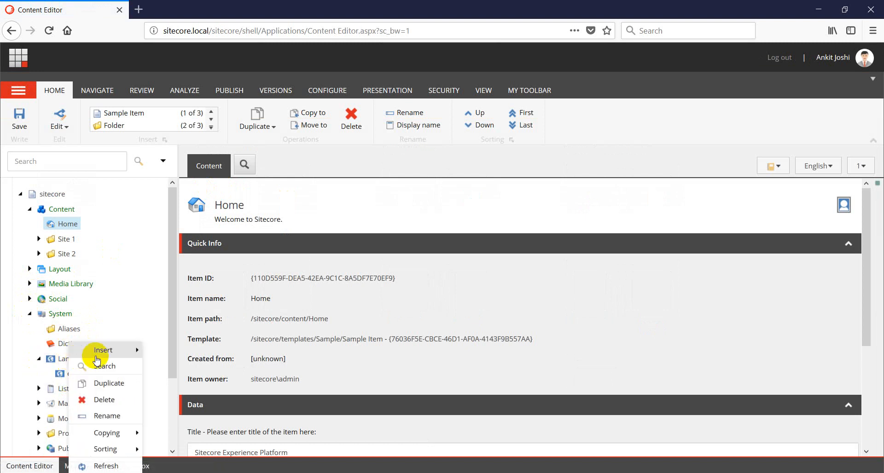
pyautogui.moveTo(118, 352)
pyautogui.click(179, 355)
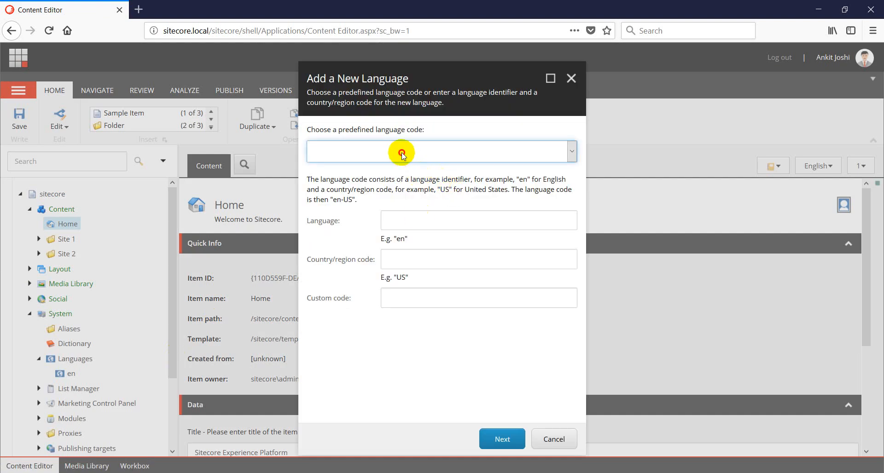
# Choose Spanish (Bolivia), es-BO, from the predefined codes and step through the wizard to finish
pyautogui.click(400, 152)
pyautogui.scroll(-9, 364, 332)
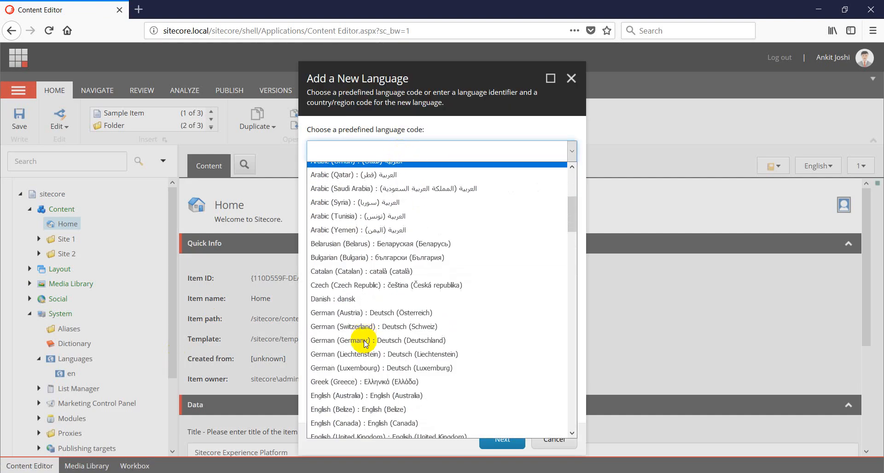
pyautogui.scroll(2, 364, 343)
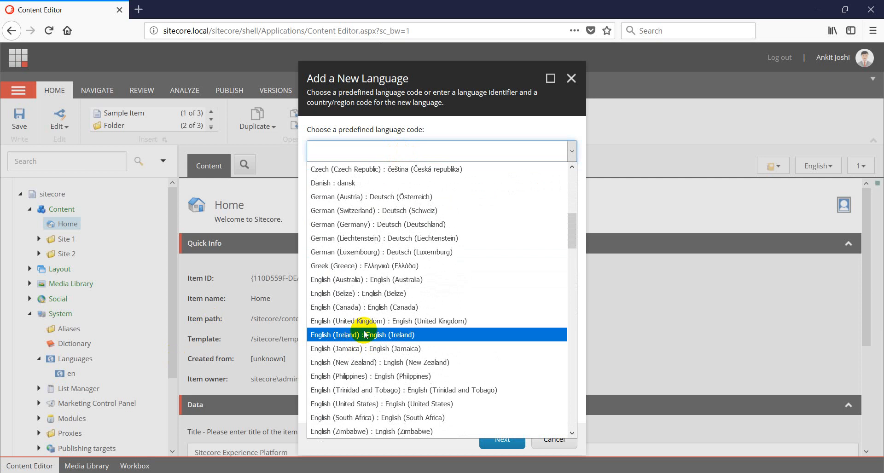
pyautogui.scroll(-4, 405, 357)
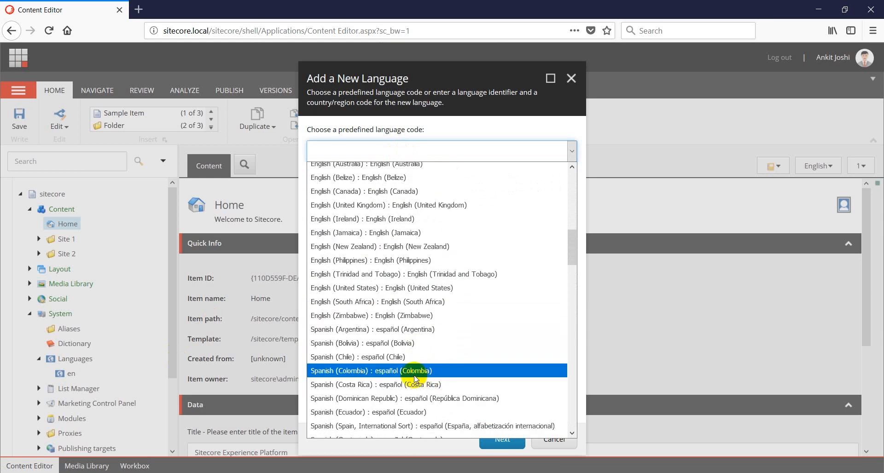
pyautogui.click(368, 344)
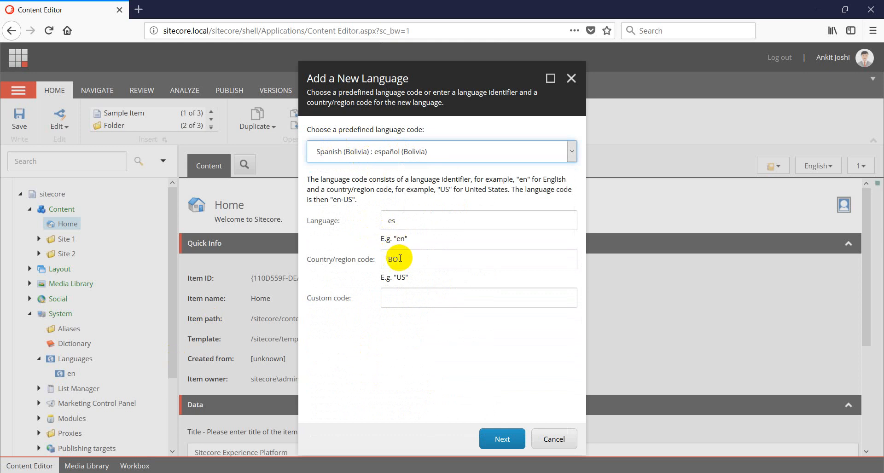
pyautogui.click(502, 439)
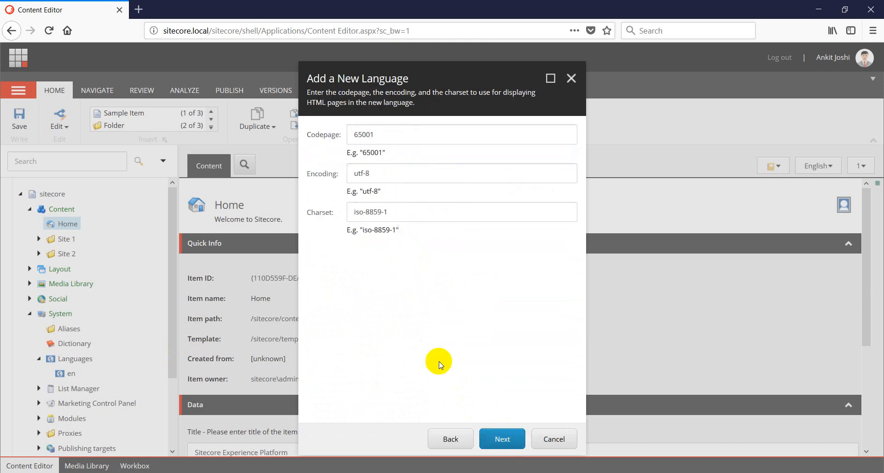
pyautogui.click(504, 439)
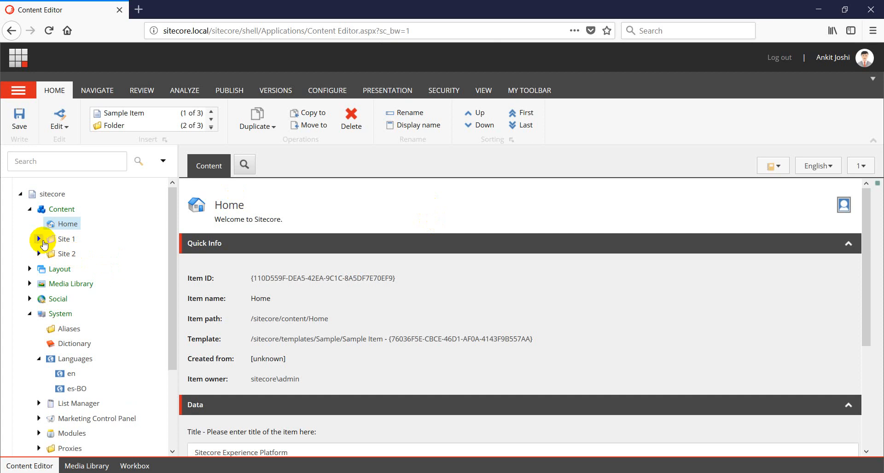
# Expand Site 1 and its Home node in the content tree
pyautogui.click(39, 240)
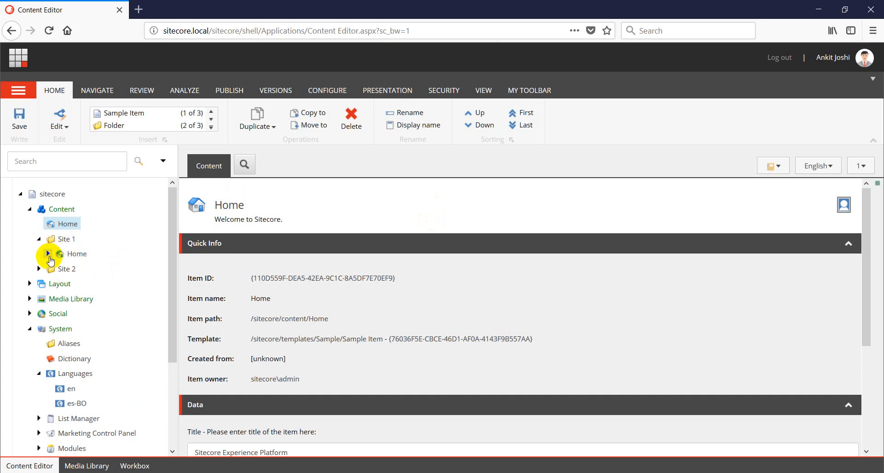
pyautogui.click(48, 254)
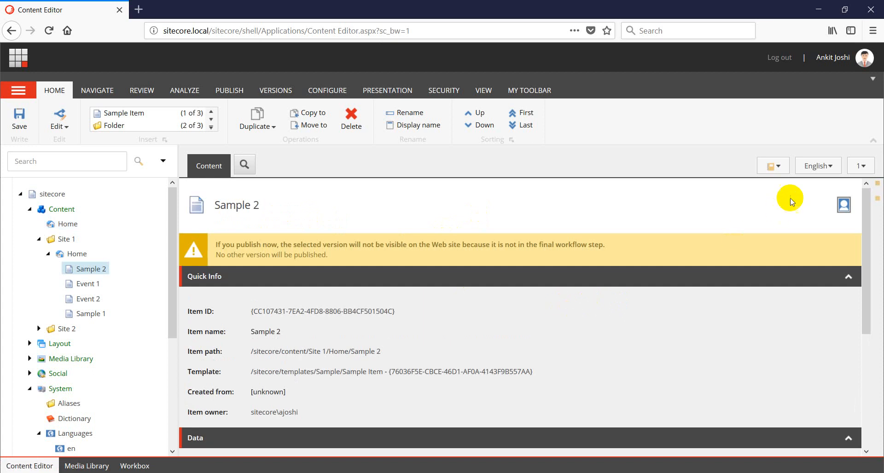
# Switch to Spanish (Bolivia) and add versions to Sample 2, Event 1, Event 2, Sample 1 and Home
pyautogui.click(816, 168)
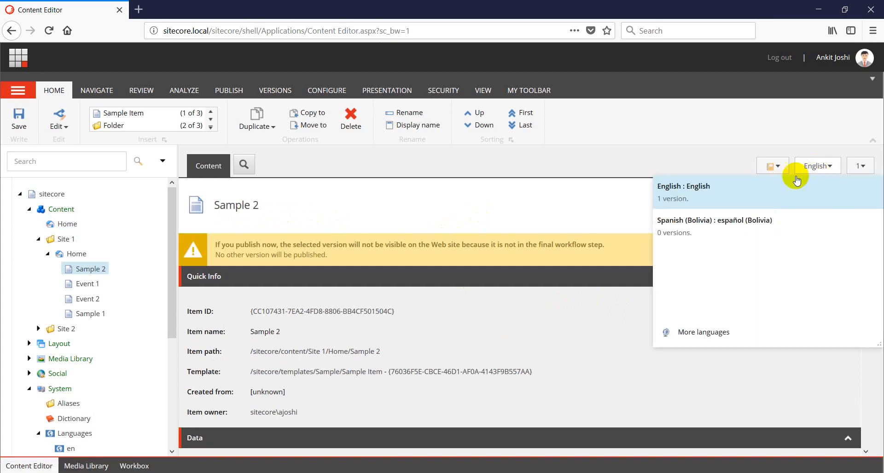
pyautogui.click(724, 233)
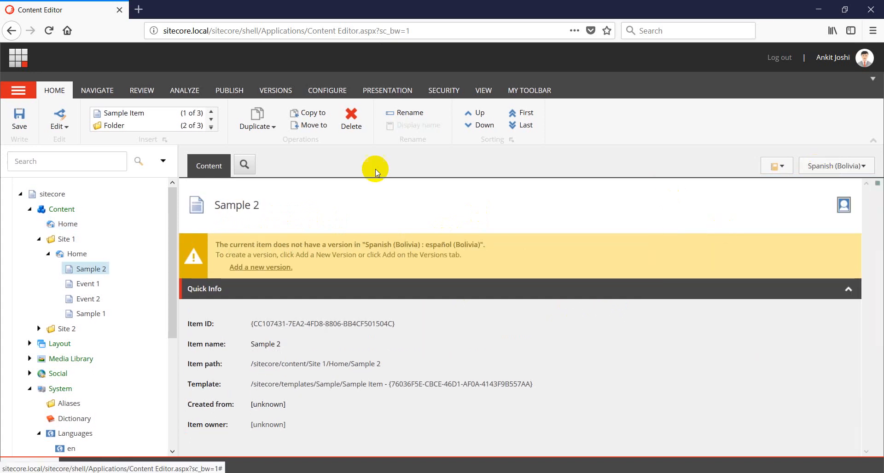
pyautogui.click(249, 272)
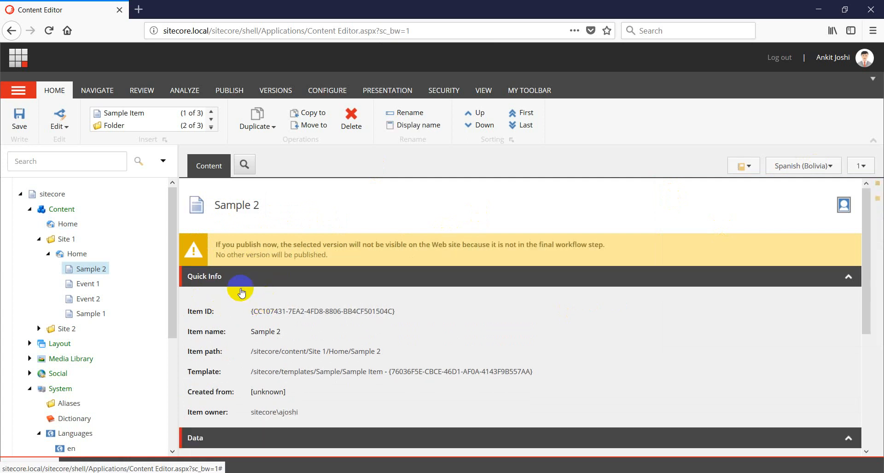
pyautogui.click(95, 284)
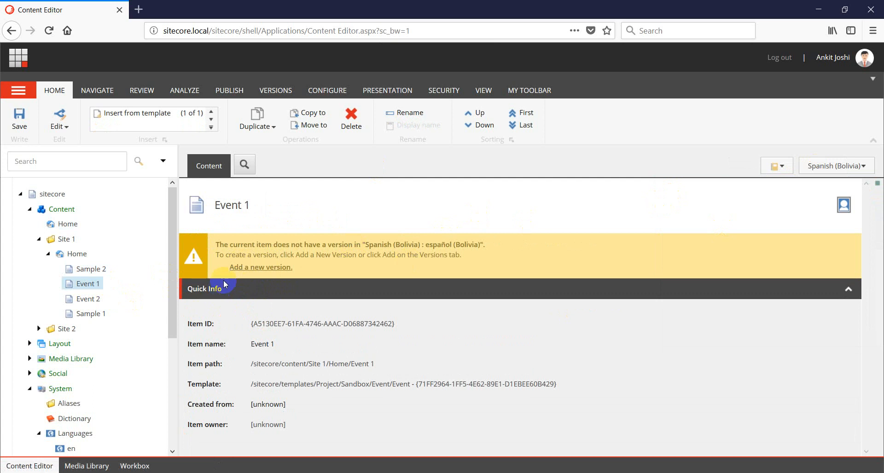
pyautogui.click(91, 300)
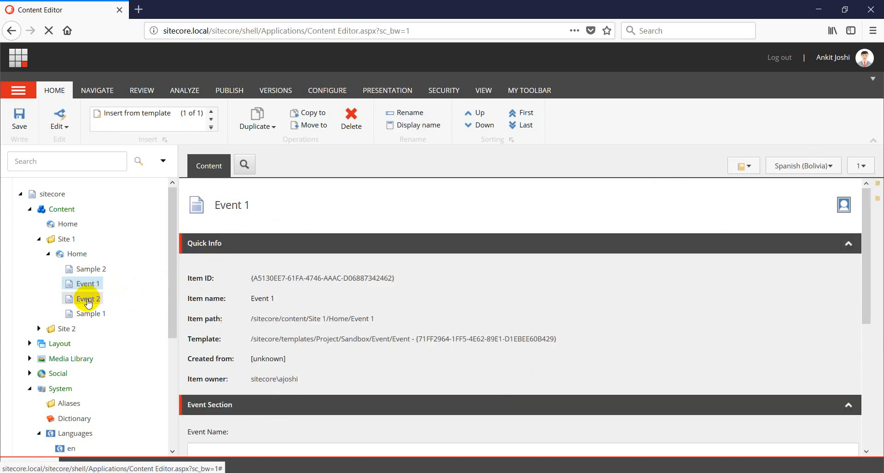
pyautogui.click(244, 274)
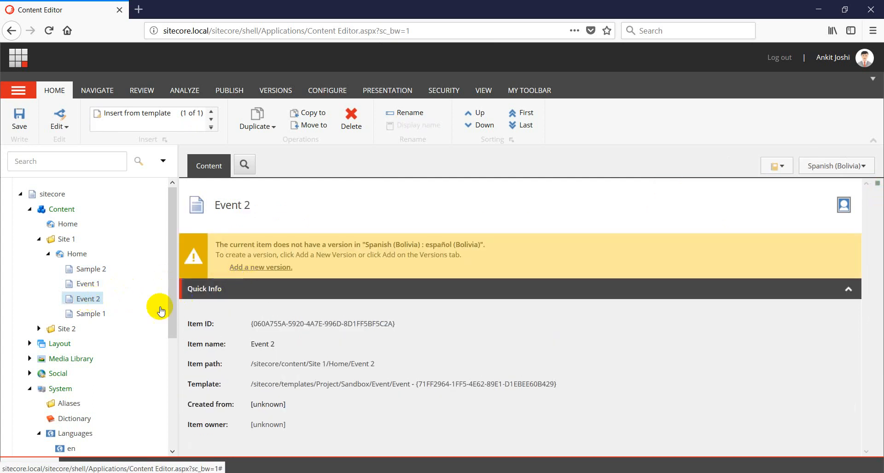
pyautogui.click(91, 314)
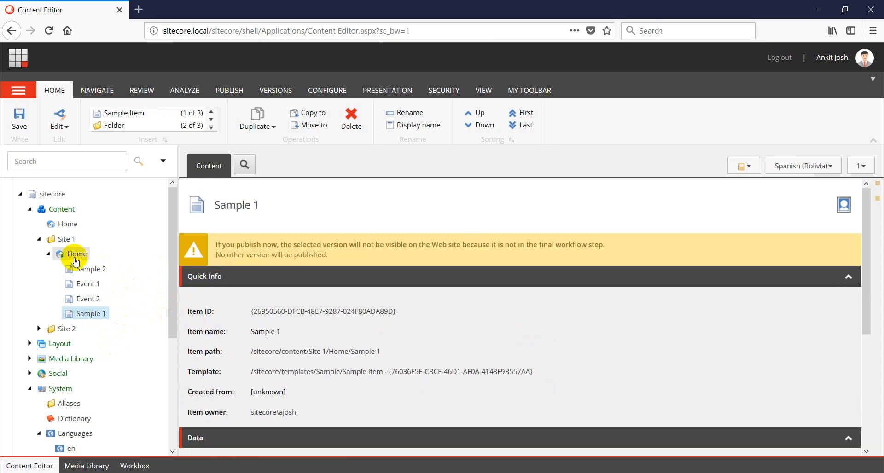
pyautogui.click(73, 254)
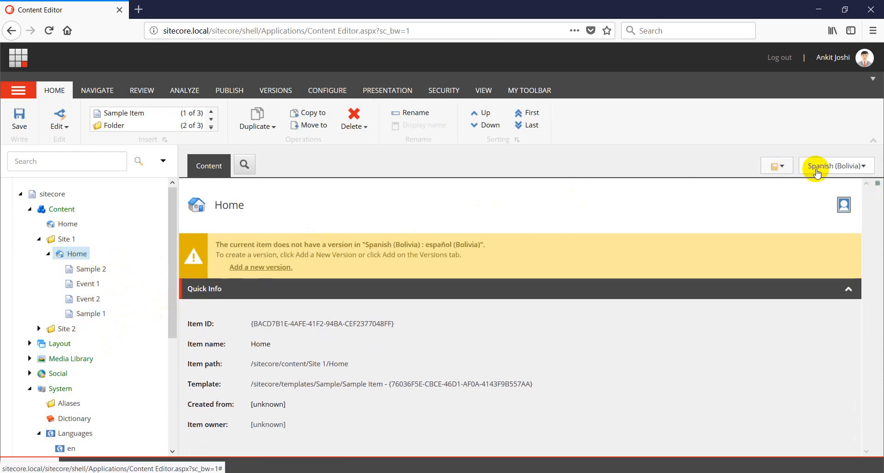
pyautogui.click(266, 270)
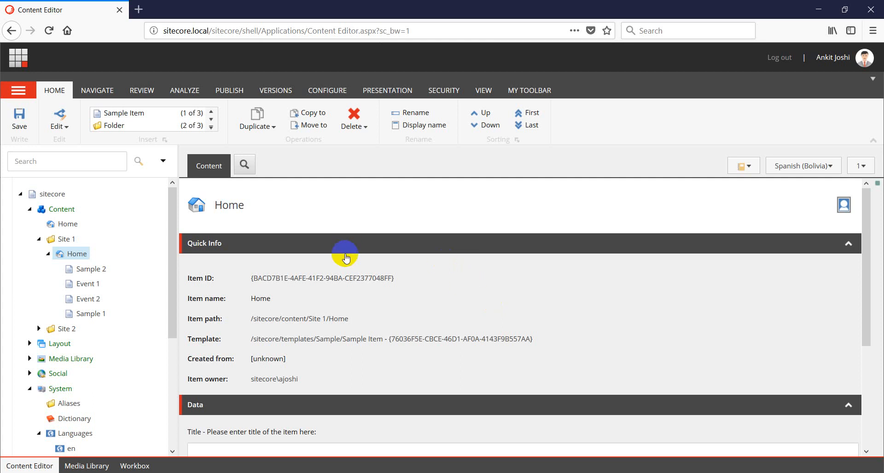
# Log out and sign in as defaultca using the saved login suggestion
pyautogui.click(783, 59)
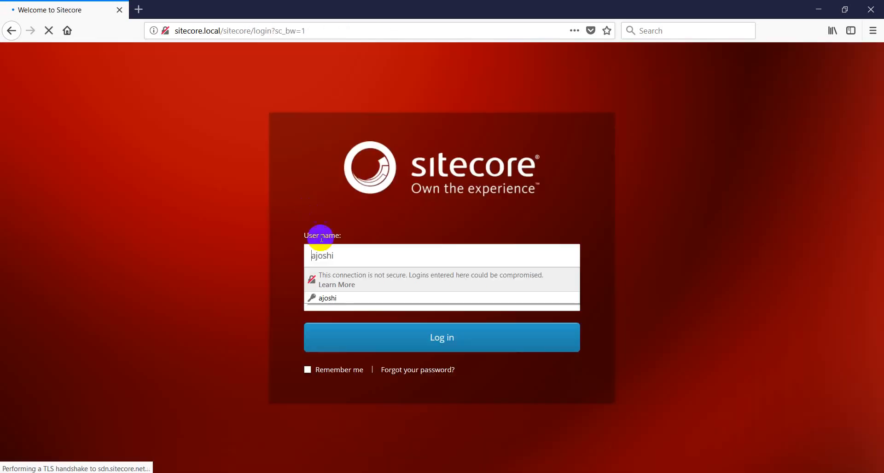
pyautogui.click(345, 258)
pyautogui.write('defa')
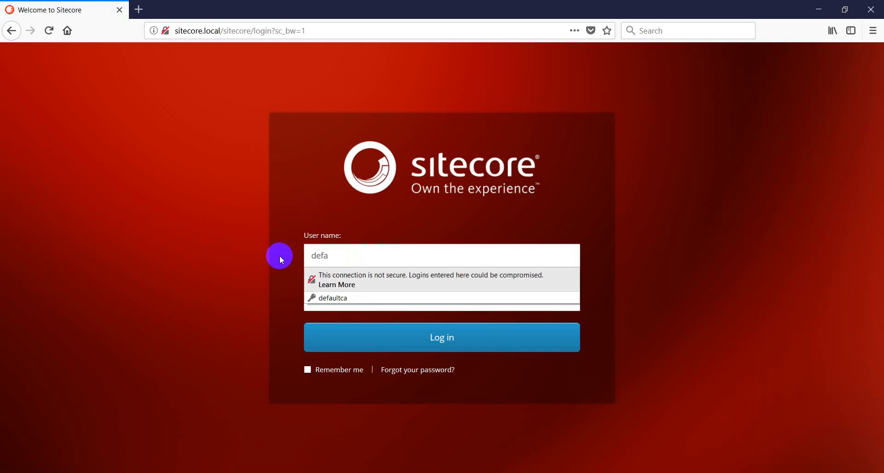
pyautogui.press('Down')
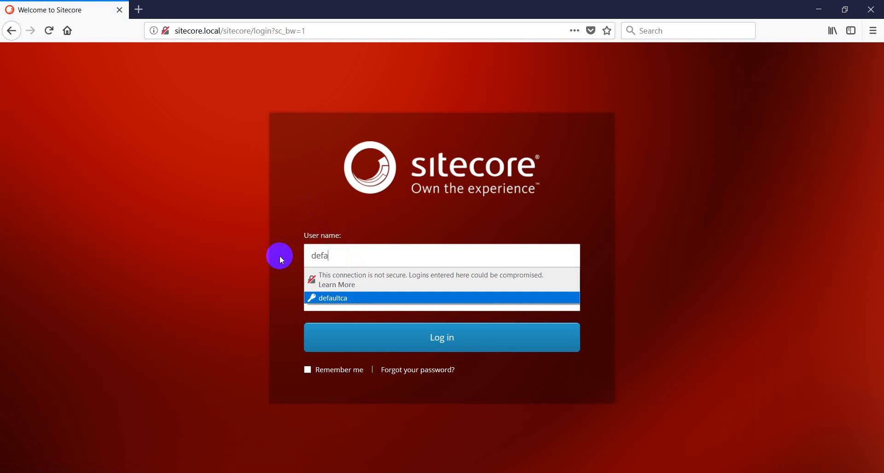
pyautogui.press('Return')
pyautogui.press('Return')
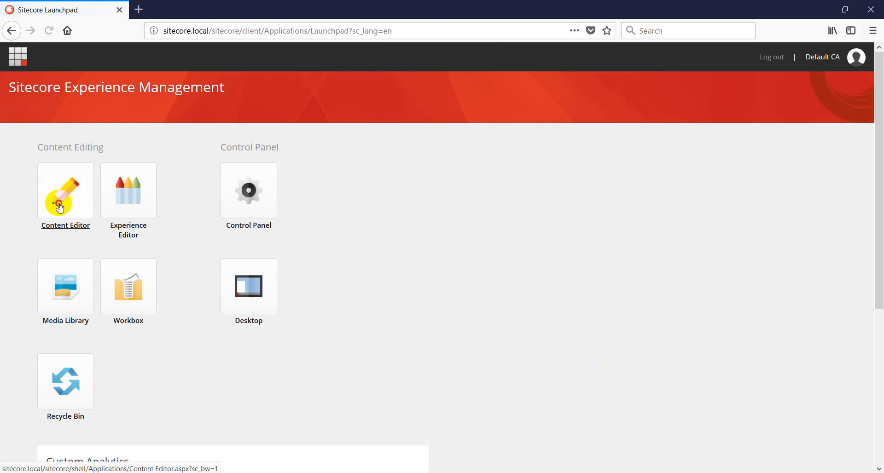
# Open Event 1 under Site 1 > Home in Spanish (Bolivia) and scroll through its fields
pyautogui.click(58, 205)
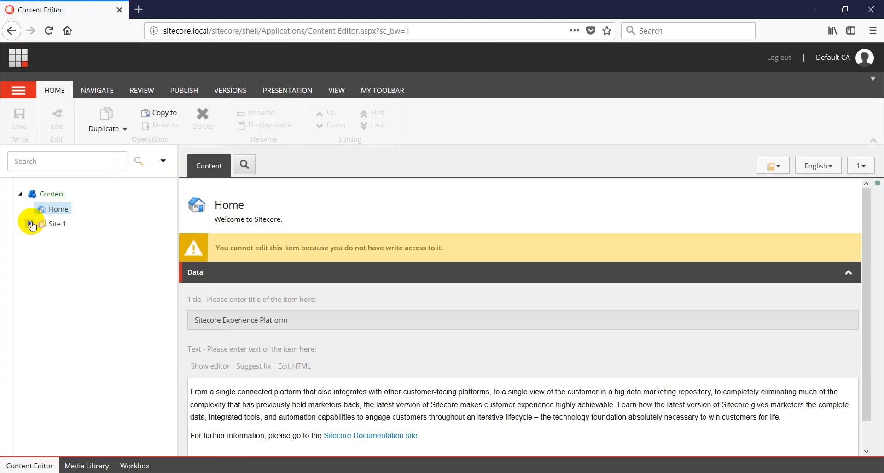
pyautogui.click(31, 224)
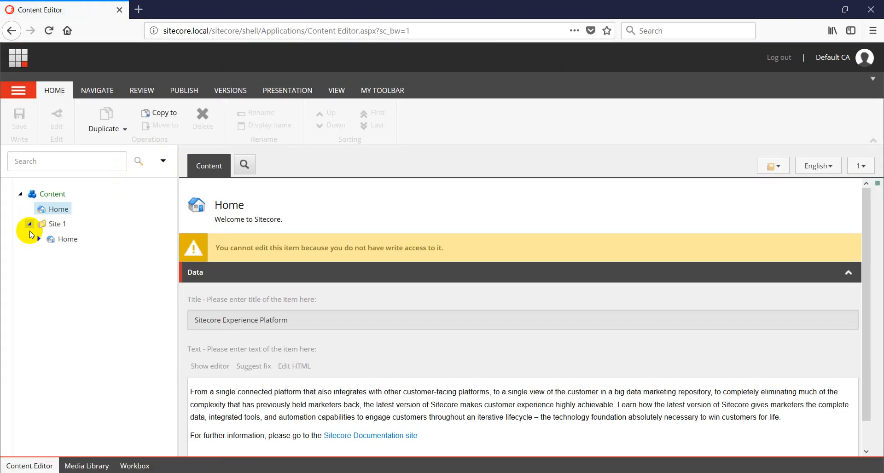
pyautogui.click(38, 239)
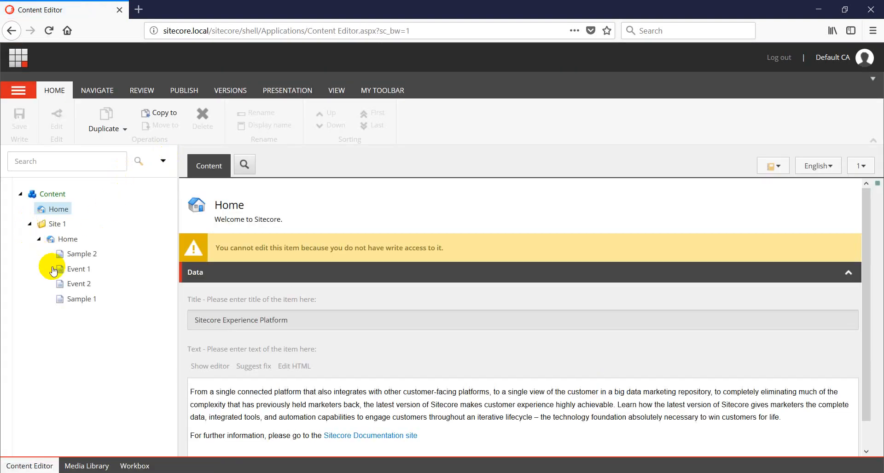
pyautogui.click(79, 270)
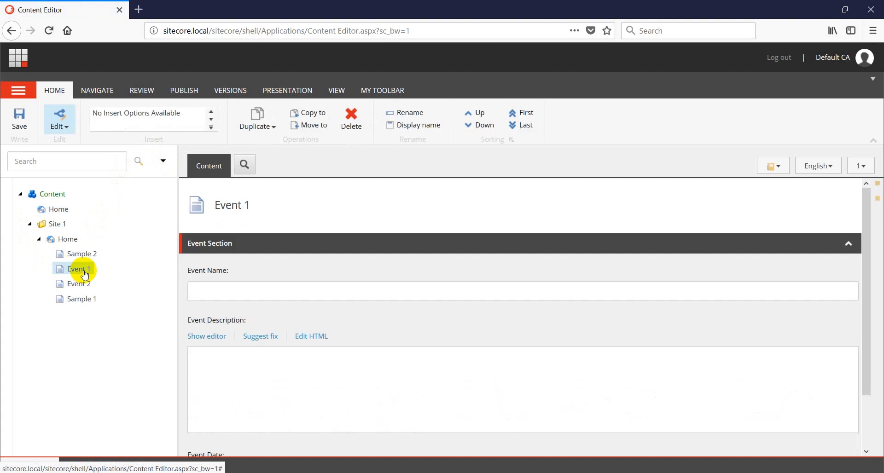
pyautogui.click(820, 169)
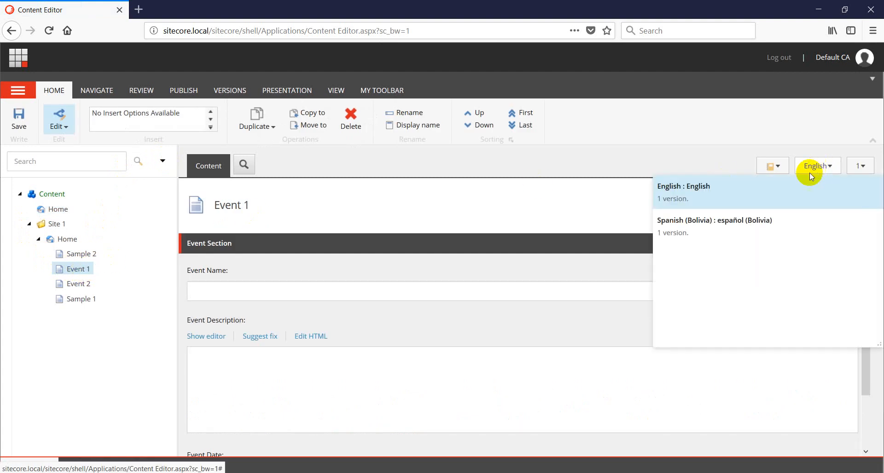
pyautogui.click(738, 230)
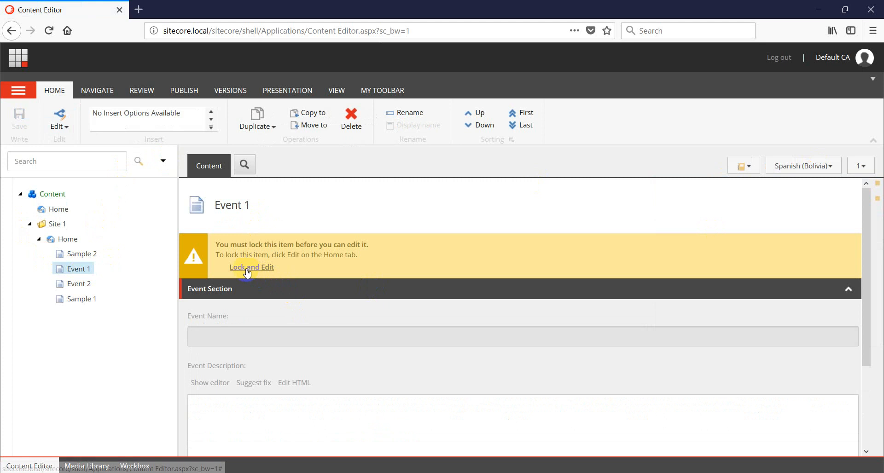
pyautogui.scroll(-3, 276, 366)
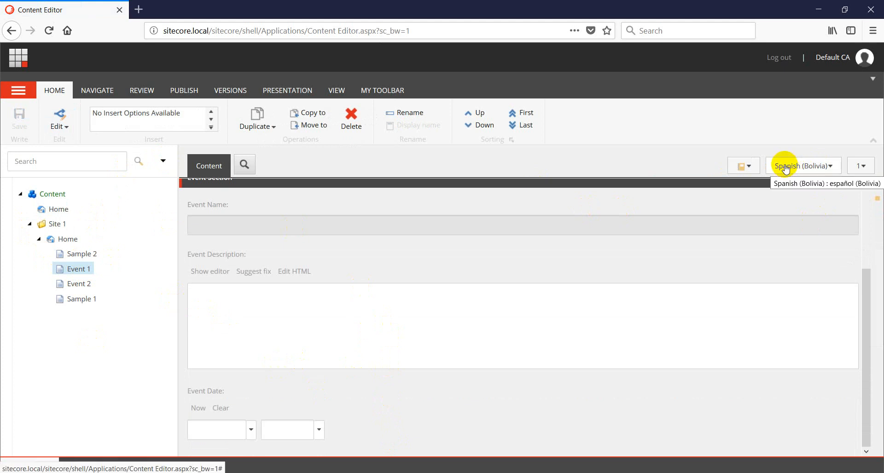
pyautogui.click(800, 172)
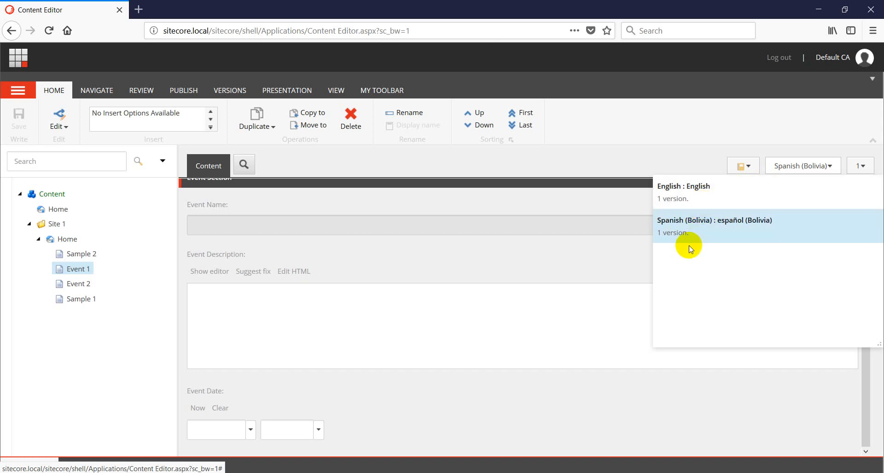
pyautogui.tripleClick(573, 402)
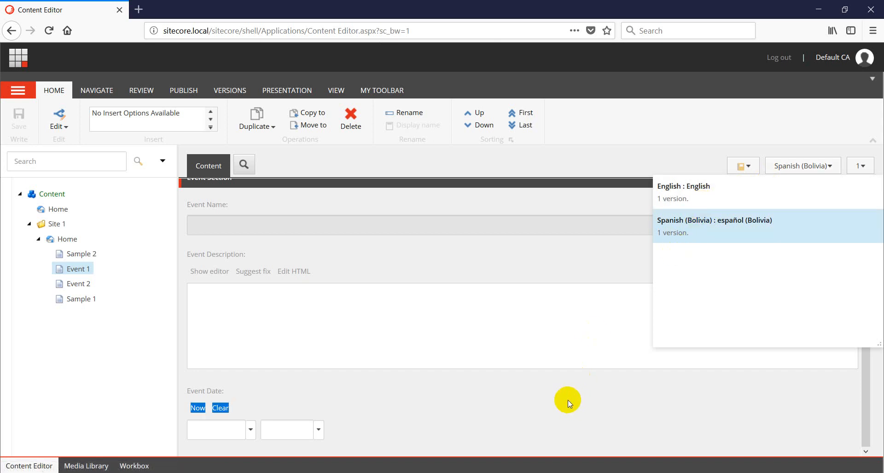
pyautogui.click(585, 299)
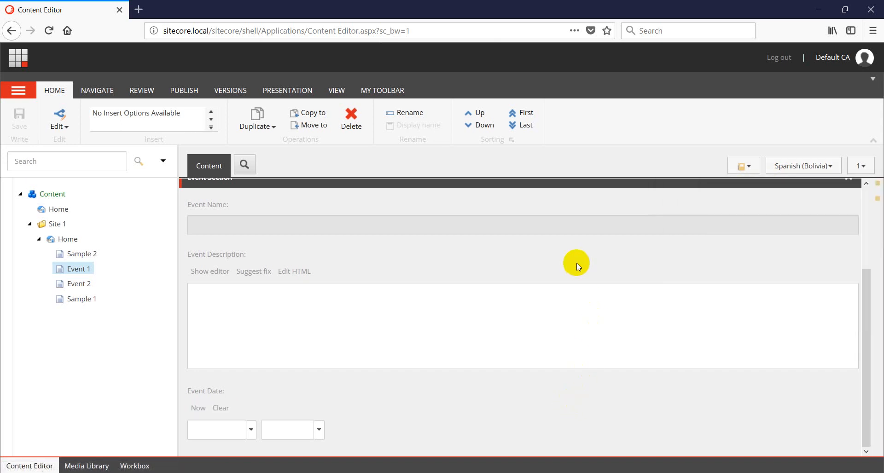
# Log out of defaultca, sign back in as the administrator, and reopen Content Editor
pyautogui.click(784, 59)
pyautogui.moveTo(364, 263); pyautogui.dragTo(148, 258)
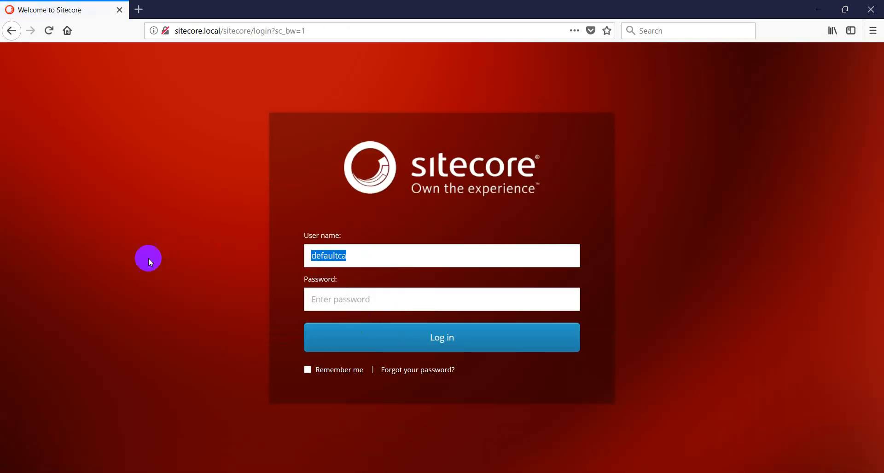
pyautogui.write('ajoshi')
pyautogui.press('Tab')
pyautogui.press('Return')
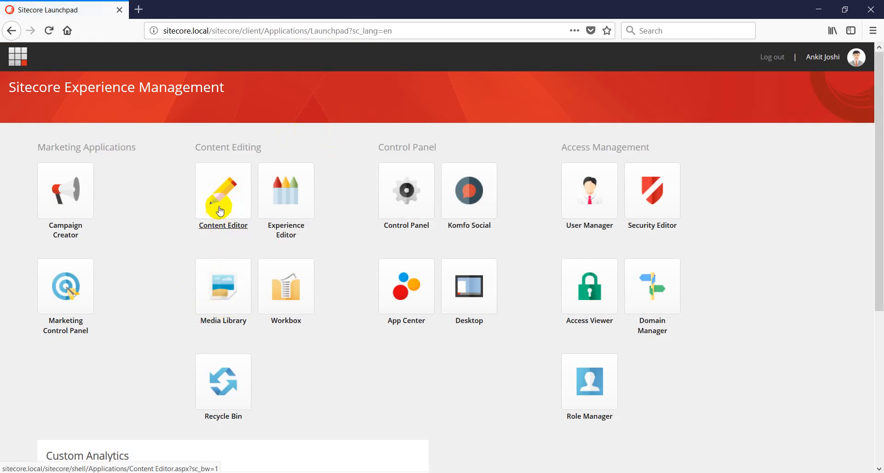
pyautogui.click(220, 211)
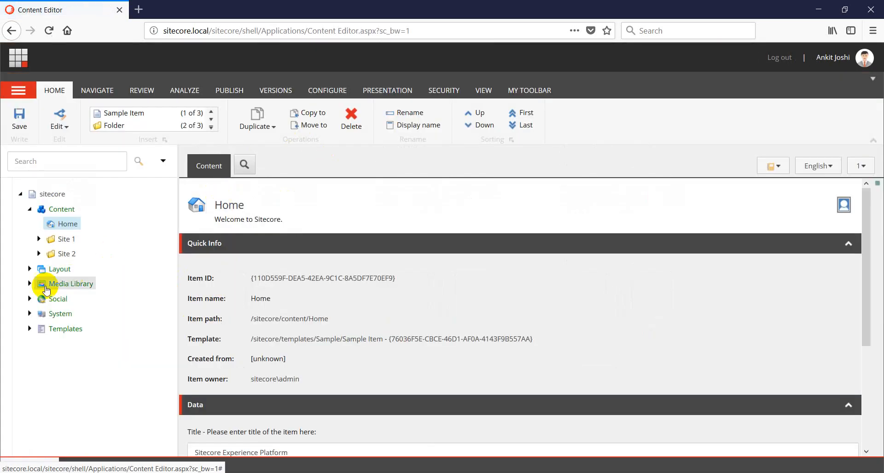
# Select the es-BO item under System > Languages and show its Security ribbon options
pyautogui.click(30, 314)
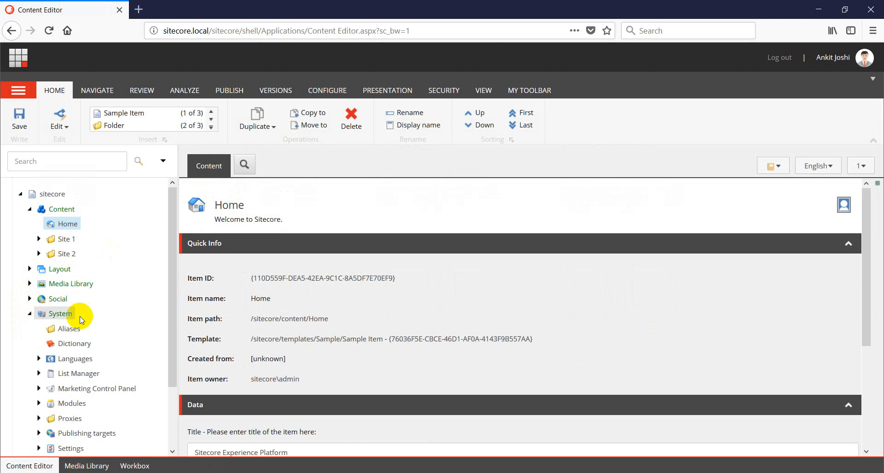
pyautogui.scroll(-3, 42, 304)
pyautogui.click(40, 286)
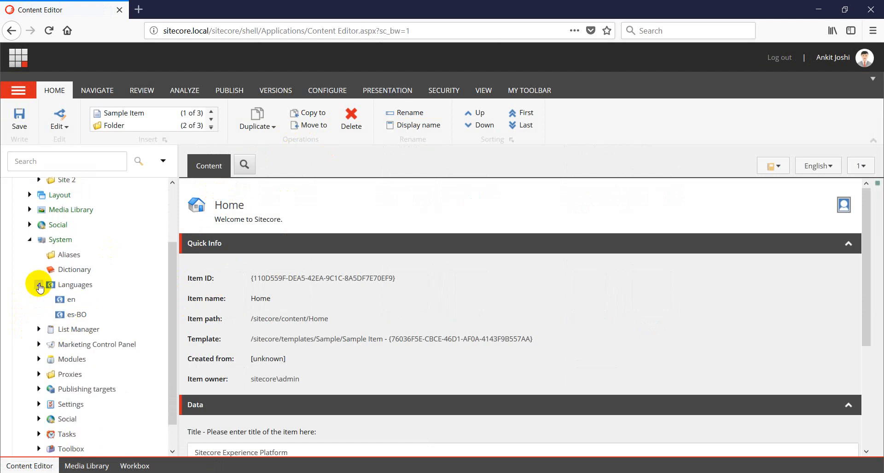
pyautogui.click(69, 314)
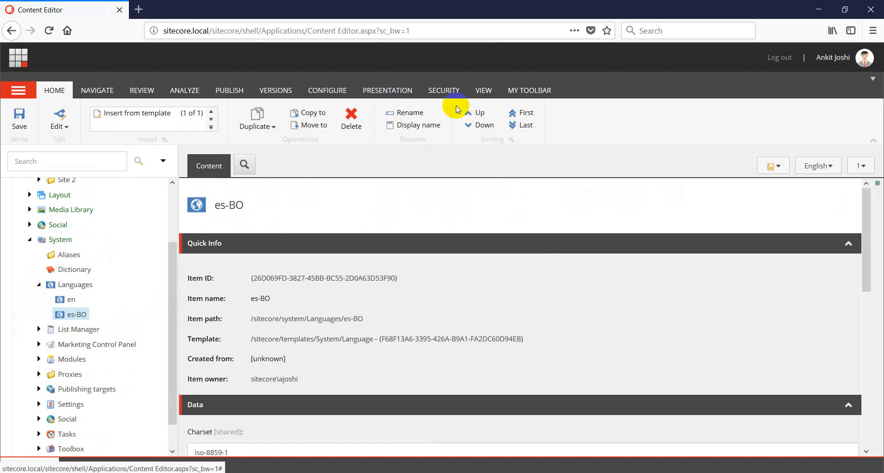
pyautogui.click(445, 91)
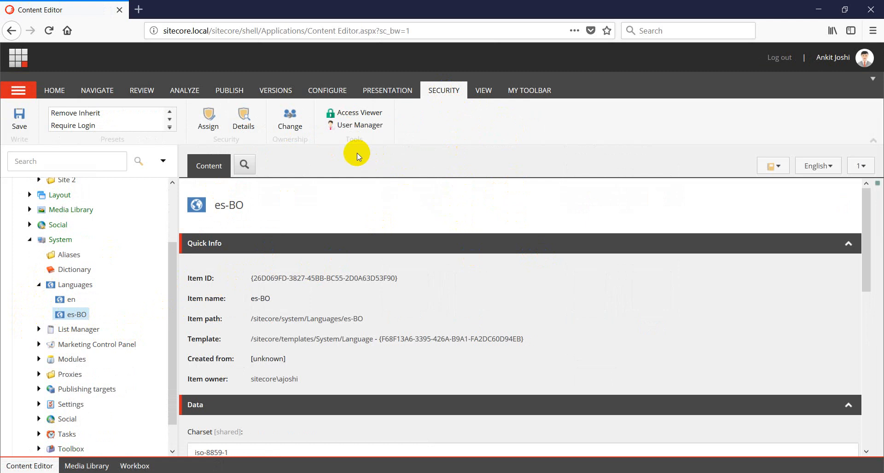
# Open Assign security rights for es-BO and add the sitecore\Default CA Role account
pyautogui.click(209, 129)
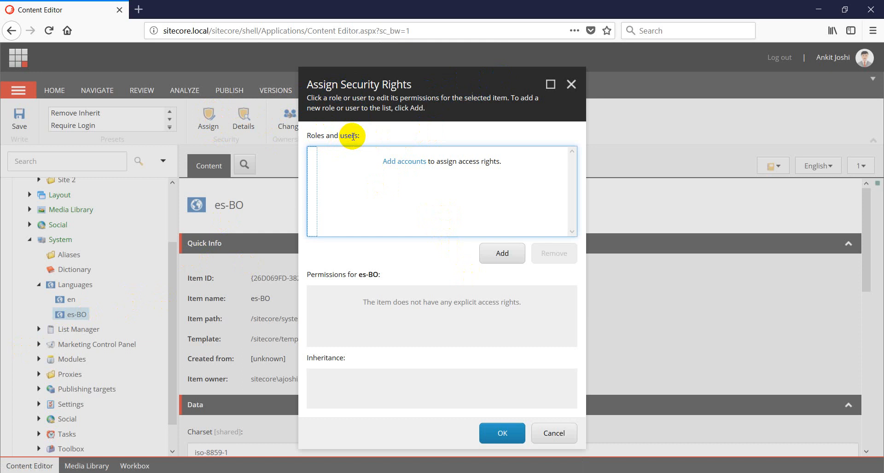
pyautogui.click(407, 162)
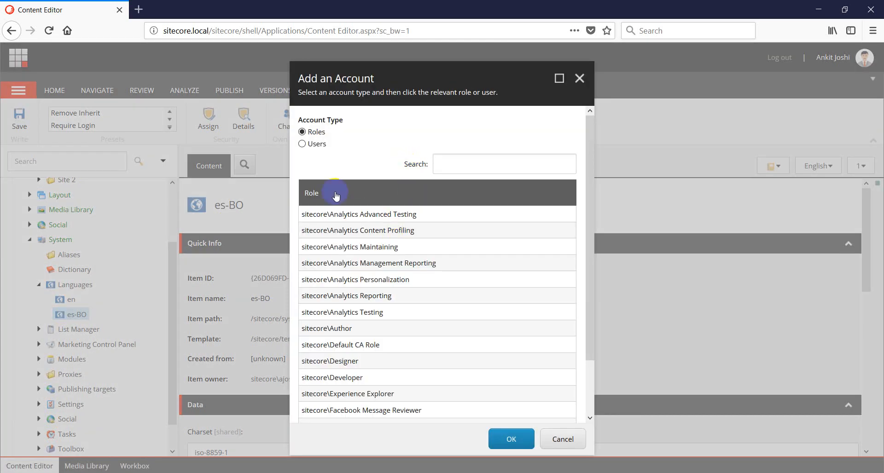
pyautogui.click(302, 145)
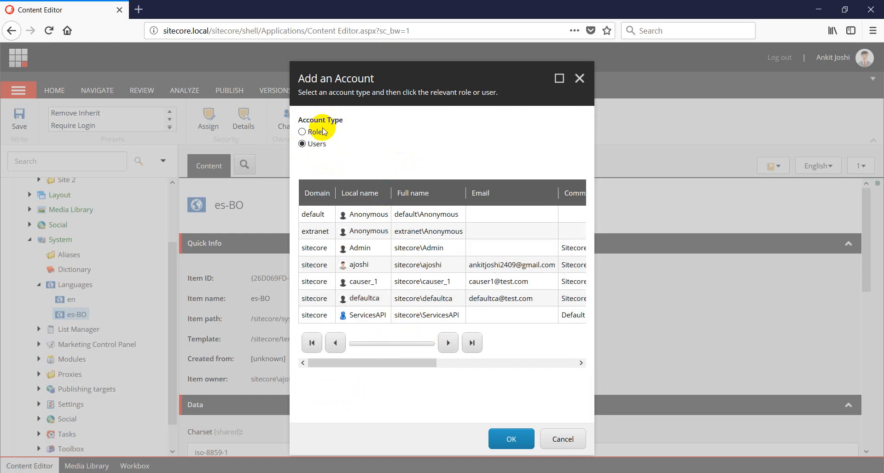
pyautogui.click(302, 133)
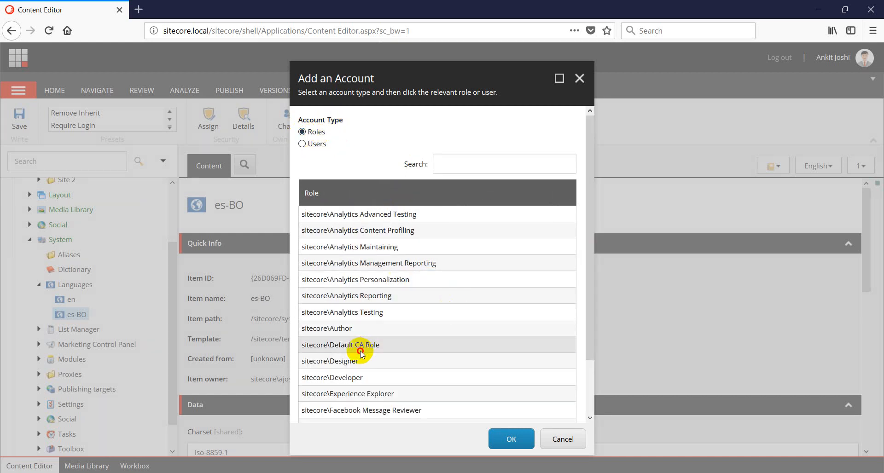
pyautogui.click(512, 439)
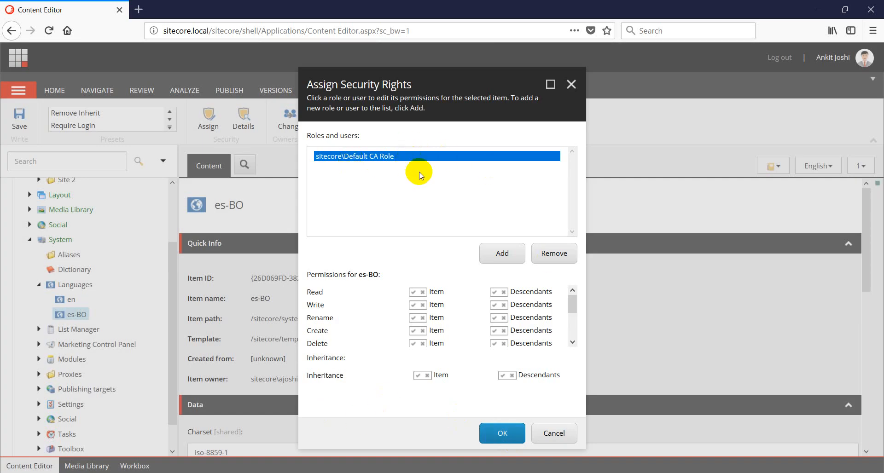
# Deny Default CA Role Read on the es-BO language item and its descendants
pyautogui.scroll(-2, 389, 318)
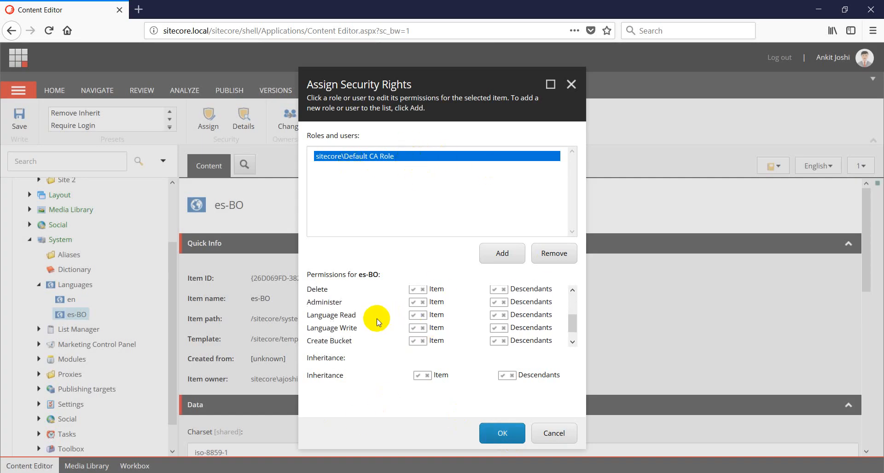
pyautogui.scroll(2, 376, 319)
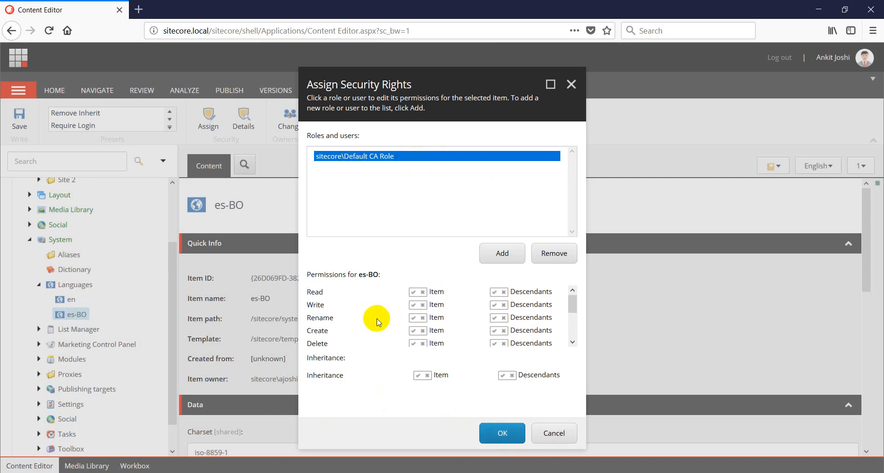
pyautogui.click(422, 292)
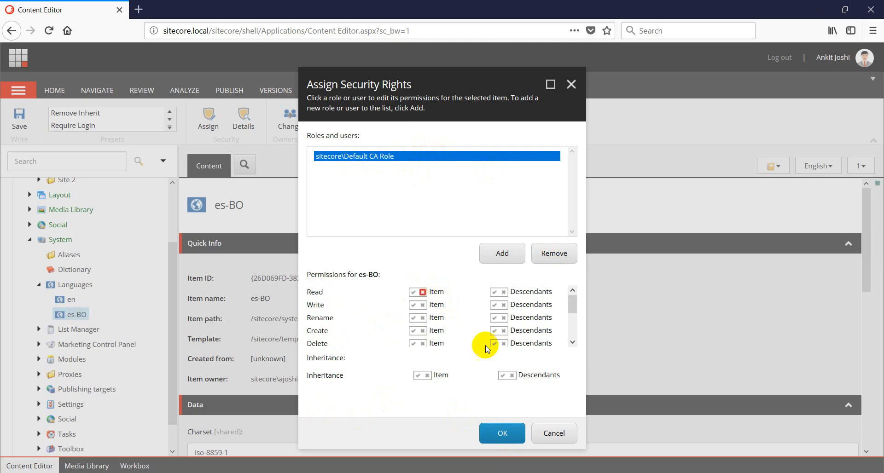
pyautogui.click(510, 294)
pyautogui.click(423, 307)
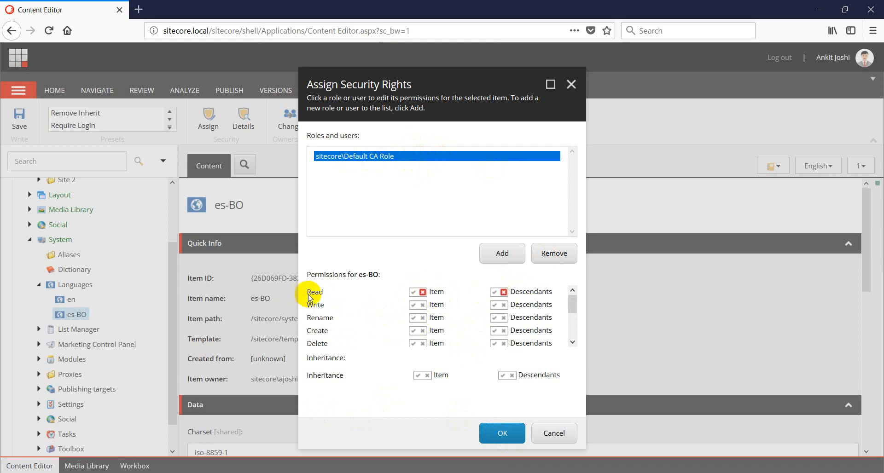
# Deny Language Read and Language Write on es-BO and descendants, confirm, and log out
pyautogui.scroll(-3, 418, 332)
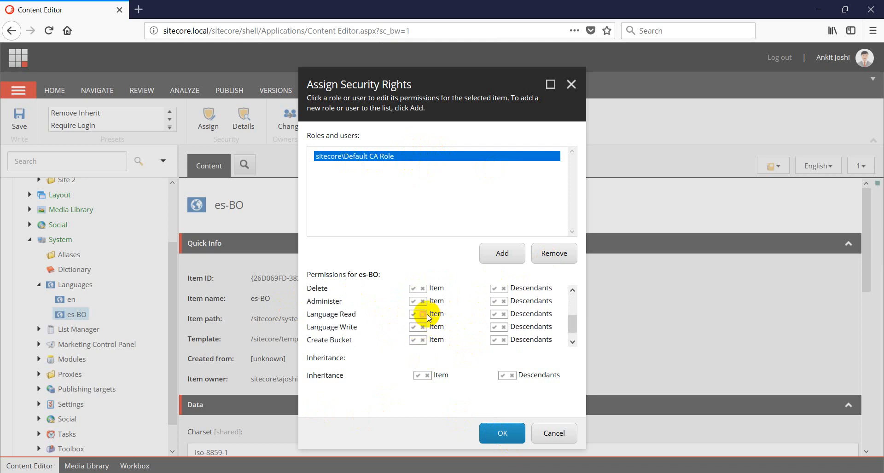
pyautogui.click(422, 314)
pyautogui.click(423, 327)
pyautogui.click(504, 314)
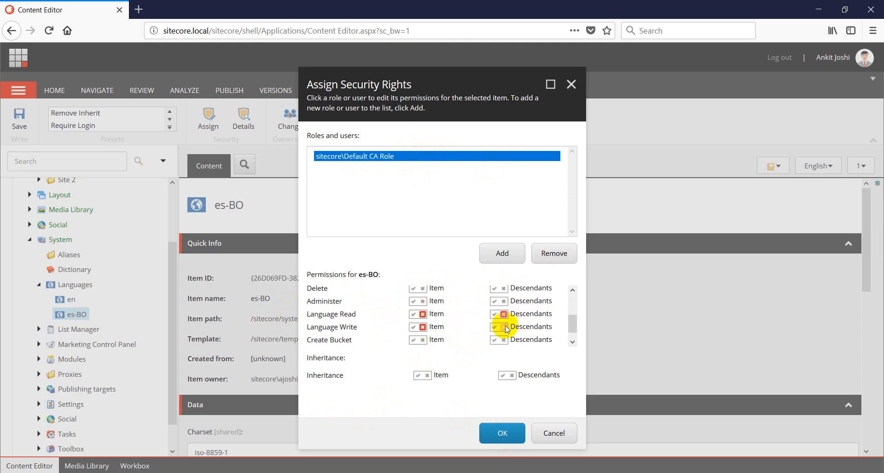
pyautogui.click(504, 327)
pyautogui.click(501, 436)
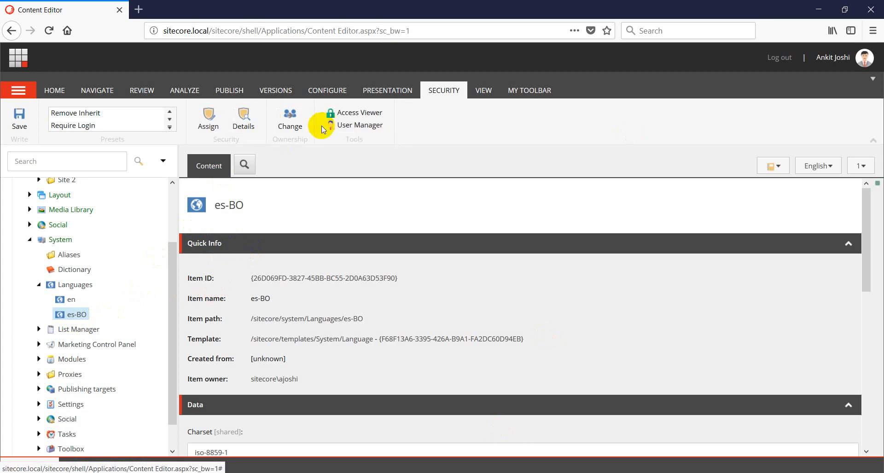
pyautogui.click(782, 62)
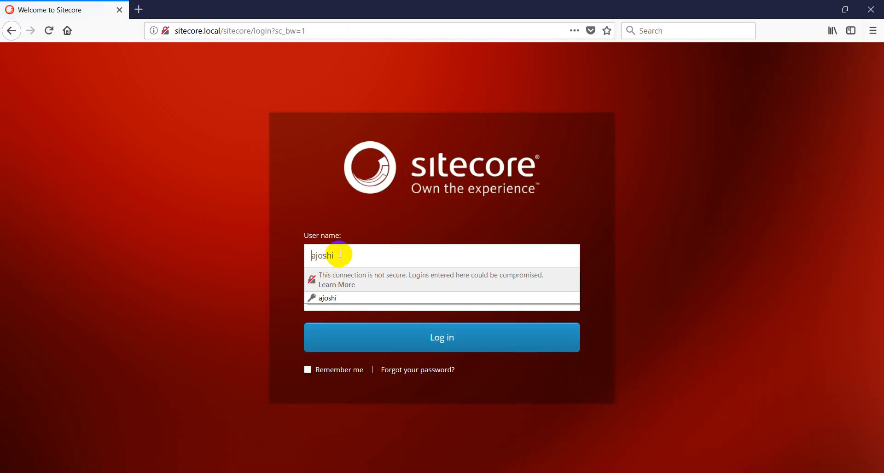
# Log in as the Default CA test user via the saved login and open Content Editor
pyautogui.click(313, 234)
pyautogui.write('de')
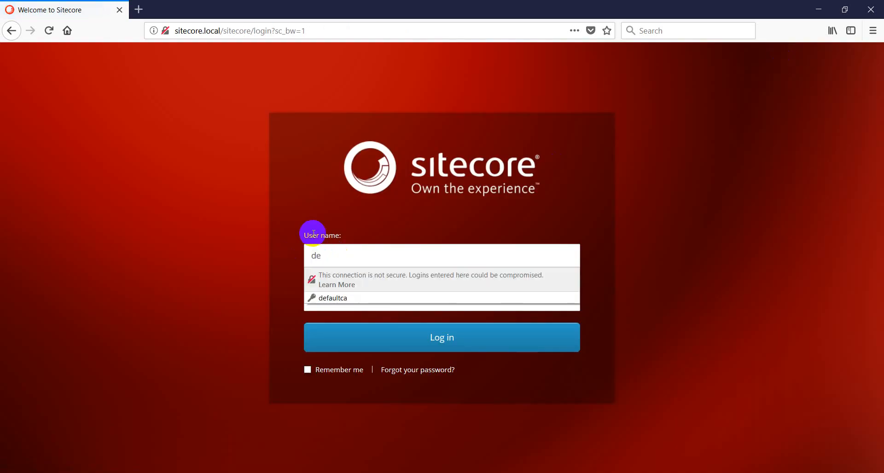
pyautogui.press('Down')
pyautogui.press('Down')
pyautogui.press('Return')
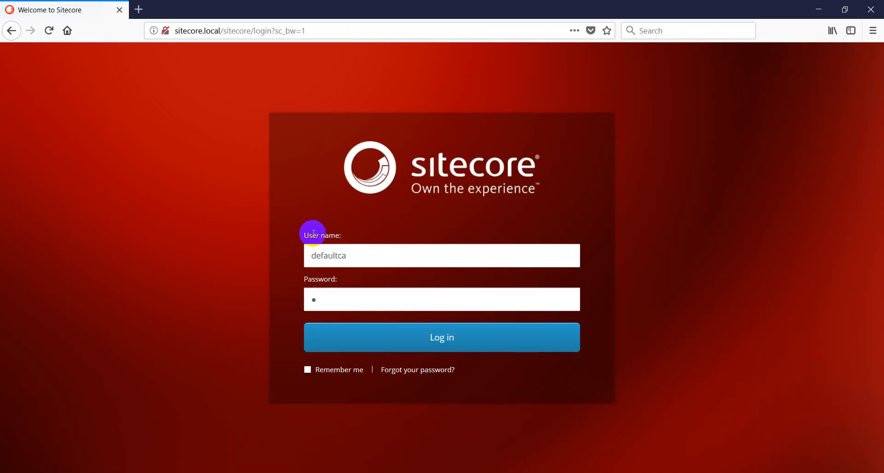
pyautogui.press('Return')
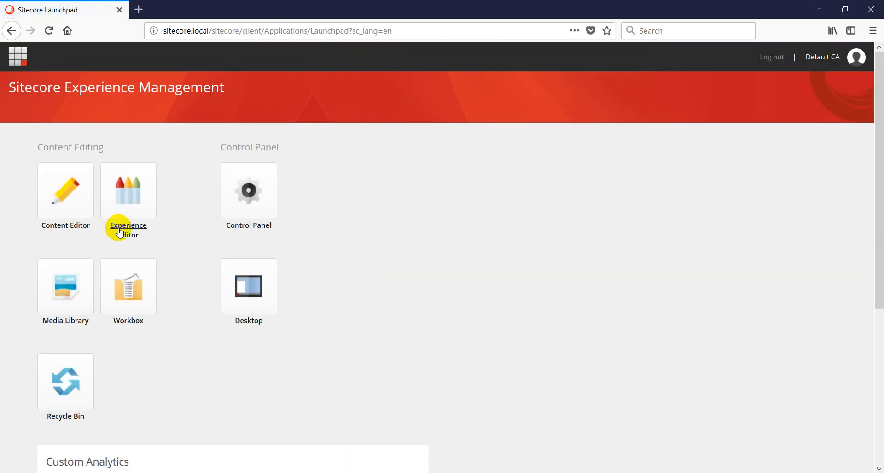
pyautogui.click(67, 208)
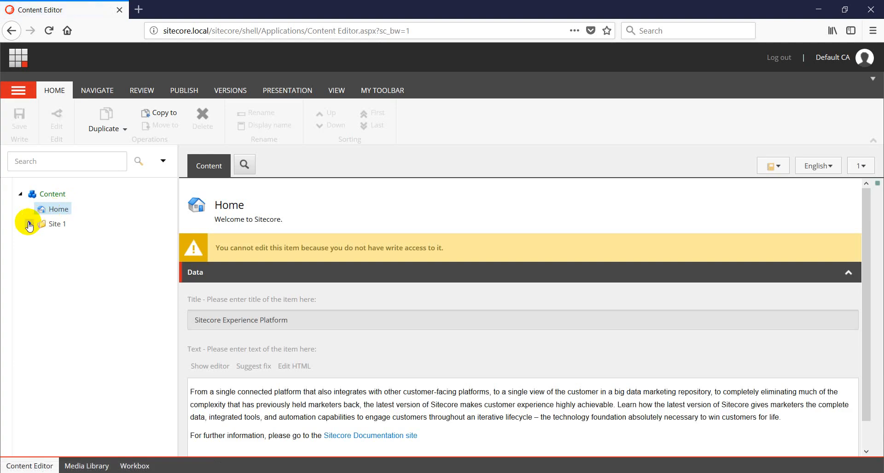
# Open Event 1 under Site 1 > Home, check its English language versions, and scroll to Event Date
pyautogui.click(29, 223)
pyautogui.click(37, 239)
pyautogui.click(74, 271)
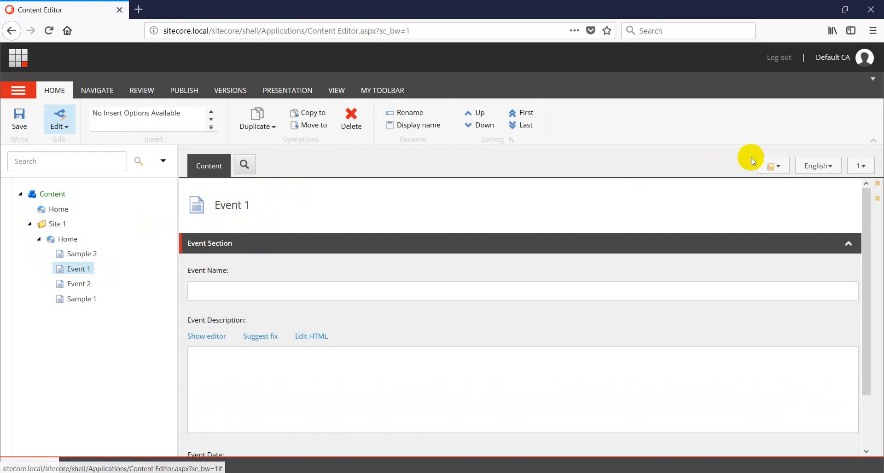
pyautogui.click(821, 169)
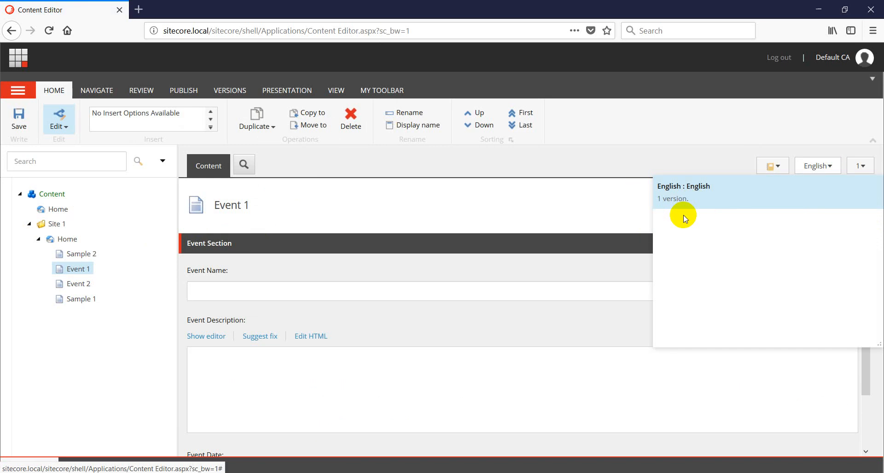
pyautogui.click(502, 269)
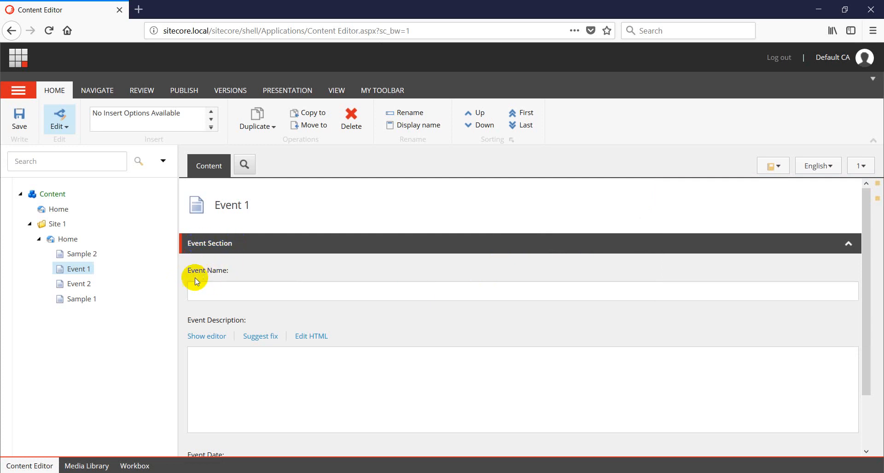
pyautogui.scroll(-2, 272, 287)
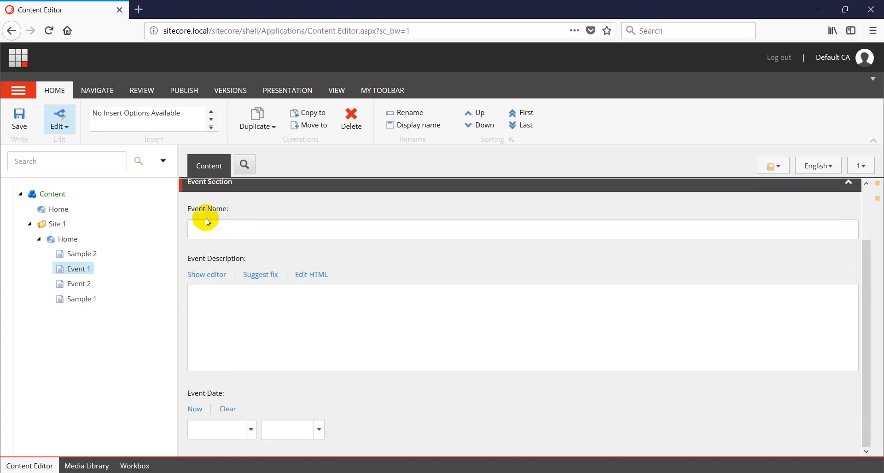
pyautogui.click(202, 280)
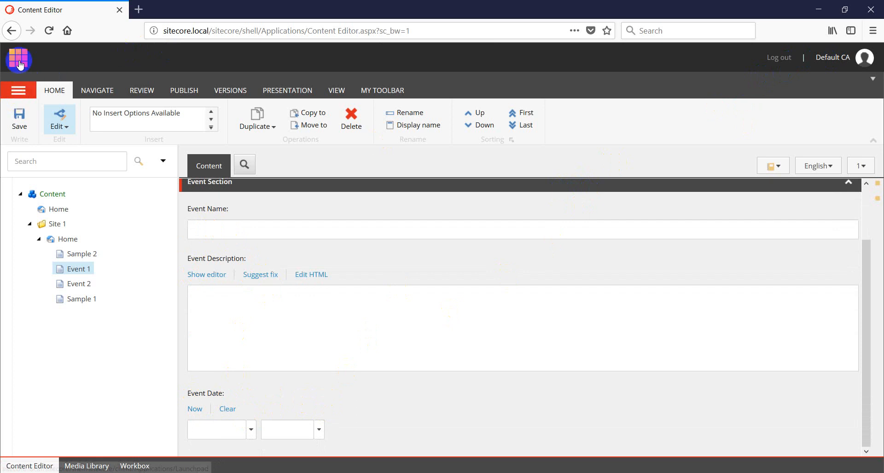
# Log in as the administrator, open Security Editor, and select sitecore\Default CA Role
pyautogui.click(778, 58)
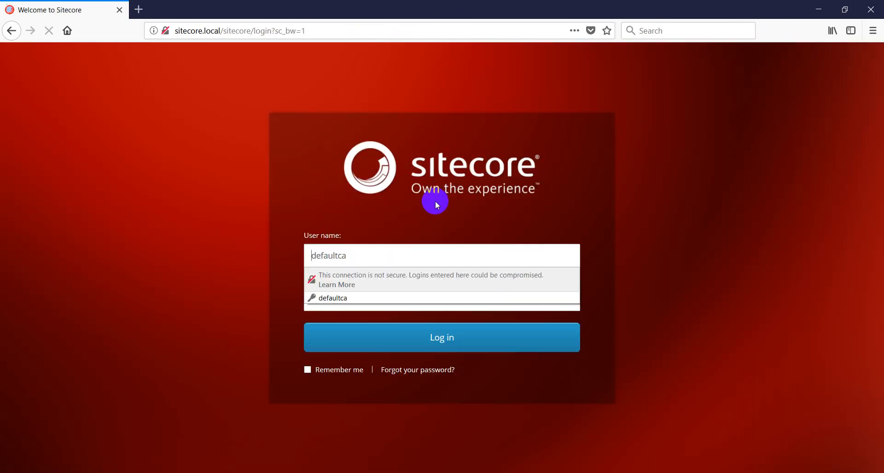
pyautogui.click(350, 260)
pyautogui.hotkey('ctrl', 'a')
pyautogui.write('ajoshi')
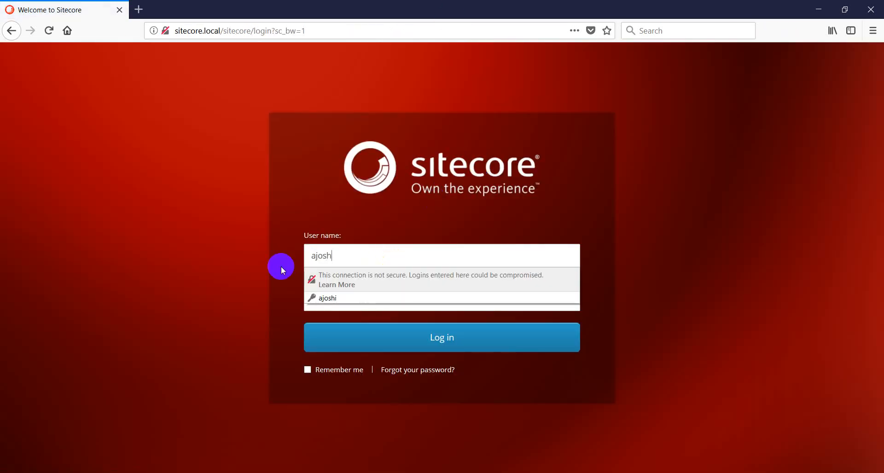
pyautogui.press('Tab')
pyautogui.press('Return')
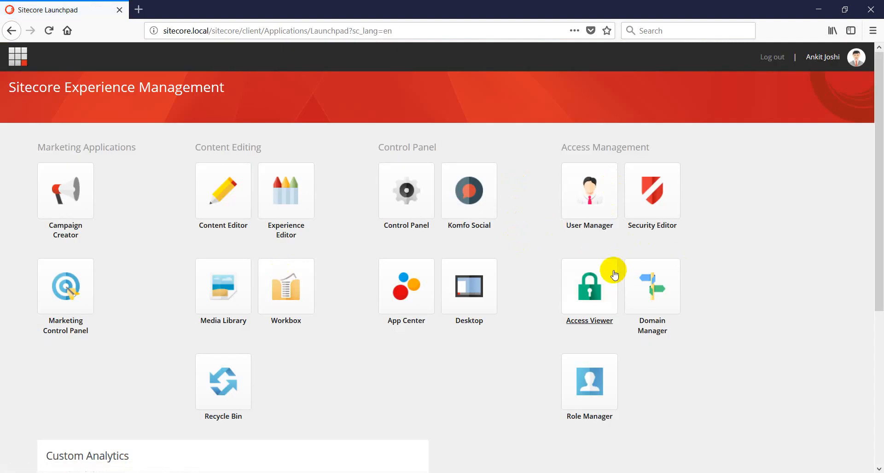
pyautogui.click(647, 201)
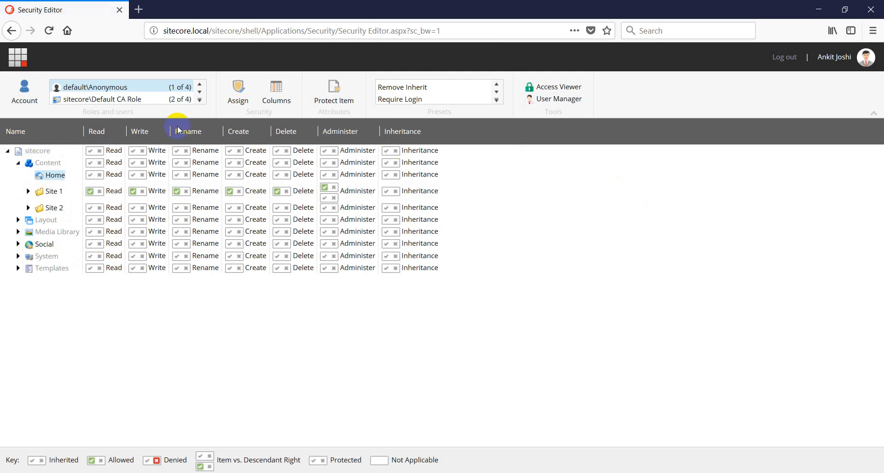
pyautogui.click(115, 101)
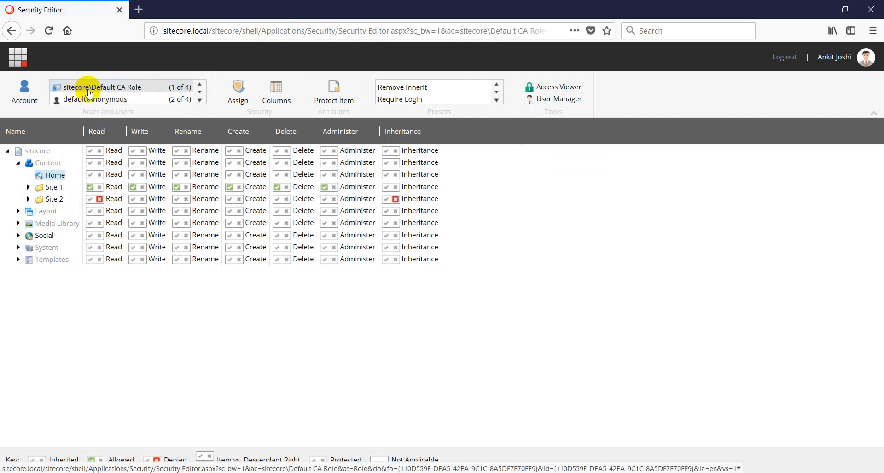
# Deny Read on Templates > Feature > Event > _Event > Event Section > Event Date, confirm, and log out
pyautogui.click(18, 259)
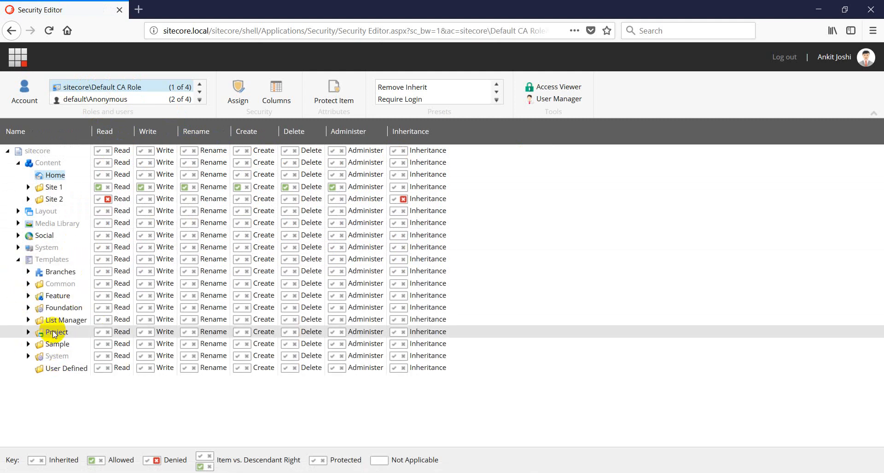
pyautogui.click(28, 296)
pyautogui.click(40, 308)
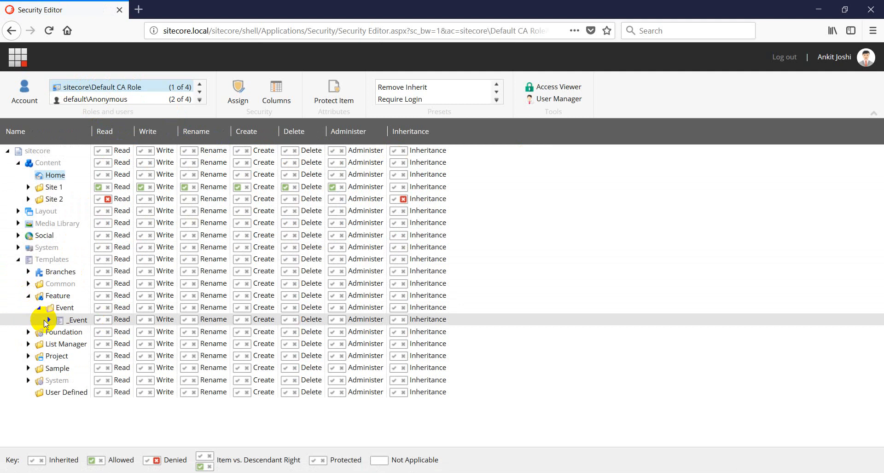
pyautogui.click(46, 320)
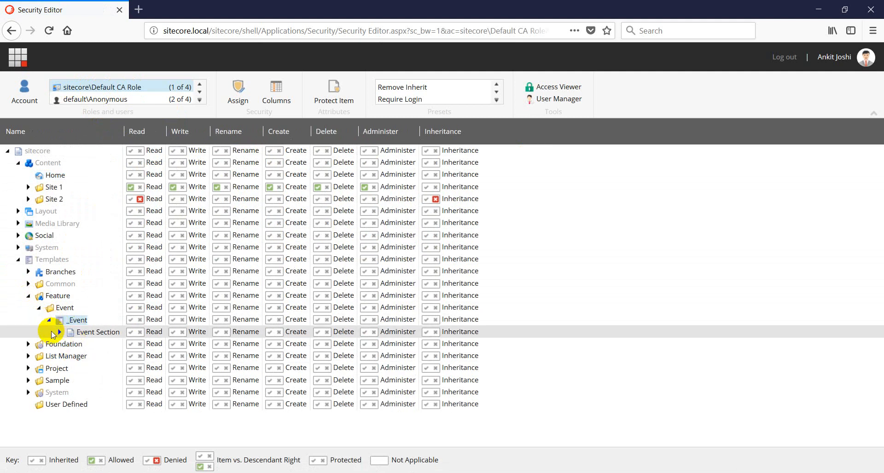
pyautogui.click(59, 332)
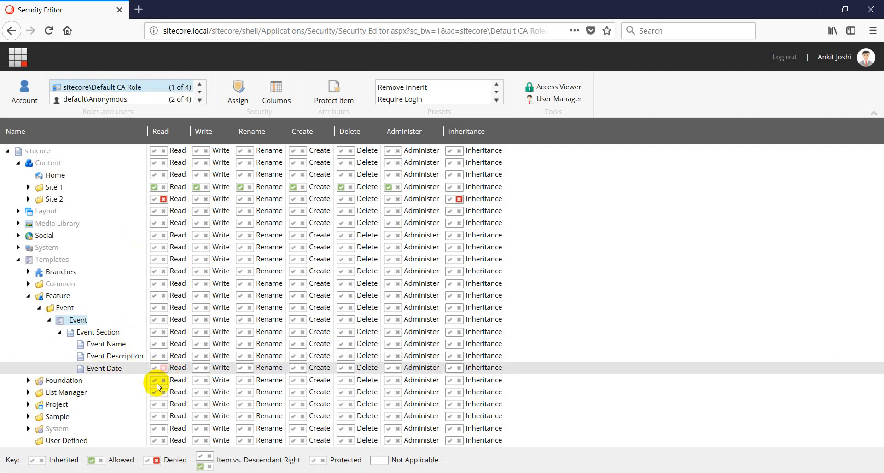
pyautogui.click(163, 368)
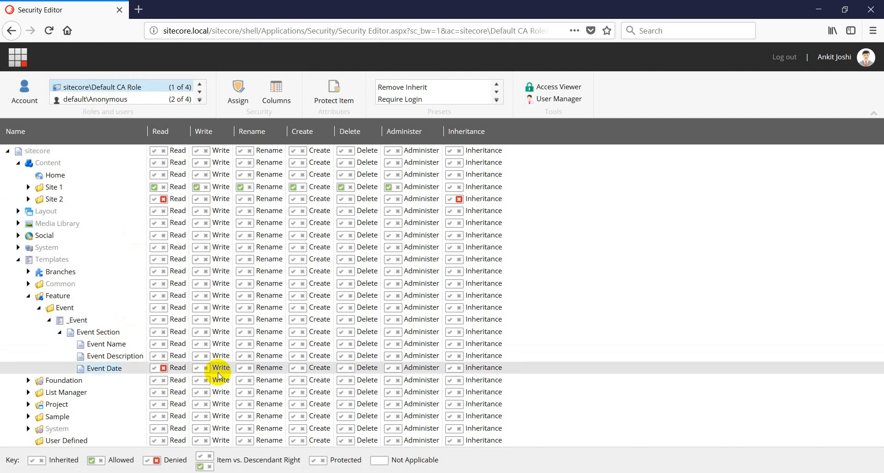
pyautogui.click(238, 97)
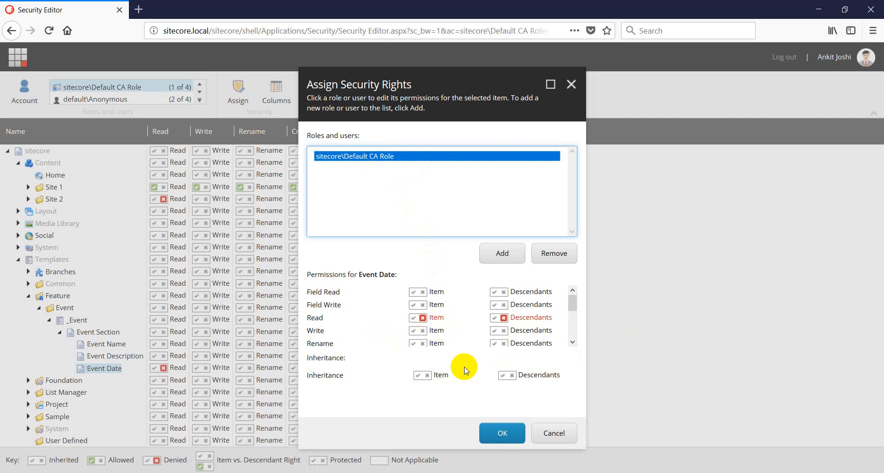
pyautogui.click(490, 431)
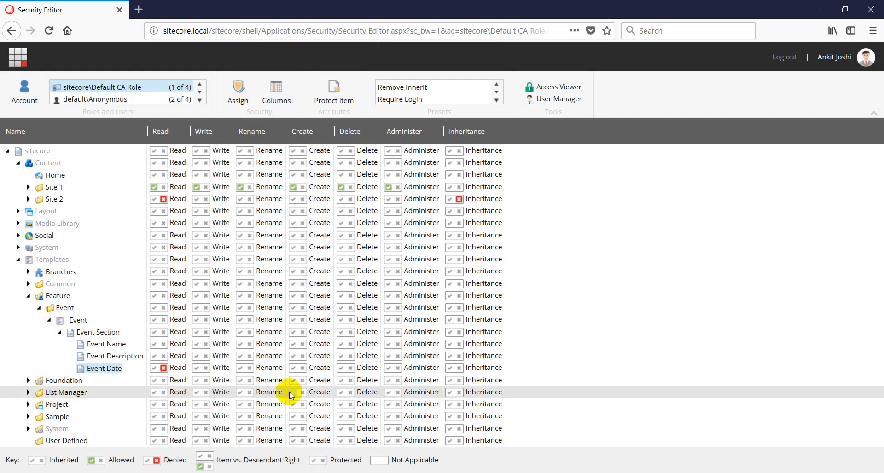
pyautogui.click(777, 64)
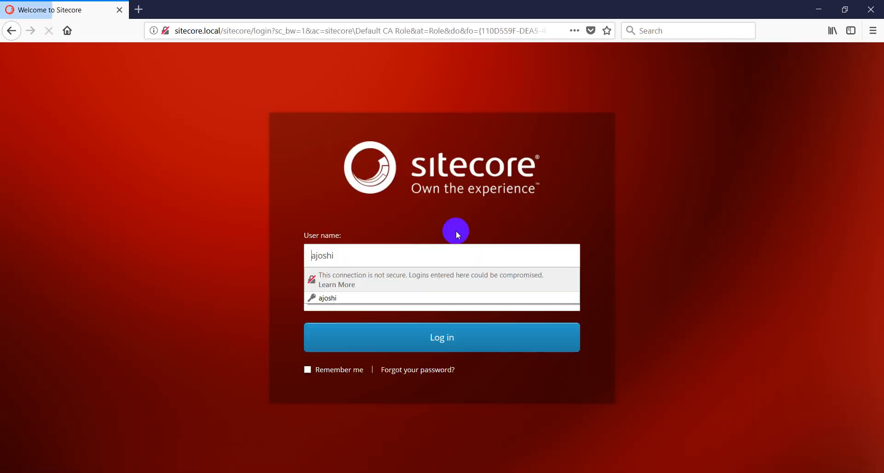
# Log in as the Default CA content-author user with the saved login and open Content Editor
pyautogui.moveTo(371, 256); pyautogui.dragTo(253, 251)
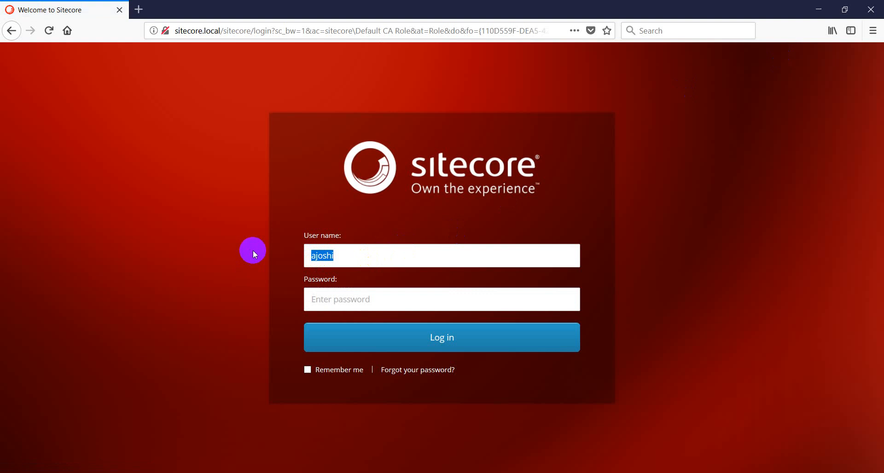
pyautogui.write('def')
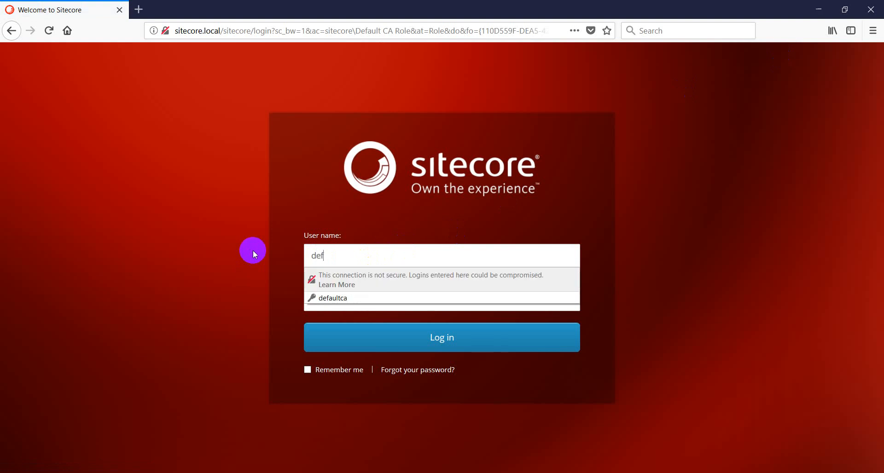
pyautogui.press('Down')
pyautogui.press('Return')
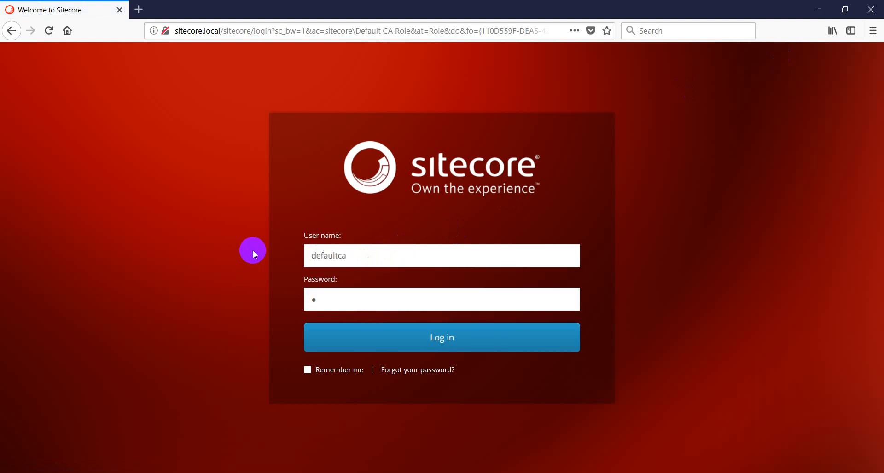
pyautogui.press('Return')
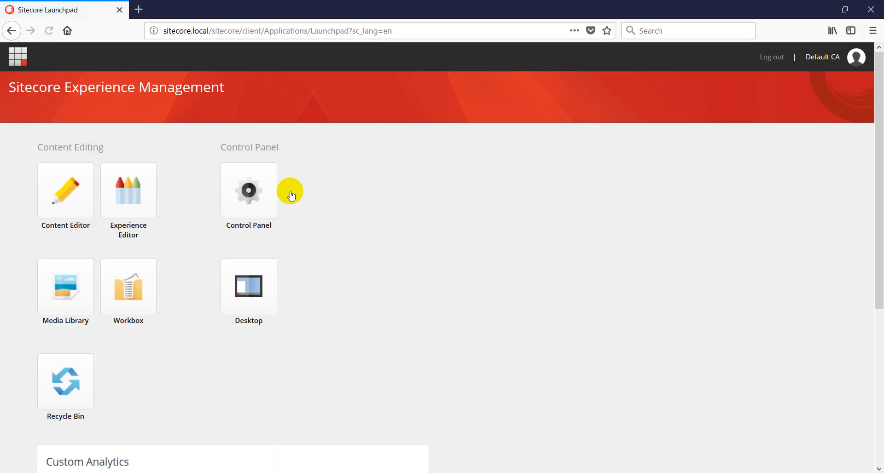
pyautogui.click(61, 199)
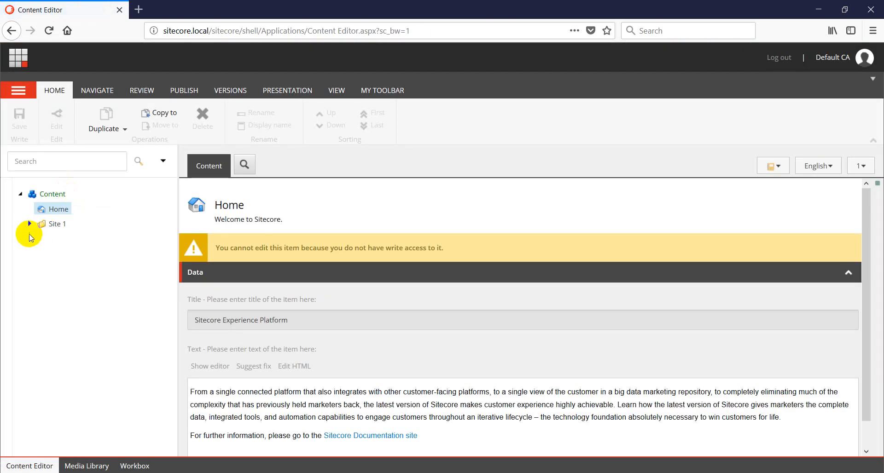
# Open Event 1 under Site 1 > Home, scroll through its fields, then log out
pyautogui.click(29, 224)
pyautogui.click(39, 239)
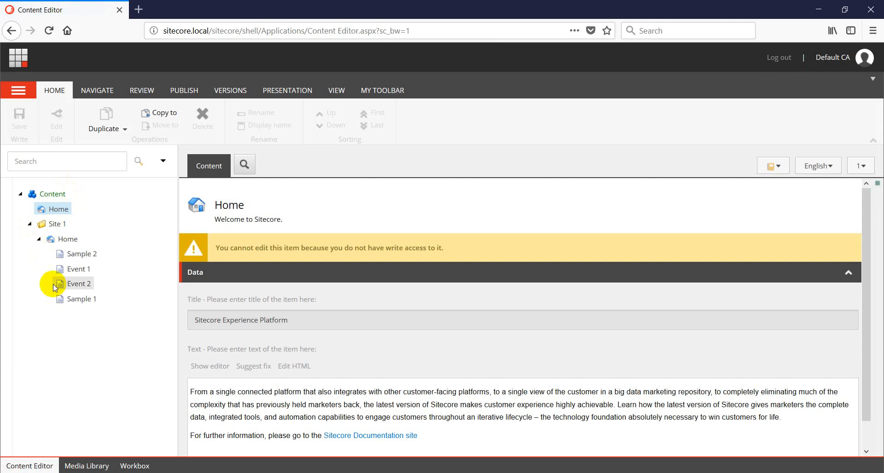
pyautogui.click(79, 274)
pyautogui.scroll(-1, 240, 302)
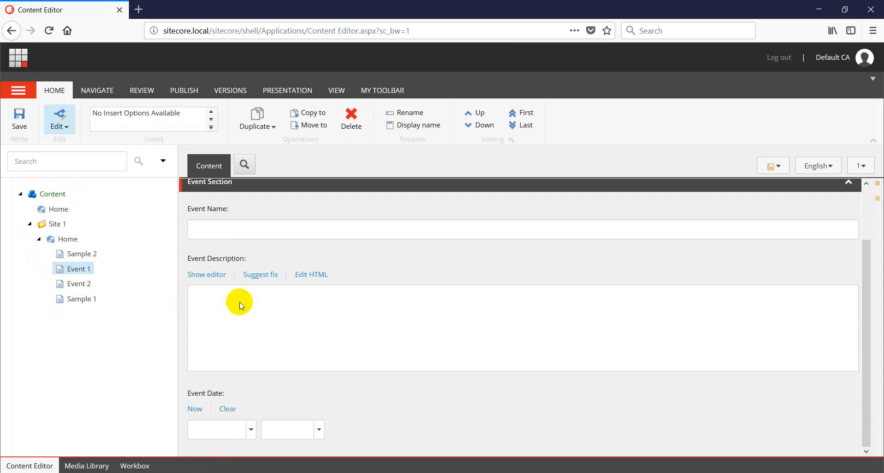
pyautogui.scroll(2, 240, 302)
pyautogui.click(776, 59)
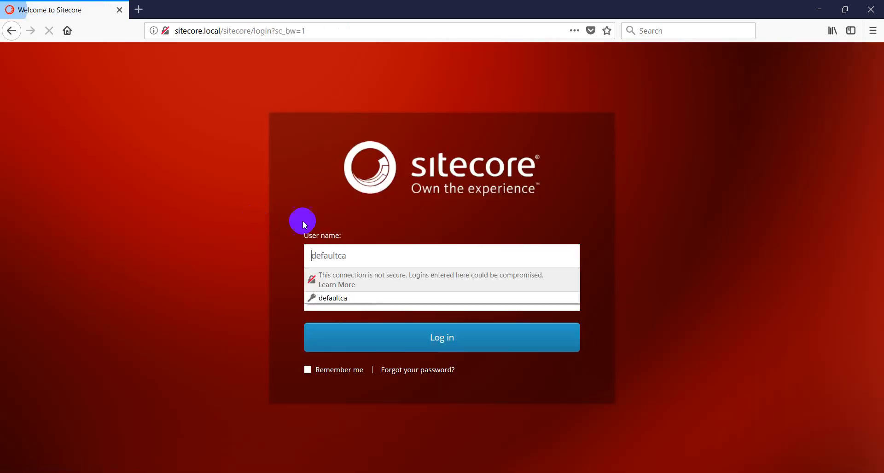
# Log in as the administrator, open Security Editor, and select Default CA Role
pyautogui.doubleClick(318, 255)
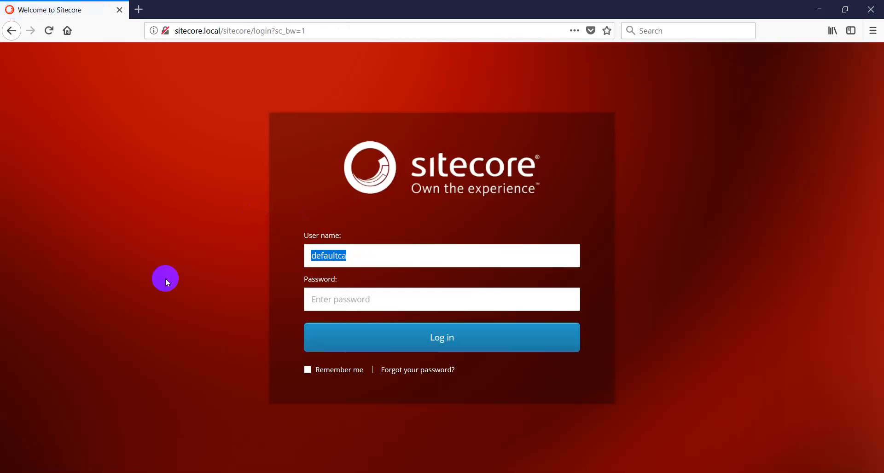
pyautogui.write('ajoshi')
pyautogui.press('Tab')
pyautogui.write('•')
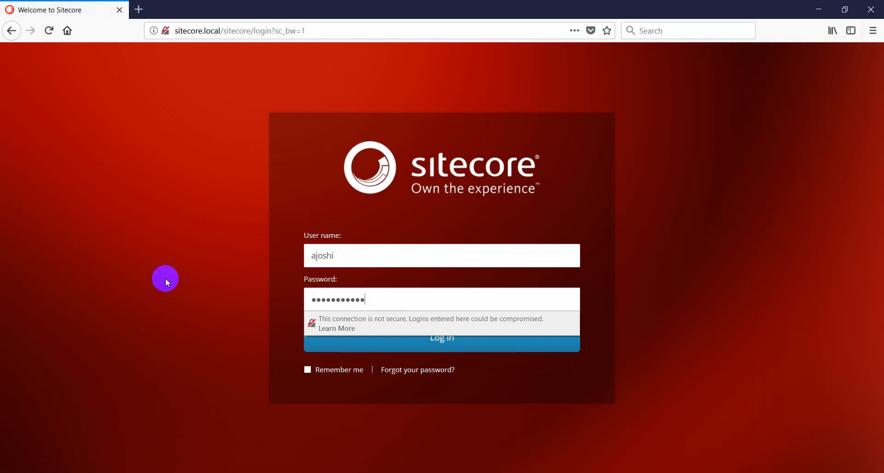
pyautogui.press('Return')
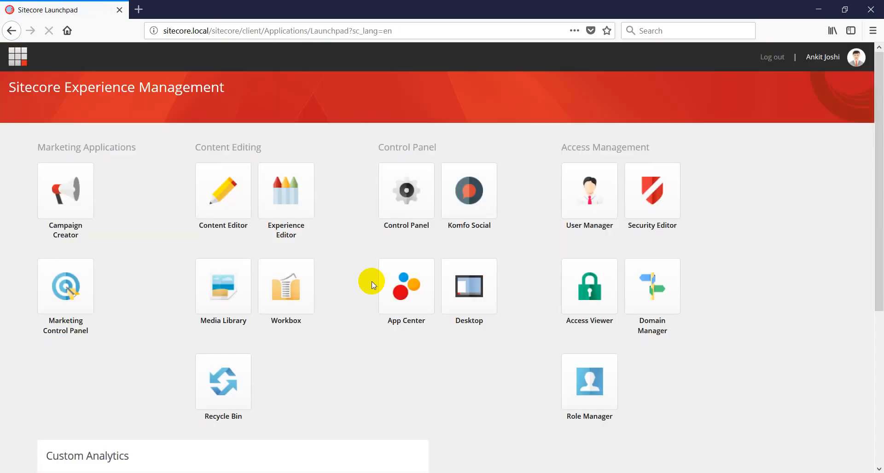
pyautogui.click(652, 196)
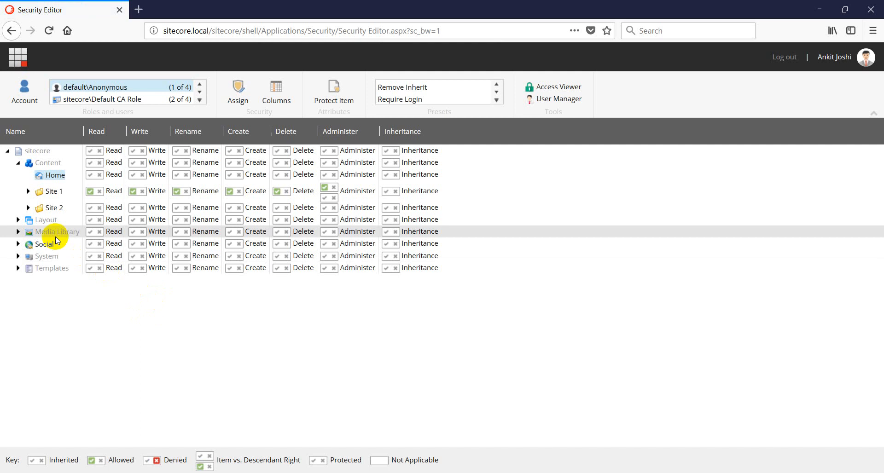
pyautogui.click(113, 100)
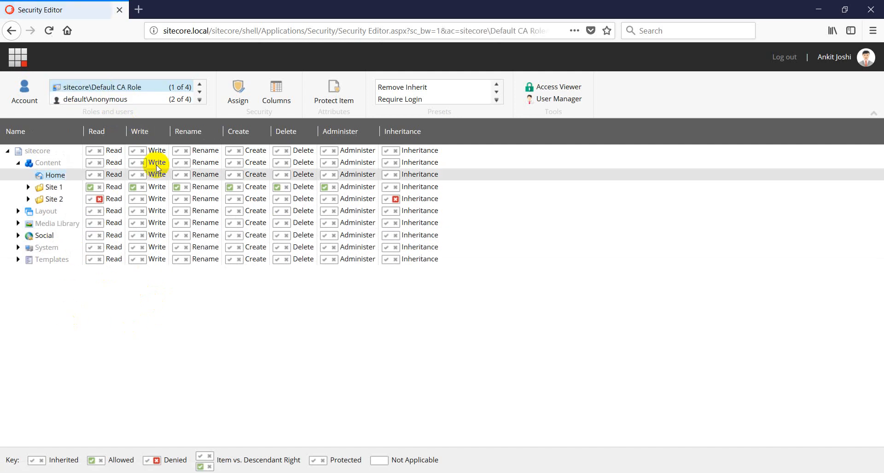
# Select the Event Date field under Templates > Feature > Event > _Event > Event Section
pyautogui.click(18, 259)
pyautogui.click(28, 296)
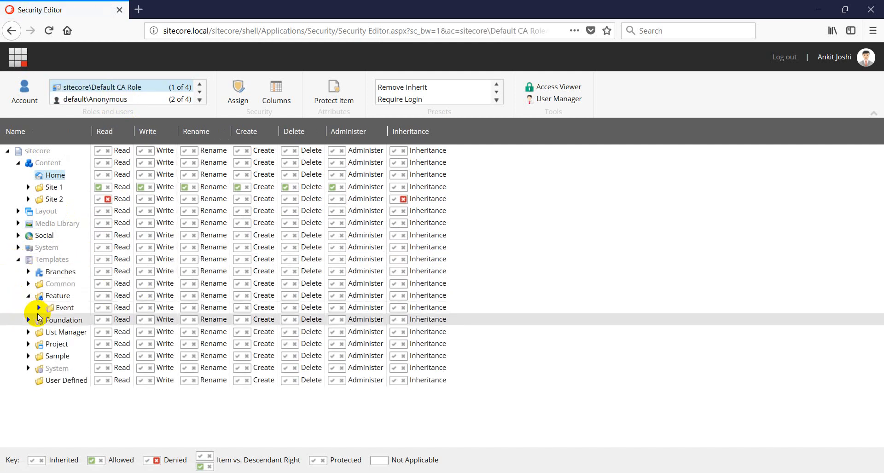
pyautogui.click(39, 308)
pyautogui.click(49, 320)
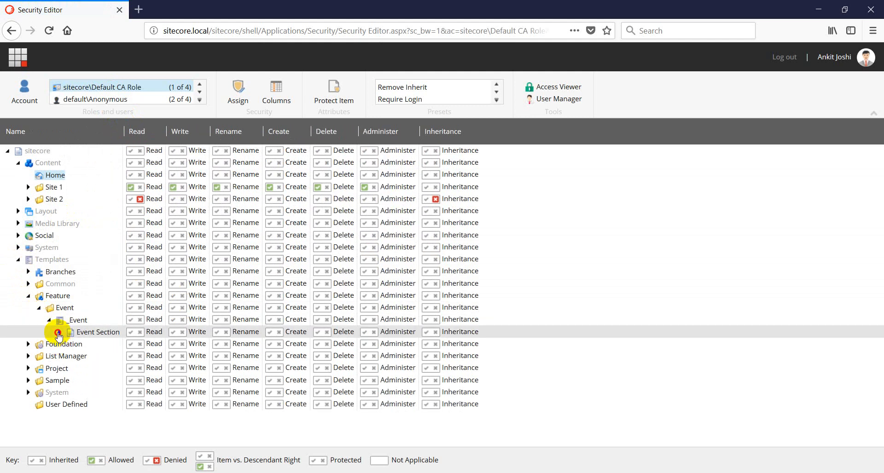
pyautogui.click(59, 332)
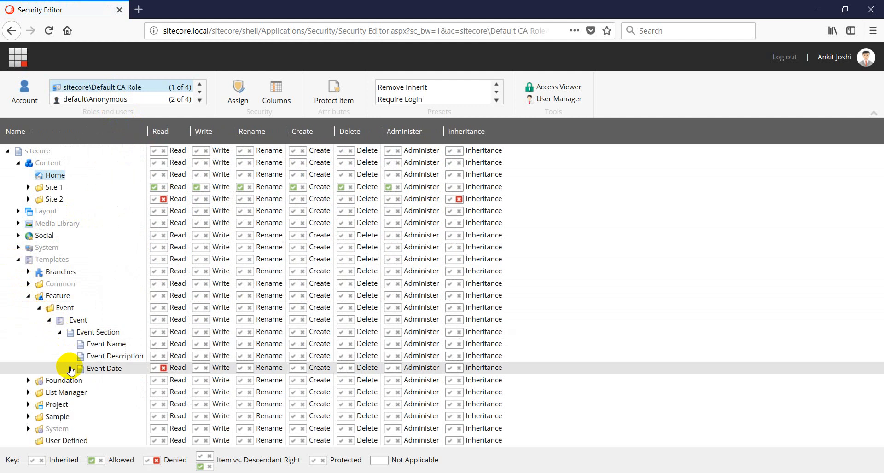
pyautogui.click(98, 369)
# Deny Inheritance on Event Date and its descendants for Default CA Role
pyautogui.click(238, 90)
pyautogui.click(455, 200)
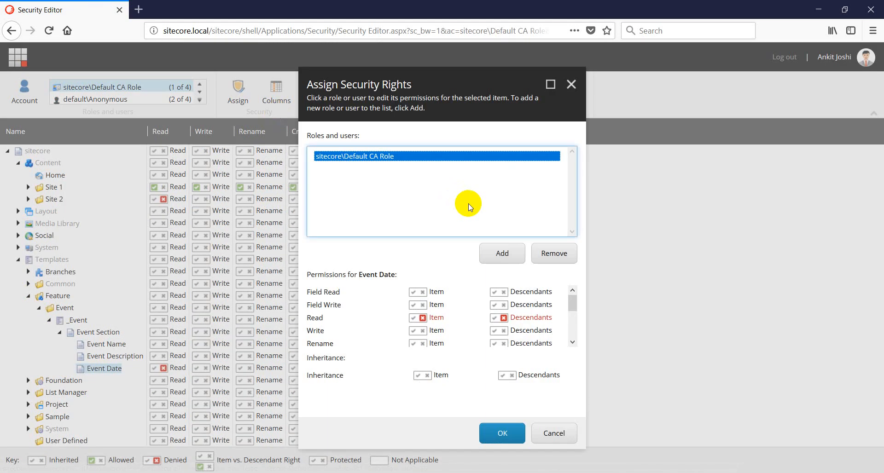
pyautogui.click(416, 376)
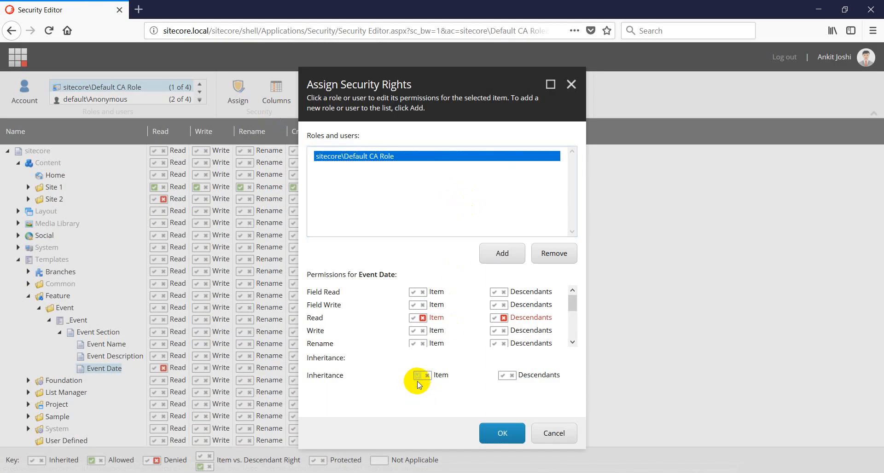
pyautogui.click(427, 376)
pyautogui.click(512, 375)
pyautogui.click(498, 434)
pyautogui.click(499, 434)
# Deny Field Read on Event Date and descendants plus Field Write for descendants, then save
pyautogui.click(421, 293)
pyautogui.click(505, 293)
pyautogui.click(504, 306)
pyautogui.click(503, 433)
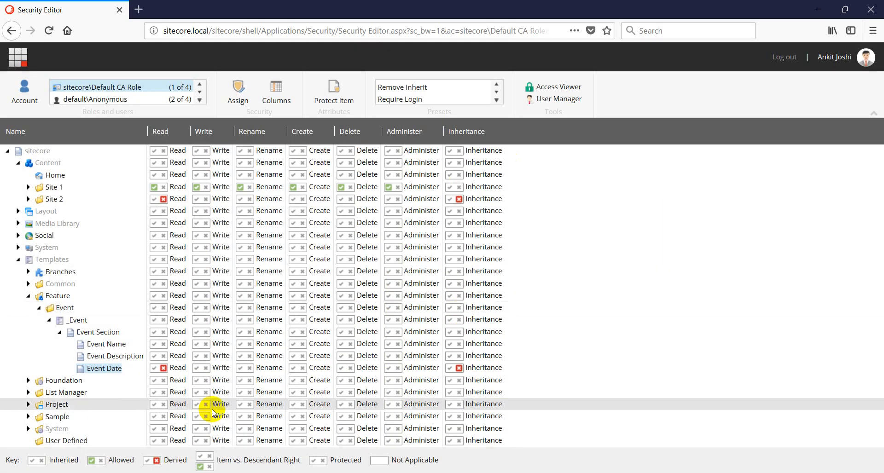
# Confirm in Access Viewer that Default CA Role's Read on Event Date is denied, then log out
pyautogui.click(526, 92)
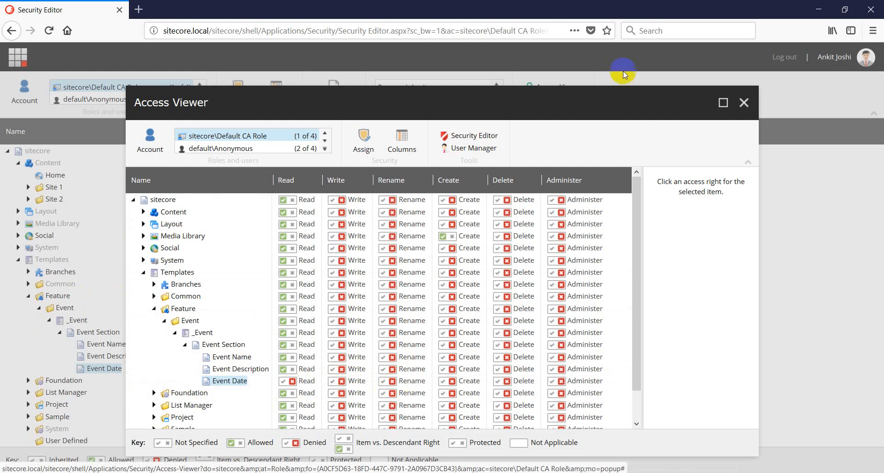
pyautogui.click(745, 105)
pyautogui.click(784, 57)
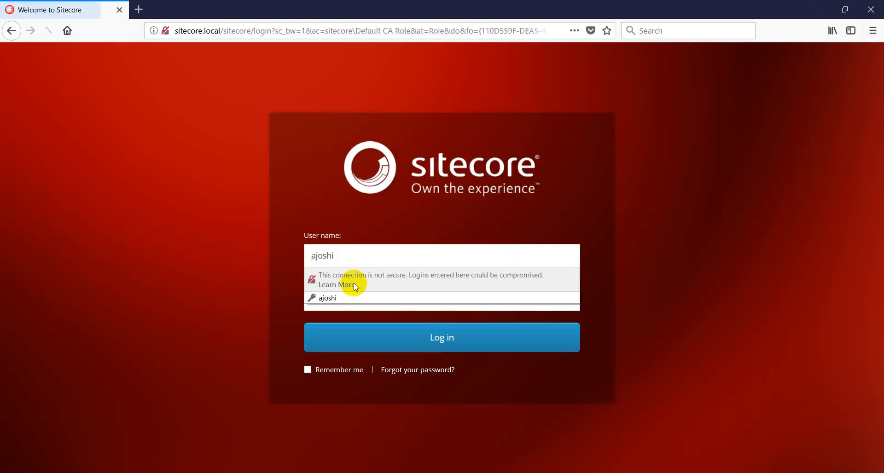
# Log in as the Default CA content-author user with the saved login and open Content Editor
pyautogui.click(261, 266)
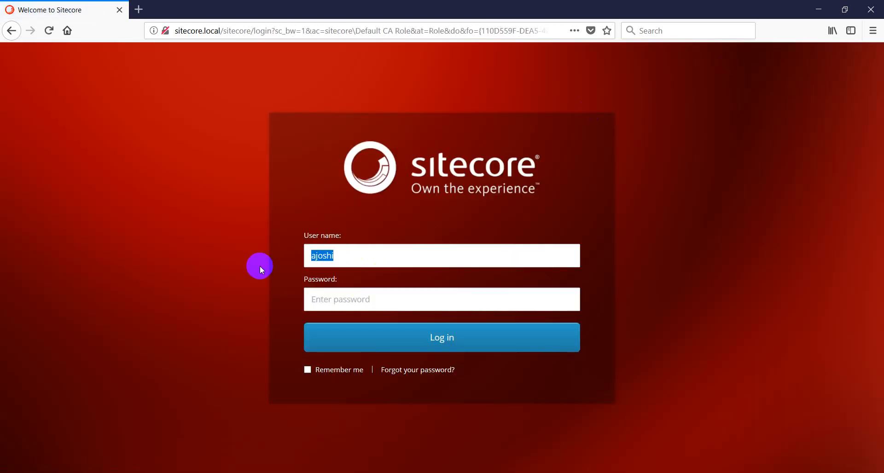
pyautogui.write('def')
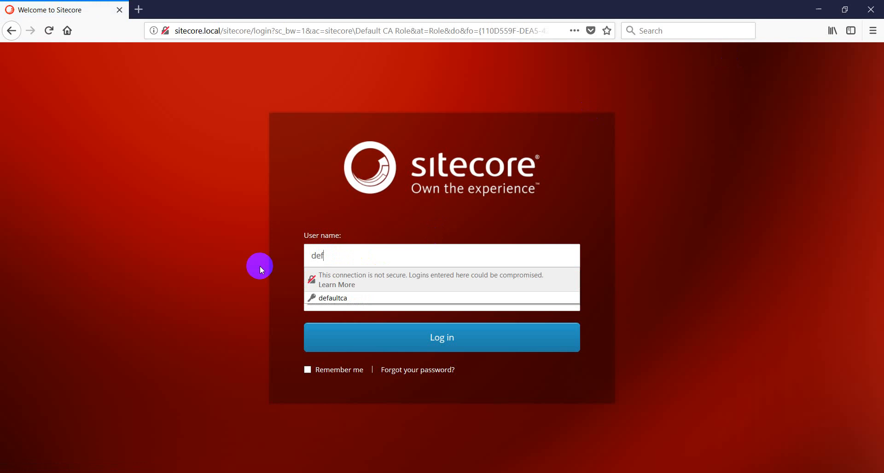
pyautogui.press('Down')
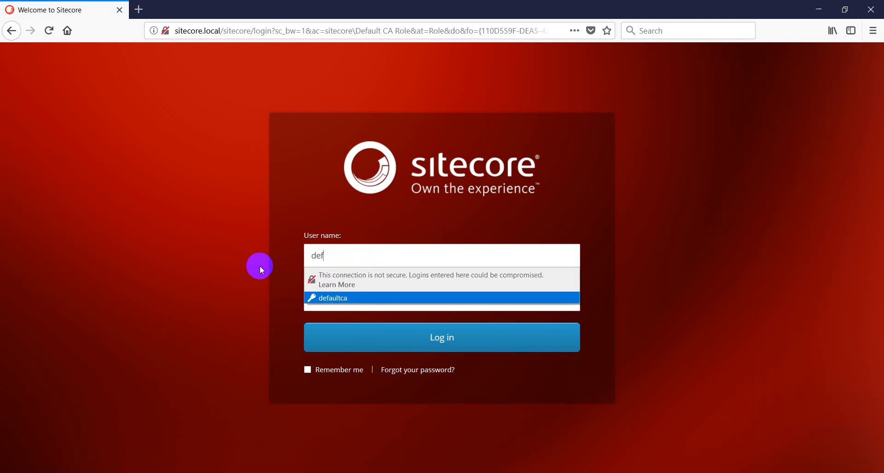
pyautogui.press('Return')
pyautogui.press('Return')
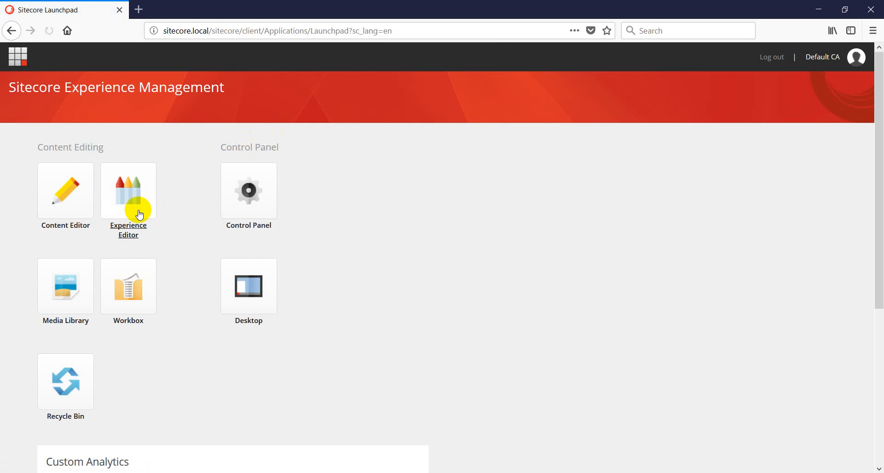
pyautogui.click(70, 214)
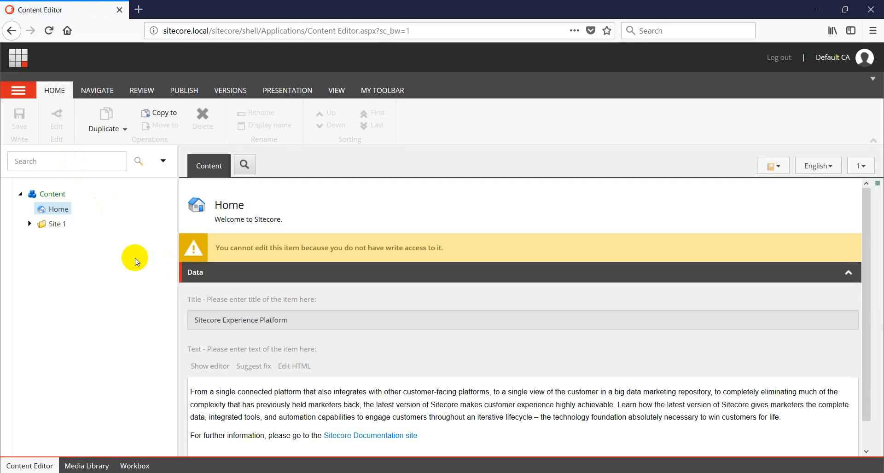
# Open Event 1 under Site 1 > Home and inspect its Event Name and Event Description fields
pyautogui.click(29, 224)
pyautogui.click(39, 239)
pyautogui.click(55, 268)
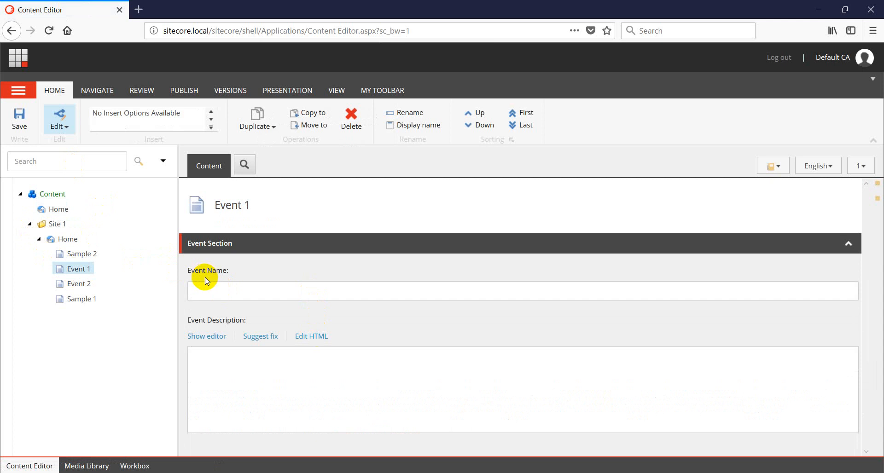
pyautogui.click(231, 291)
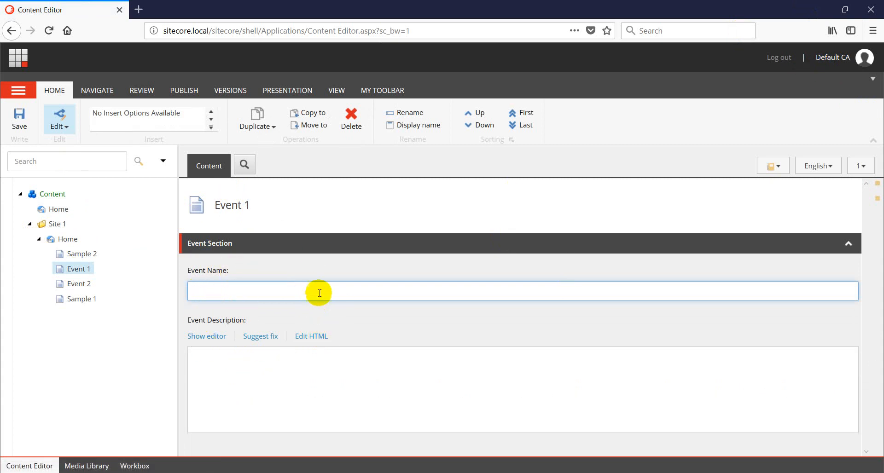
pyautogui.click(312, 253)
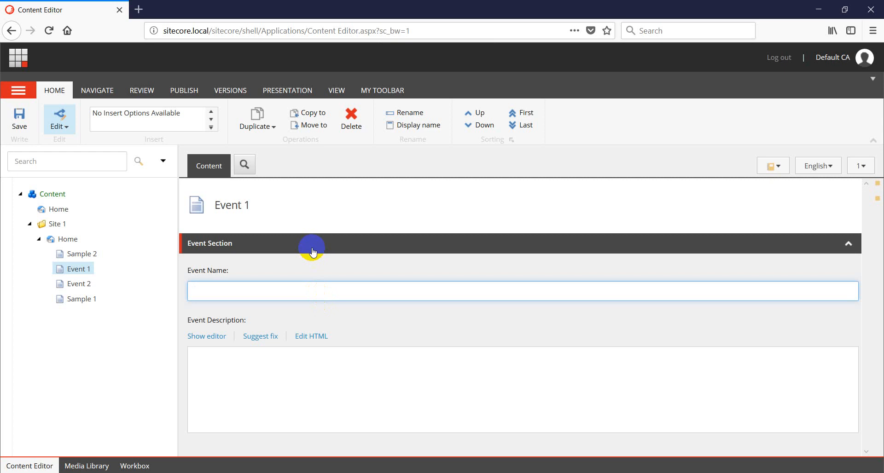